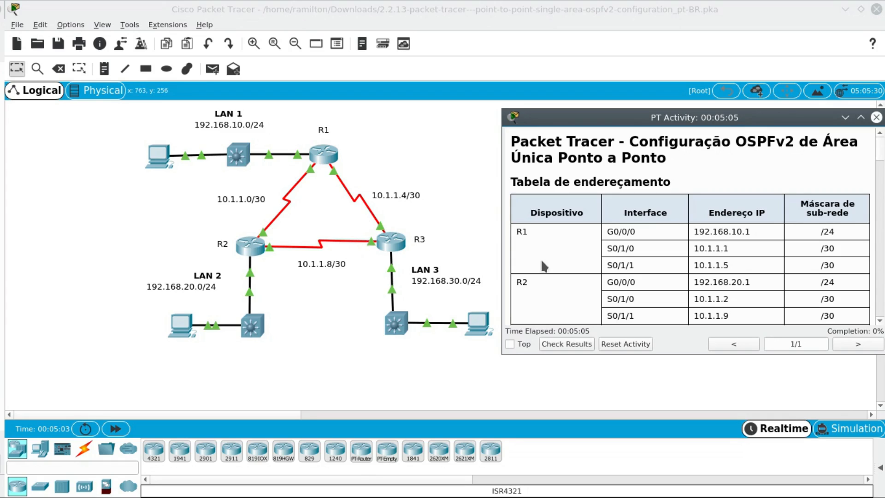
- Examine R1's interfaces in the activity's addressing table and match them to its links in the topology
{"action": "left_click_drag", "start_coordinate": [517, 182], "coordinate": [676, 182]}
{"action": "left_click", "coordinate": [675, 182]}
{"action": "scroll", "coordinate": [616, 239], "scroll_direction": "down", "scroll_amount": 1}
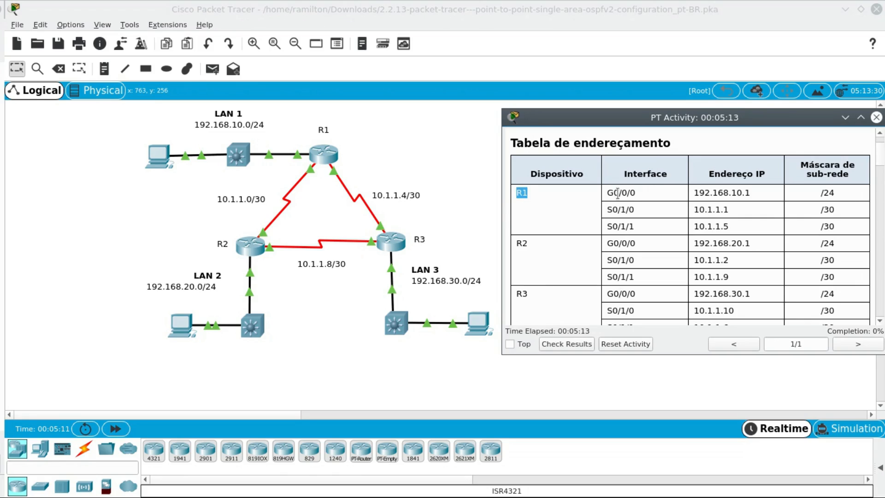
{"action": "left_click_drag", "start_coordinate": [613, 192], "coordinate": [719, 208]}
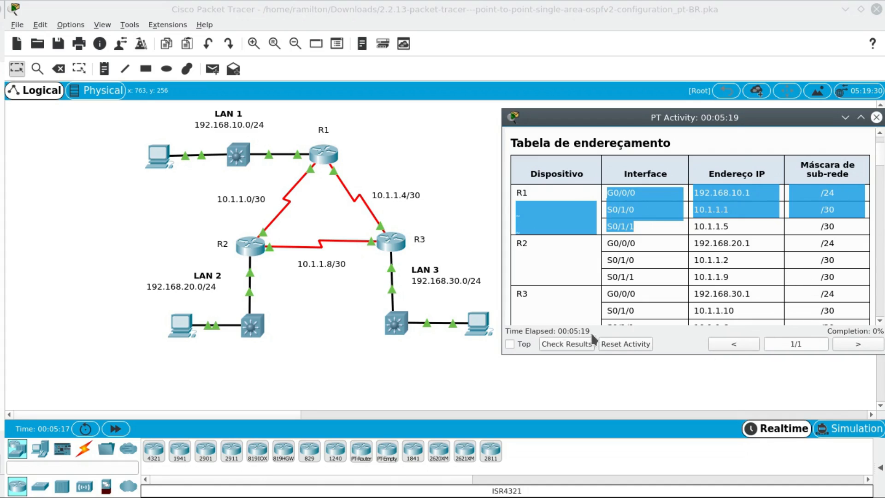
{"action": "left_click", "coordinate": [625, 192]}
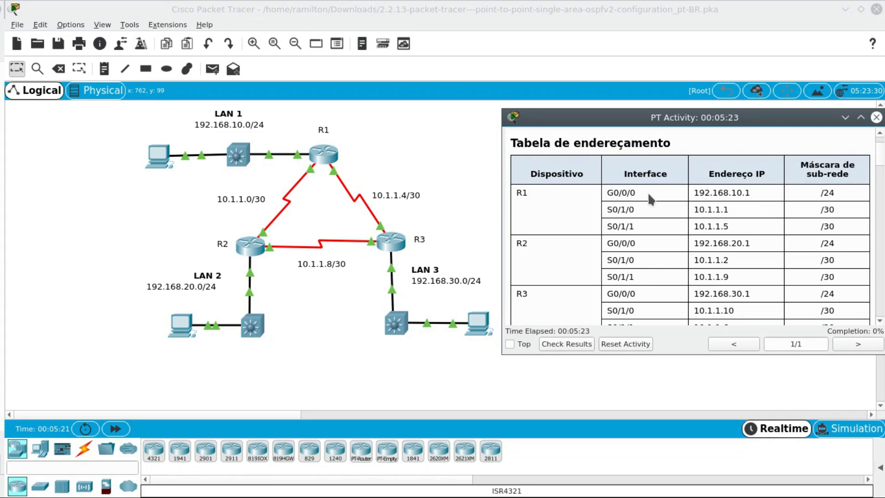
{"action": "left_click", "coordinate": [307, 160]}
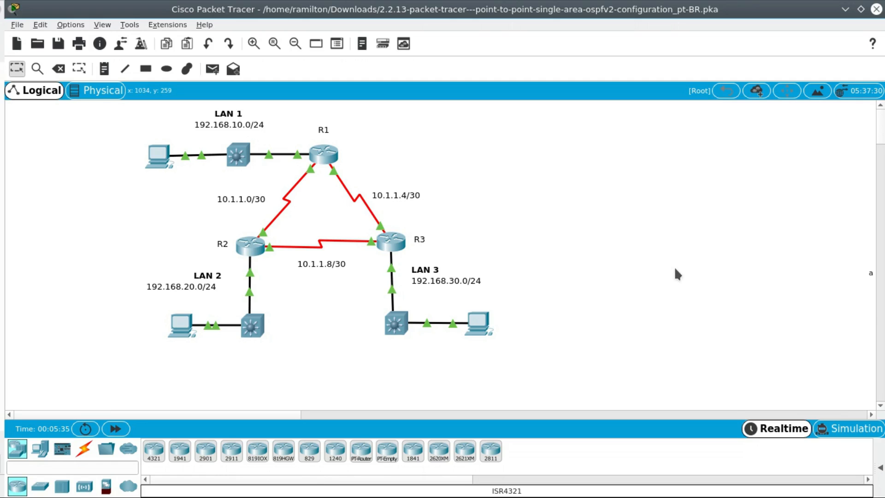
{"action": "key", "text": "alt+Tab"}
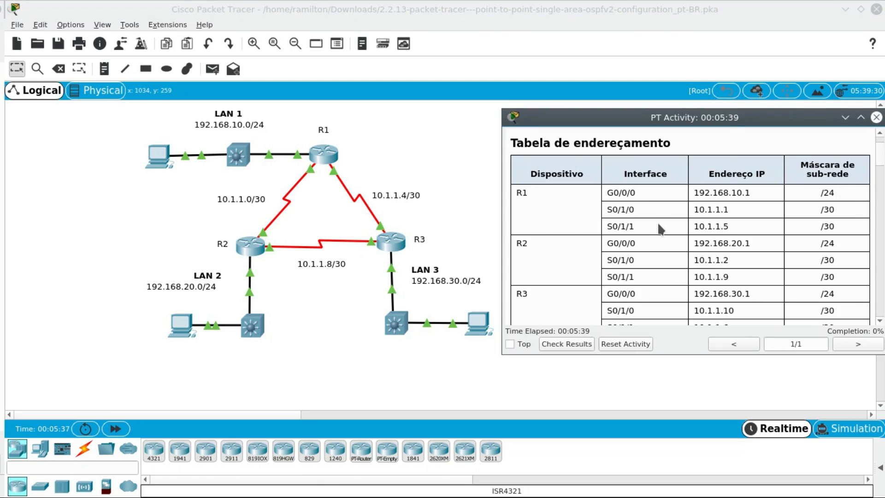
{"action": "left_click", "coordinate": [308, 176]}
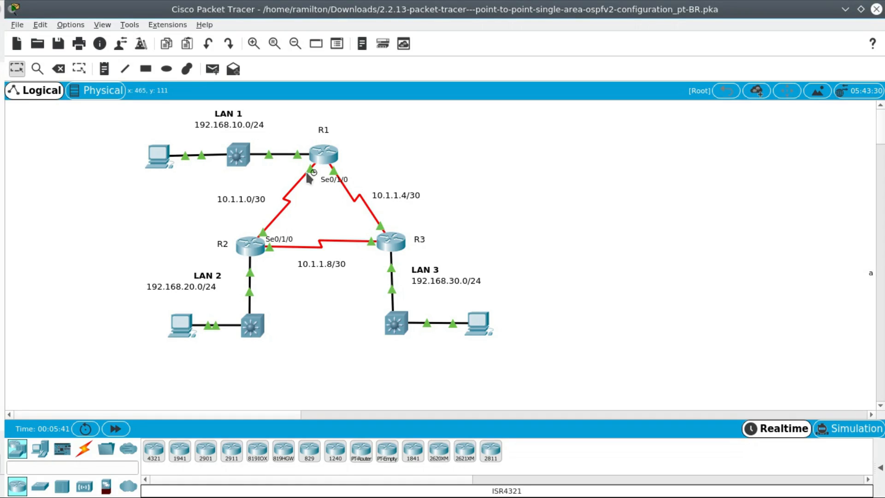
{"action": "left_click", "coordinate": [340, 179]}
{"action": "left_click", "coordinate": [491, 251]}
{"action": "mouse_move", "coordinate": [335, 173]}
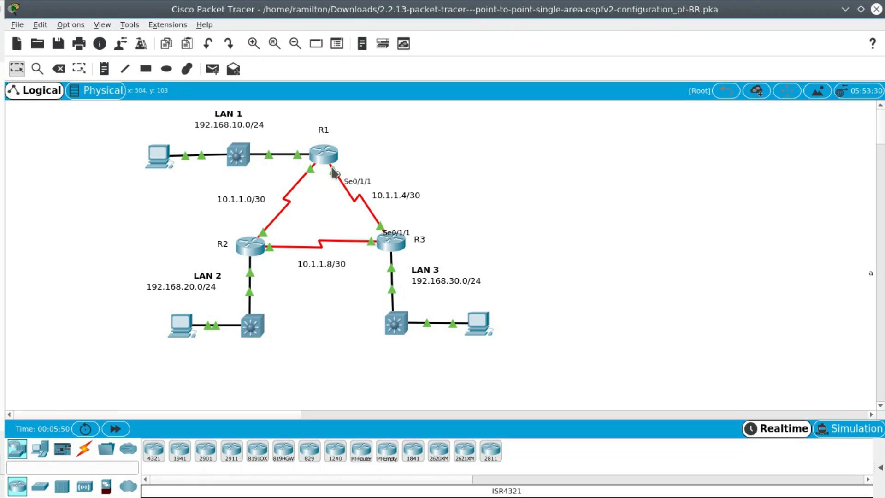
{"action": "key", "text": "alt+Tab"}
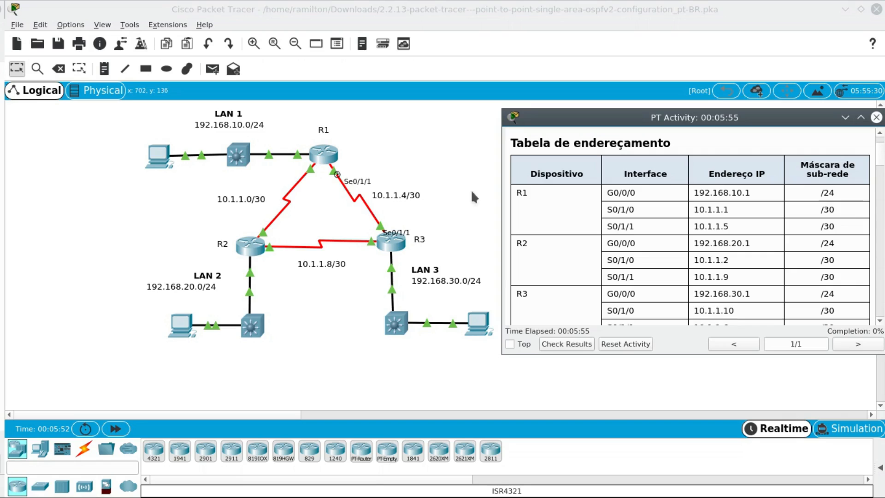
{"action": "left_click_drag", "start_coordinate": [607, 225], "coordinate": [727, 230]}
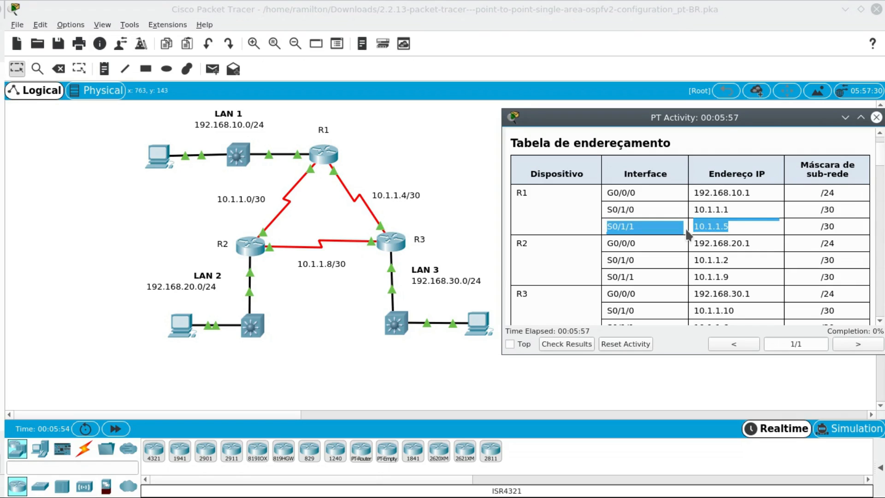
- Review the addressing table entries for R2, R3 and the three PCs
{"action": "scroll", "coordinate": [626, 260], "scroll_direction": "down", "scroll_amount": 3}
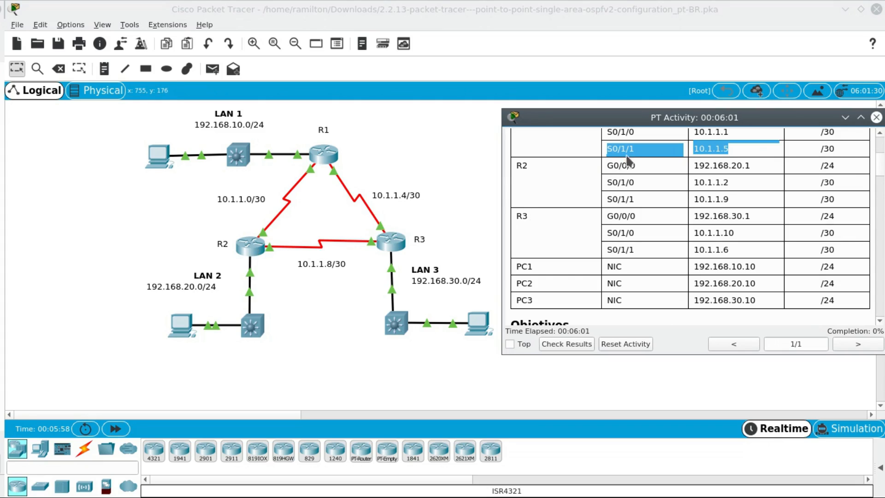
{"action": "left_click_drag", "start_coordinate": [604, 162], "coordinate": [673, 217]}
{"action": "left_click", "coordinate": [673, 218]}
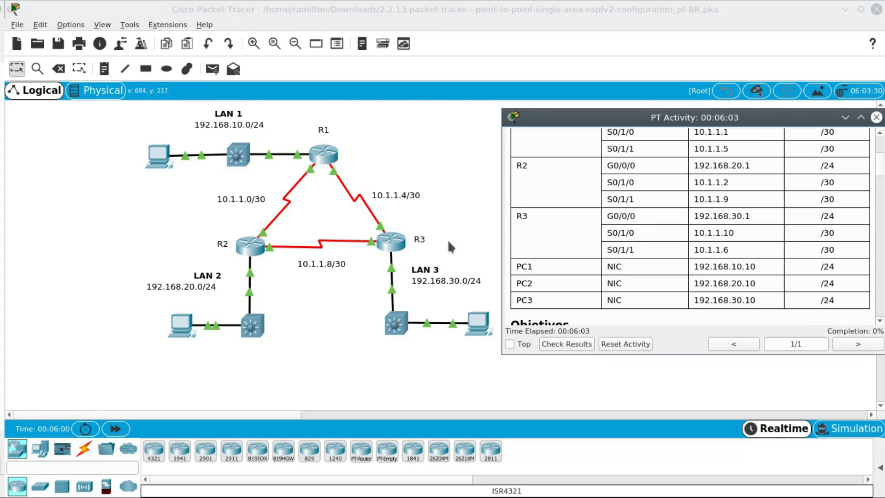
{"action": "left_click_drag", "start_coordinate": [607, 215], "coordinate": [672, 251]}
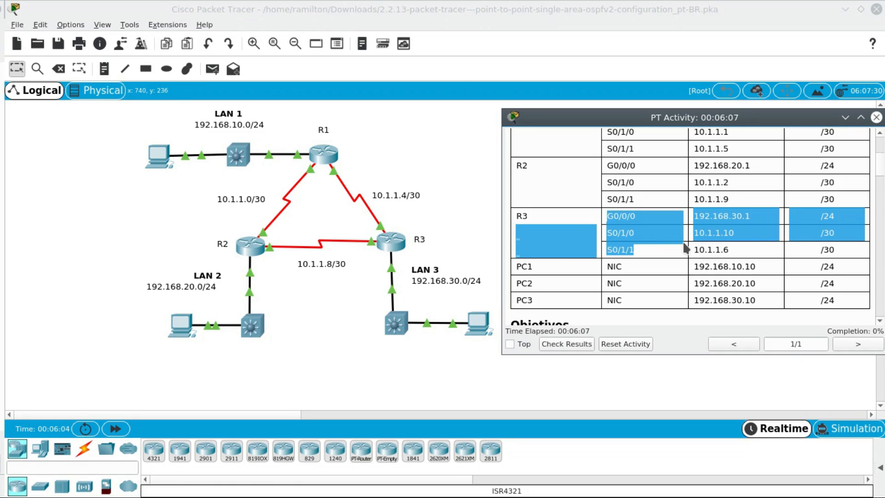
{"action": "scroll", "coordinate": [681, 265], "scroll_direction": "down", "scroll_amount": 1}
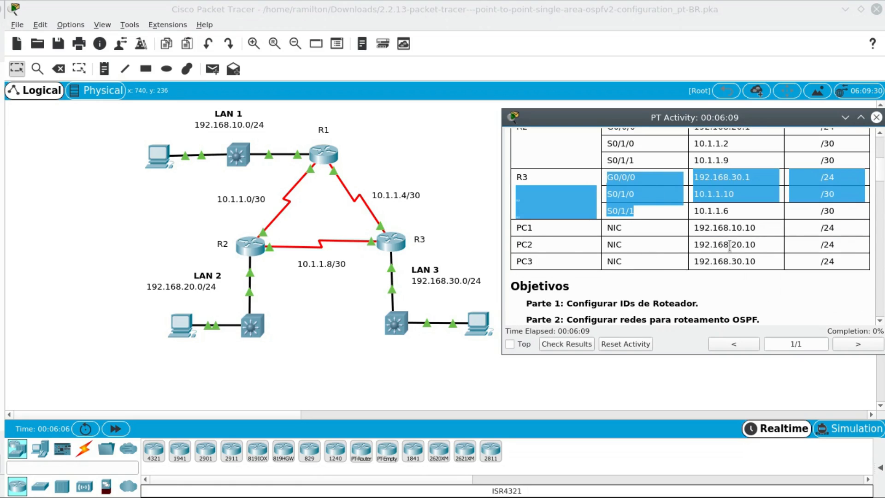
{"action": "left_click_drag", "start_coordinate": [692, 228], "coordinate": [825, 261]}
{"action": "scroll", "coordinate": [826, 258], "scroll_direction": "up", "scroll_amount": 5}
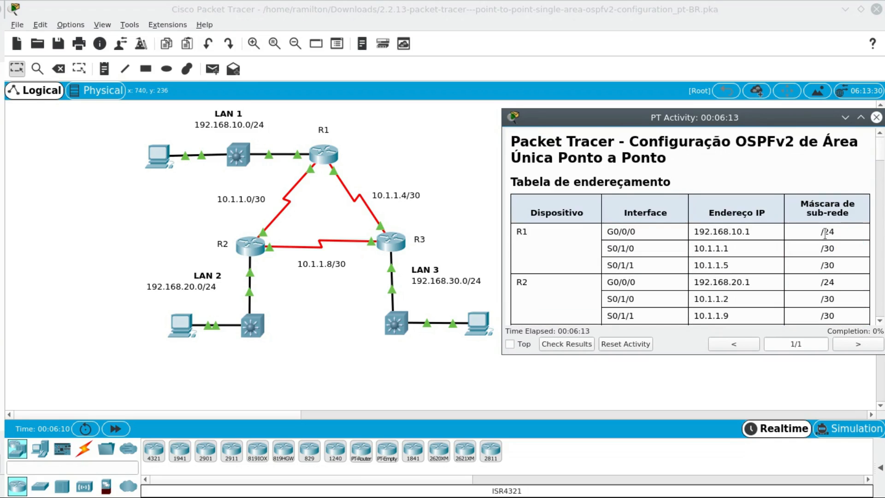
- Read the activity's objectives and background down to the Part 1 instructions
{"action": "scroll", "coordinate": [844, 272], "scroll_direction": "down", "scroll_amount": 5}
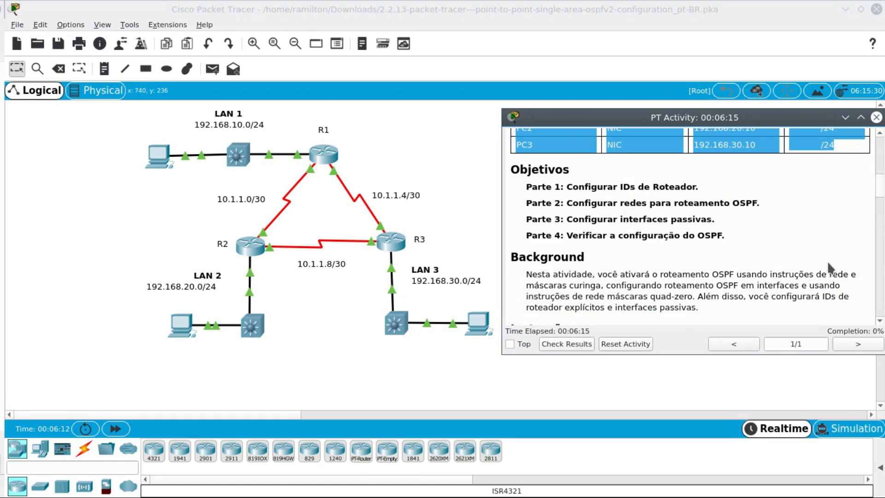
{"action": "scroll", "coordinate": [831, 266], "scroll_direction": "up", "scroll_amount": 3}
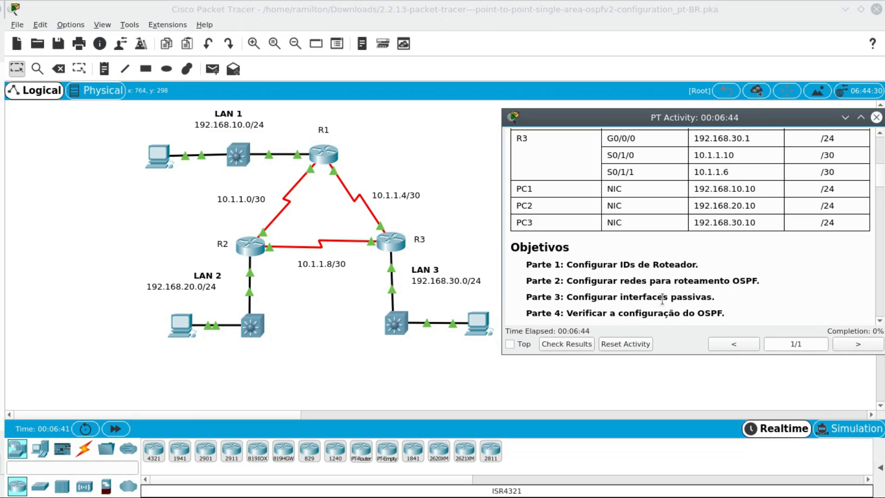
{"action": "scroll", "coordinate": [730, 268], "scroll_direction": "down", "scroll_amount": 3}
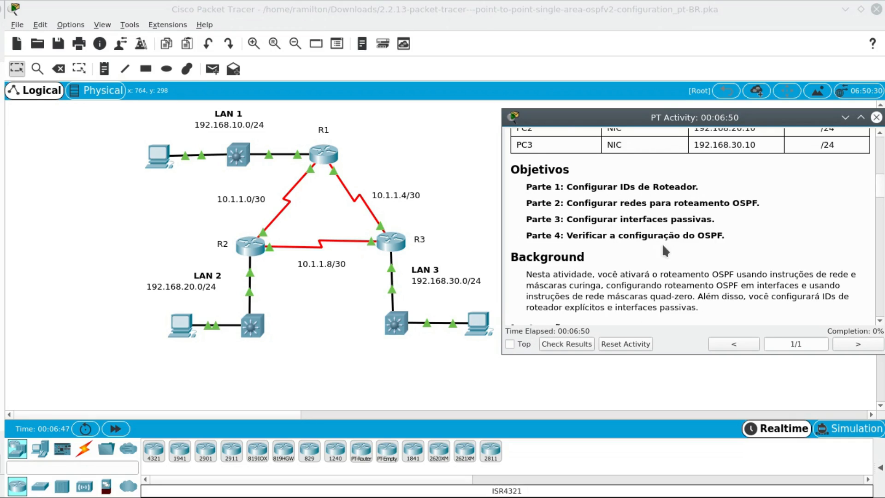
{"action": "scroll", "coordinate": [663, 247], "scroll_direction": "down", "scroll_amount": 1}
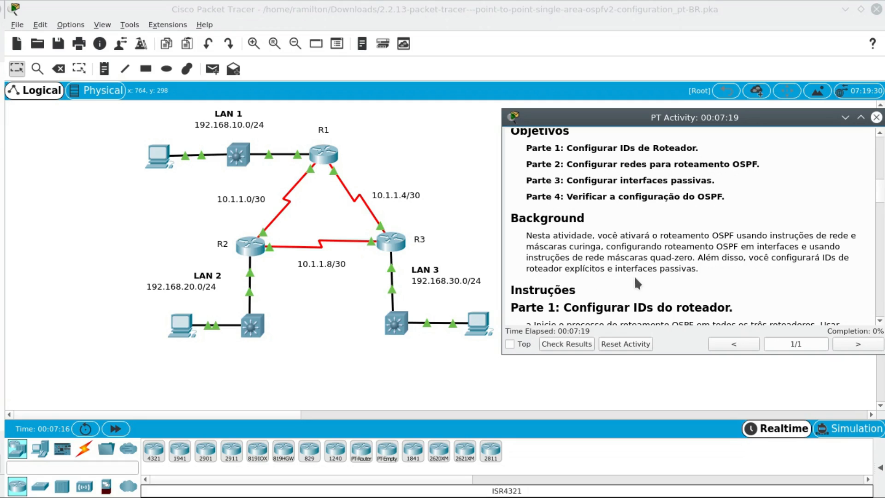
{"action": "scroll", "coordinate": [739, 262], "scroll_direction": "down", "scroll_amount": 3}
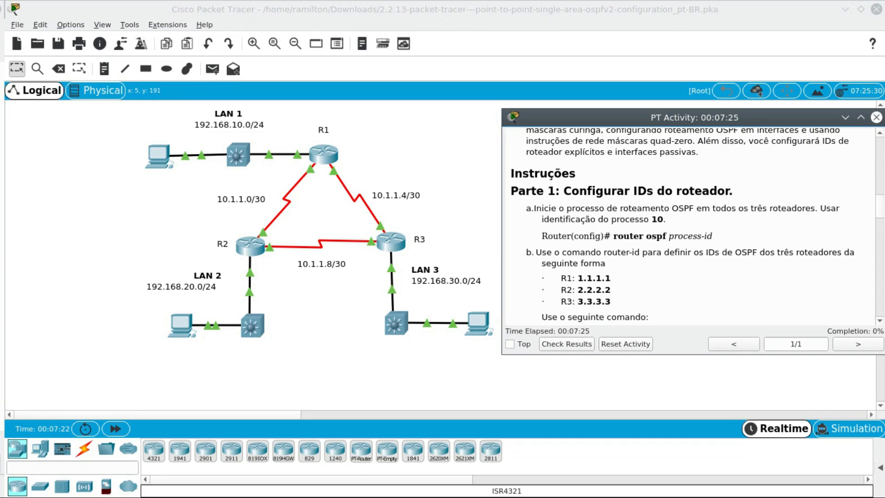
- Study Part 1 step a on starting the OSPF routing process, checking the required process ID and the router ospf syntax
{"action": "left_click_drag", "start_coordinate": [513, 192], "coordinate": [559, 193]}
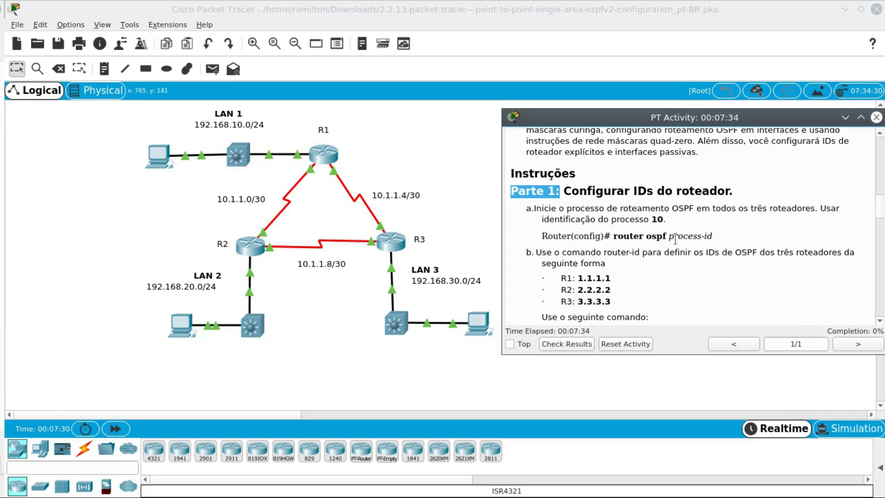
{"action": "left_click", "coordinate": [648, 249]}
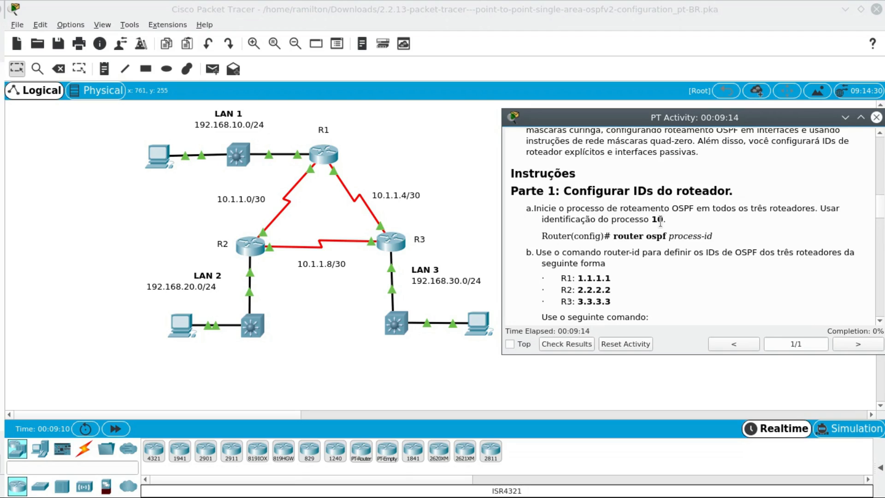
{"action": "left_click_drag", "start_coordinate": [618, 237], "coordinate": [644, 237]}
{"action": "left_click_drag", "start_coordinate": [715, 237], "coordinate": [675, 237]}
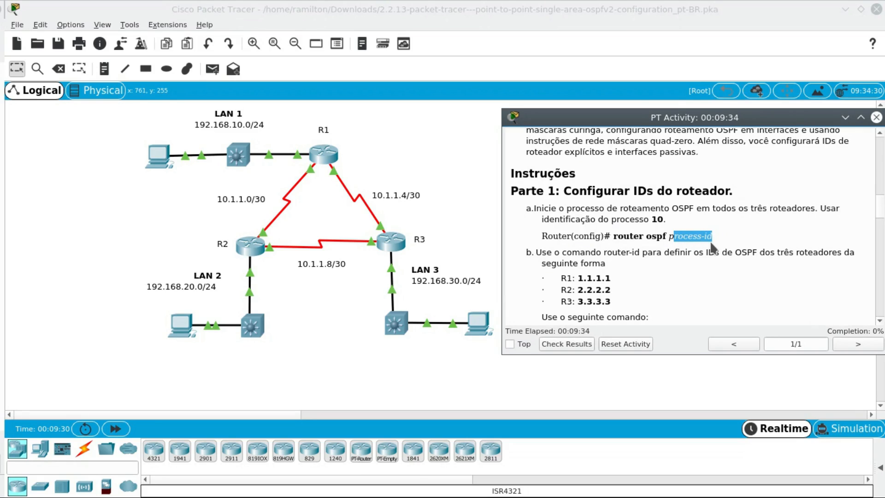
{"action": "left_click_drag", "start_coordinate": [650, 221], "coordinate": [664, 220]}
{"action": "left_click", "coordinate": [665, 220]}
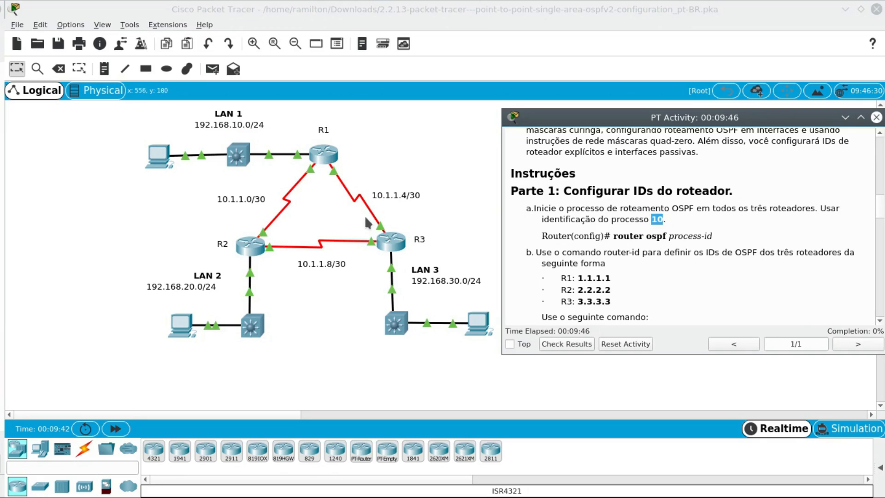
{"action": "left_click_drag", "start_coordinate": [614, 238], "coordinate": [685, 241]}
{"action": "left_click", "coordinate": [706, 240]}
{"action": "left_click_drag", "start_coordinate": [673, 238], "coordinate": [714, 237]}
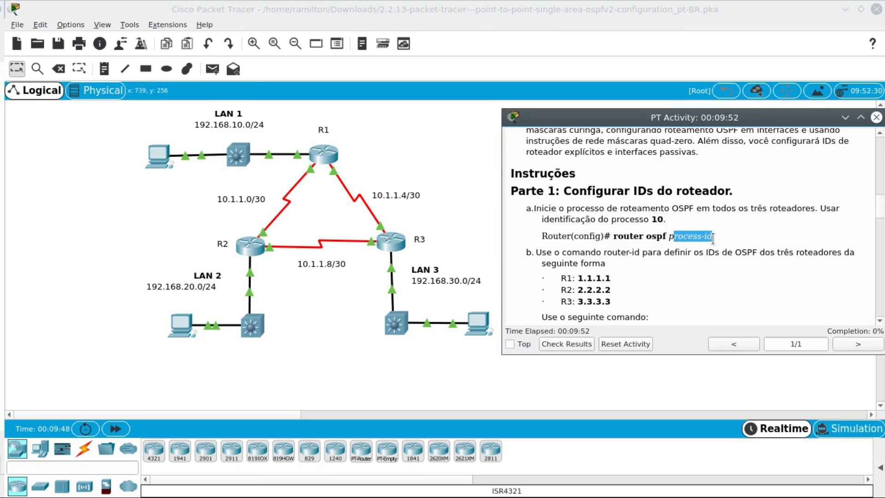
{"action": "left_click", "coordinate": [544, 257]}
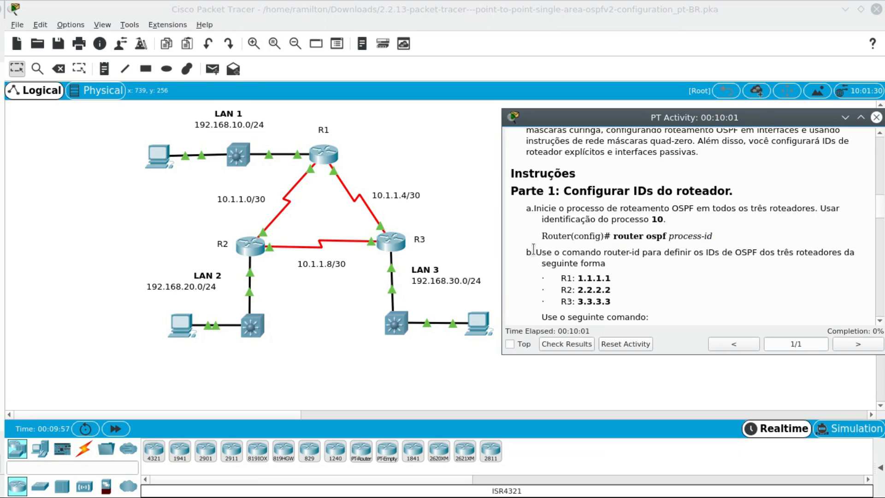
- Study Part 1 step b, checking the router-id command and the ID assigned to each router
{"action": "left_click_drag", "start_coordinate": [545, 253], "coordinate": [639, 253]}
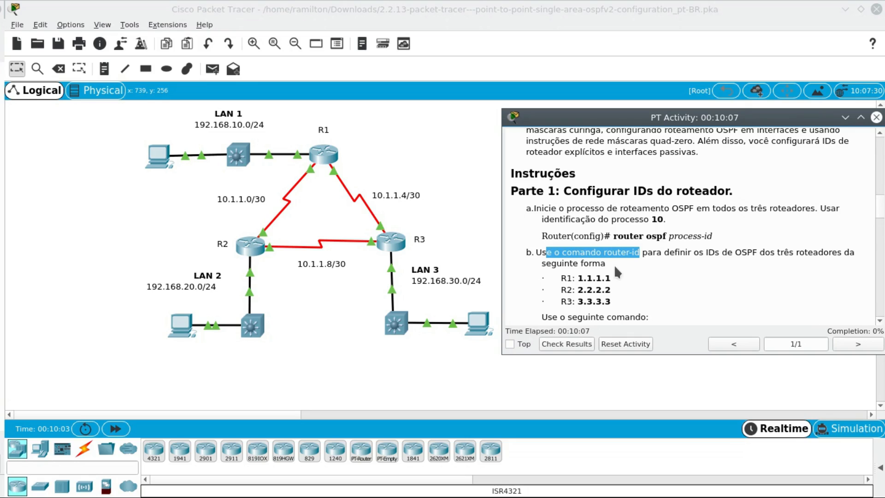
{"action": "scroll", "coordinate": [616, 270], "scroll_direction": "down", "scroll_amount": 1}
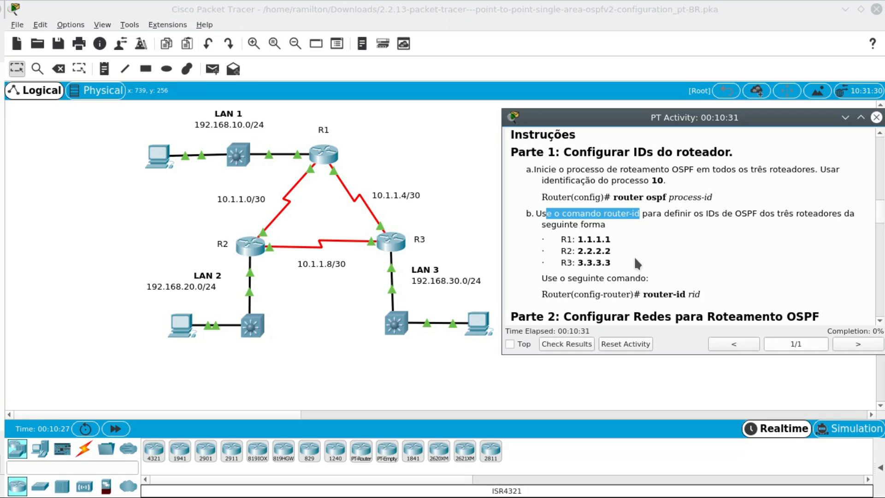
{"action": "left_click", "coordinate": [586, 230]}
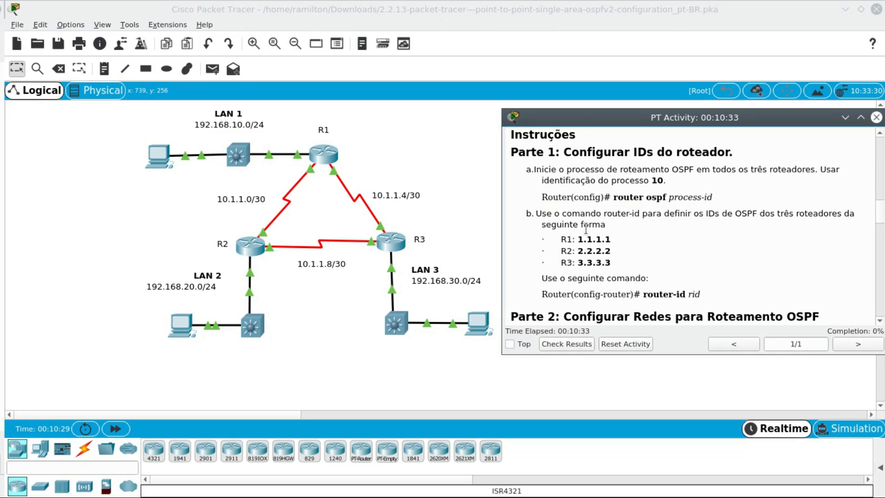
{"action": "left_click_drag", "start_coordinate": [535, 213], "coordinate": [609, 229]}
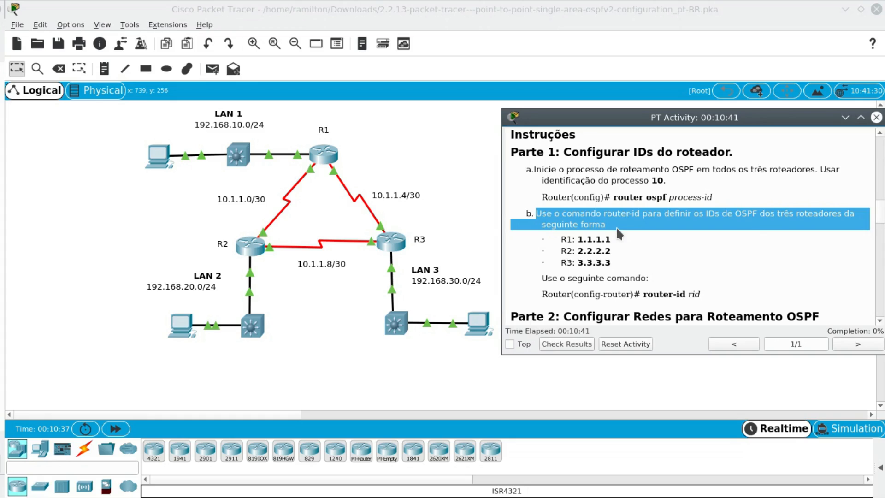
{"action": "left_click", "coordinate": [624, 252]}
{"action": "left_click_drag", "start_coordinate": [605, 214], "coordinate": [637, 217]}
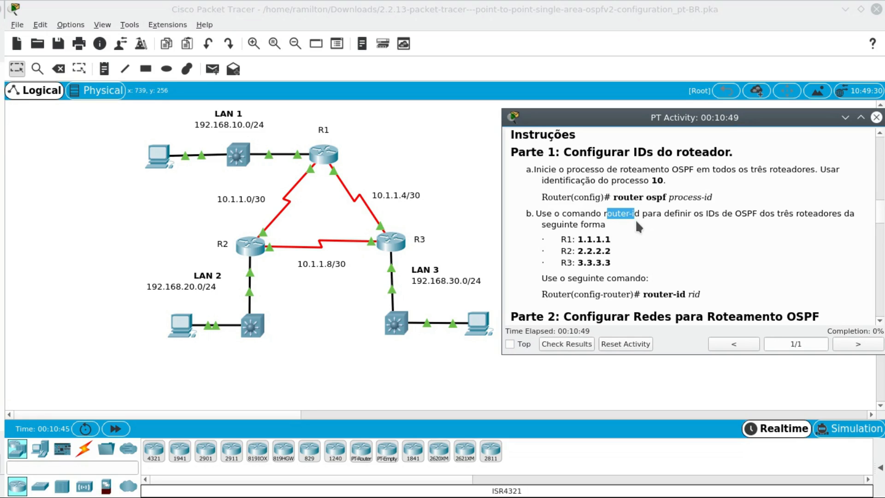
{"action": "left_click_drag", "start_coordinate": [578, 240], "coordinate": [613, 240]}
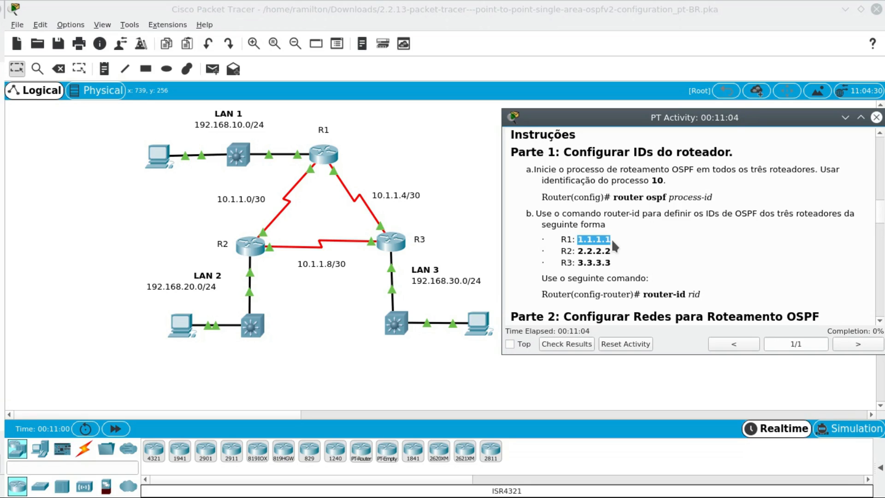
{"action": "left_click_drag", "start_coordinate": [610, 239], "coordinate": [560, 239]}
{"action": "scroll", "coordinate": [695, 229], "scroll_direction": "up", "scroll_amount": 1}
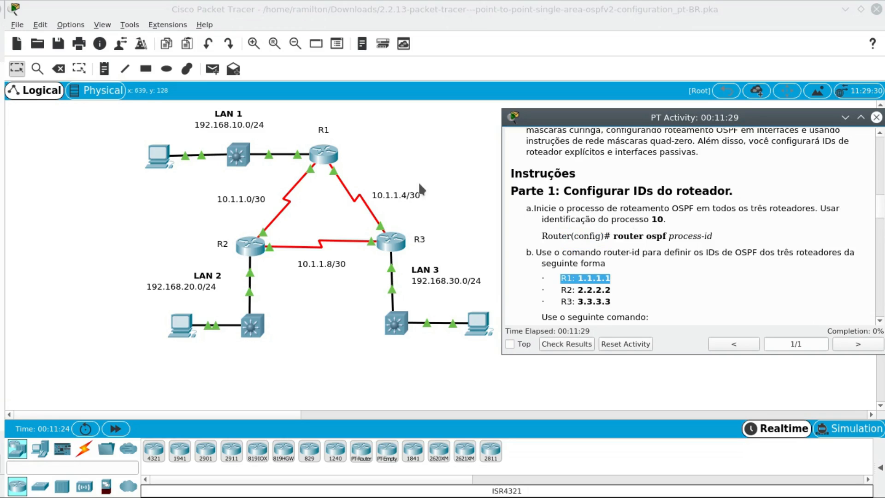
- Open R1's command line and enter privileged EXEC mode with en
{"action": "left_click", "coordinate": [325, 153]}
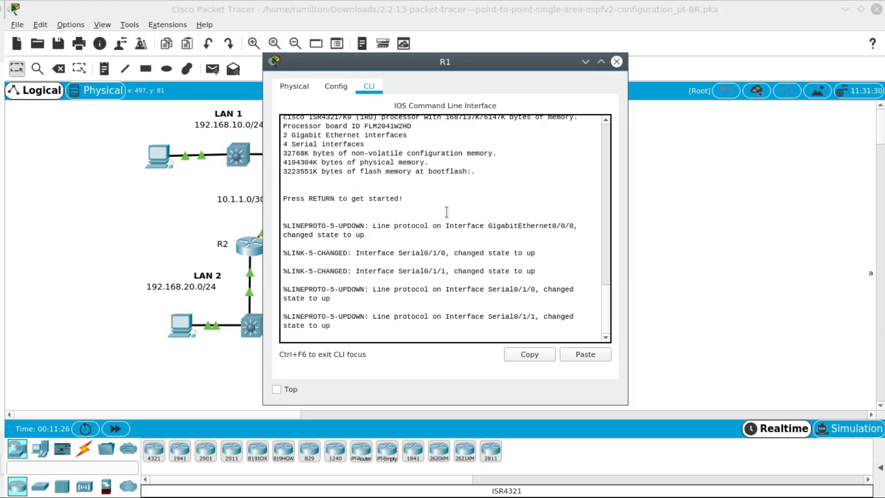
{"action": "key", "text": "Return"}
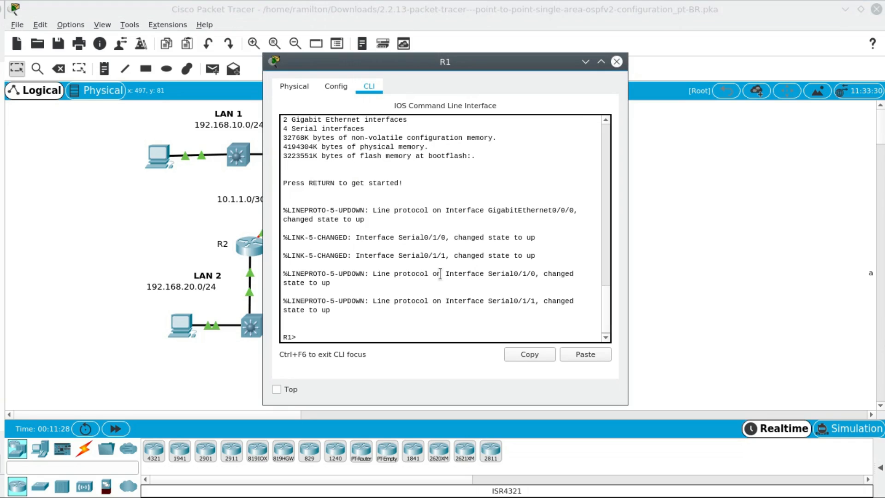
{"action": "type", "text": "en"}
{"action": "key", "text": "Return"}
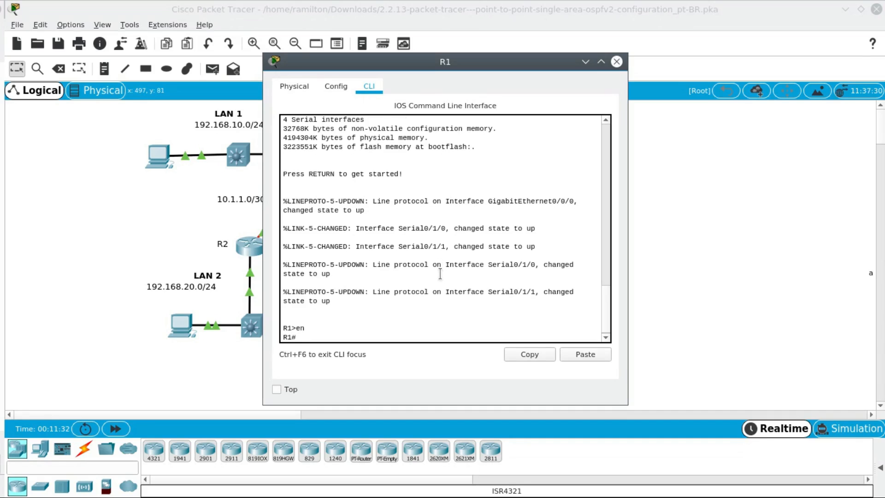
- Enter global configuration mode on R1 with conf t and start OSPF process 10 using router ospf 10
{"action": "type", "text": "conf t"}
{"action": "key", "text": "Return"}
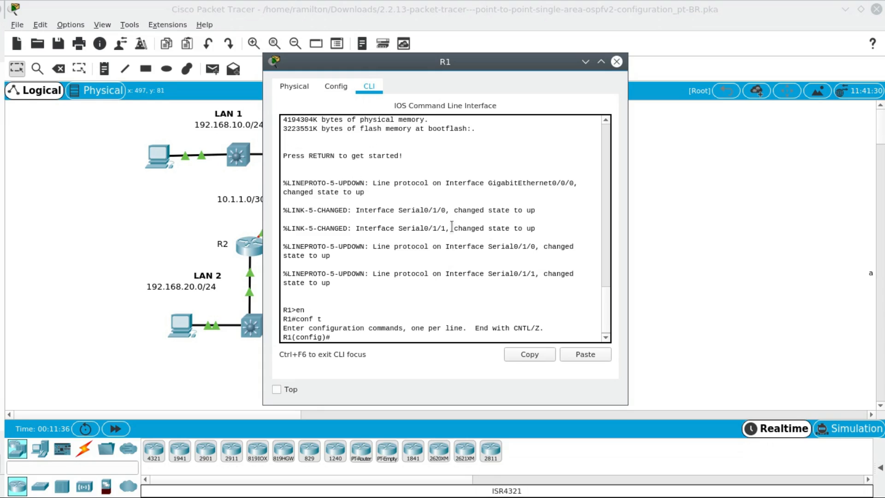
{"action": "left_click_drag", "start_coordinate": [507, 62], "coordinate": [293, 60]}
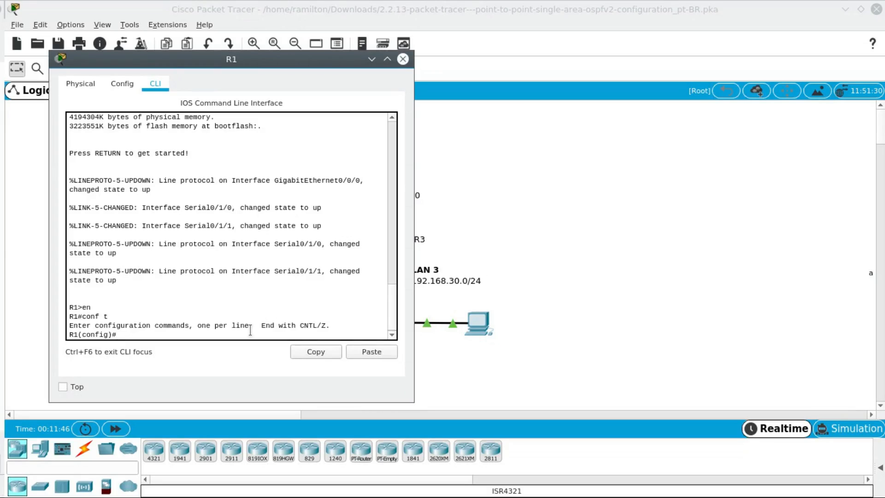
{"action": "type", "text": "router ospf 10"}
{"action": "key", "text": "alt+Tab"}
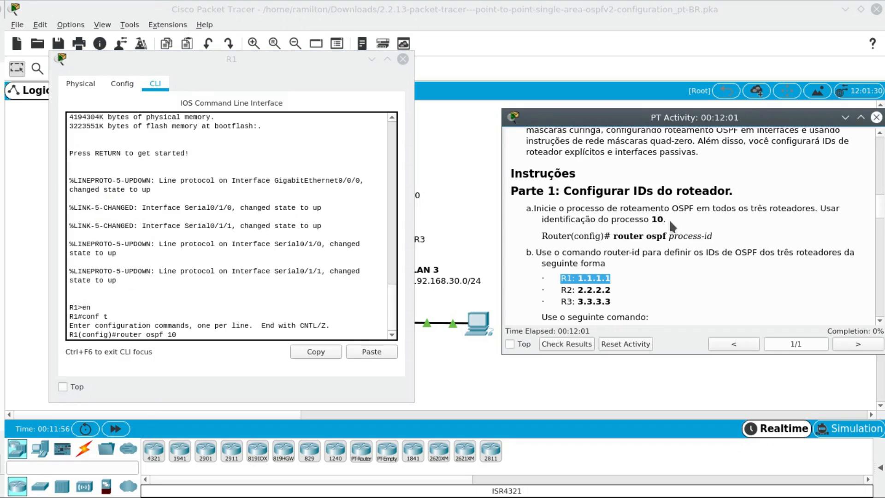
{"action": "left_click", "coordinate": [246, 332]}
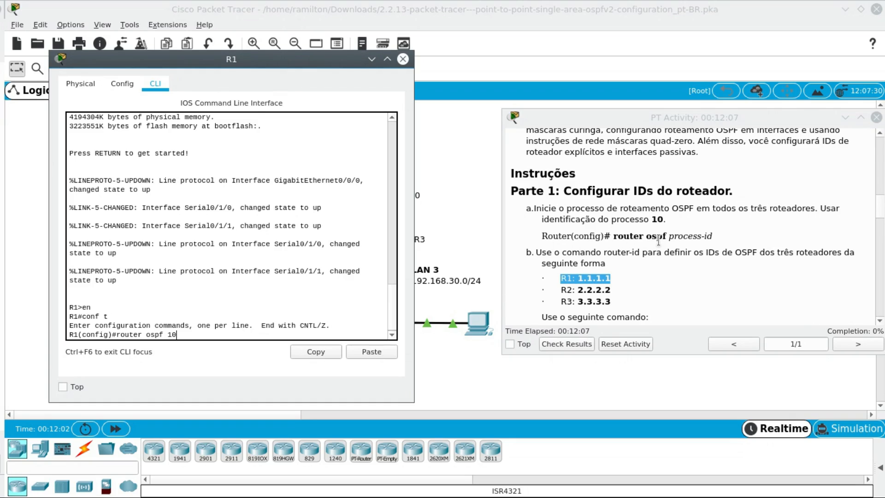
{"action": "key", "text": "Return"}
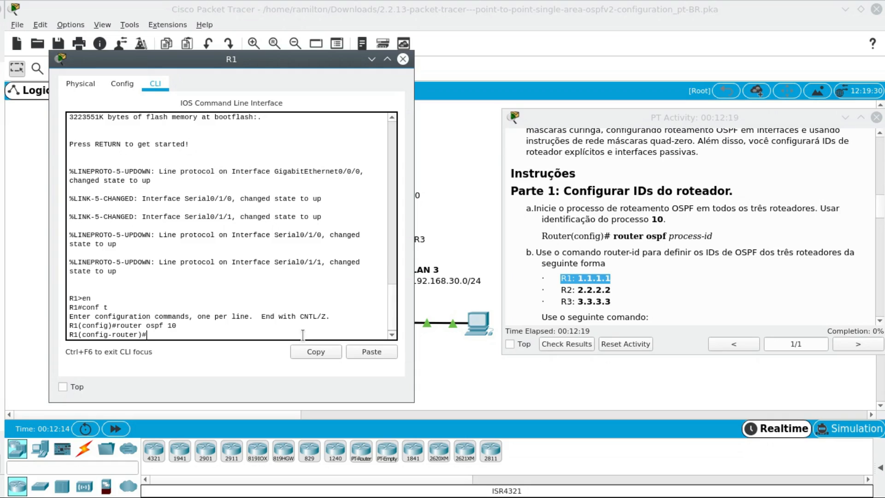
- Set R1's OSPF router ID to 1.1.1.1 with the router-id command and check it against Part 1 step b
{"action": "type", "text": "router"}
{"action": "type", "text": "-"}
{"action": "key", "text": "Tab"}
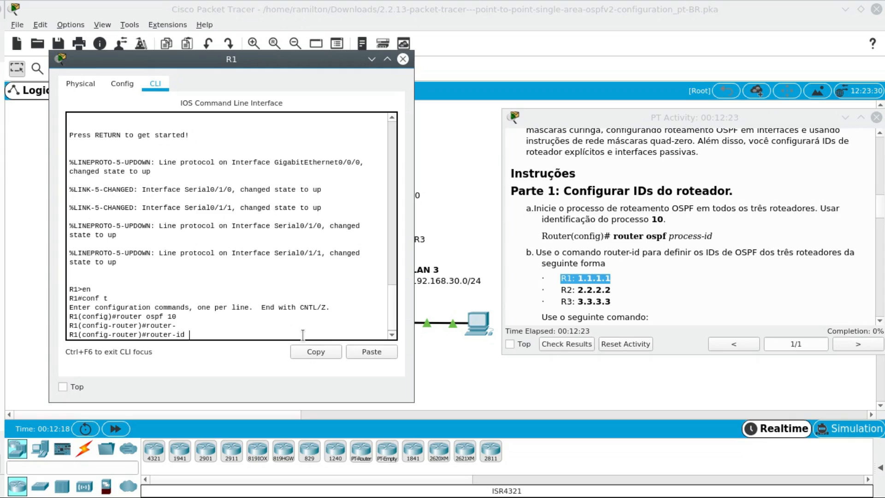
{"action": "type", "text": "1.1.1.1"}
{"action": "key", "text": "Return"}
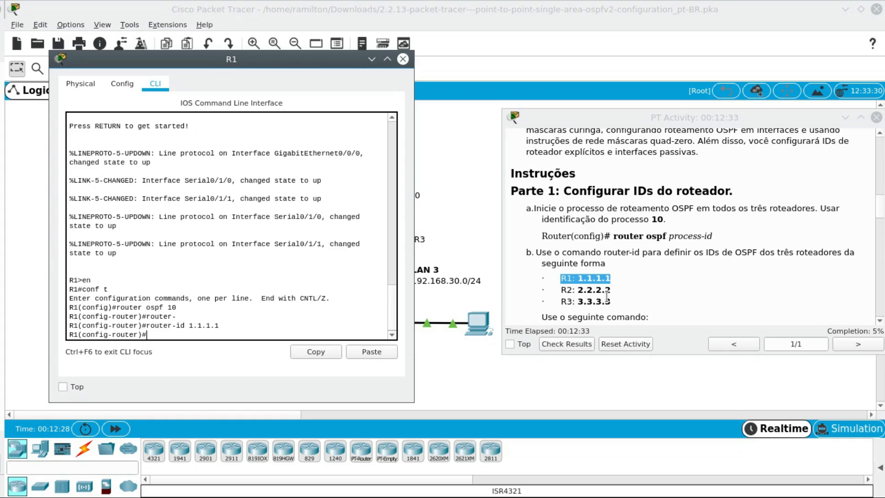
{"action": "left_click", "coordinate": [612, 280]}
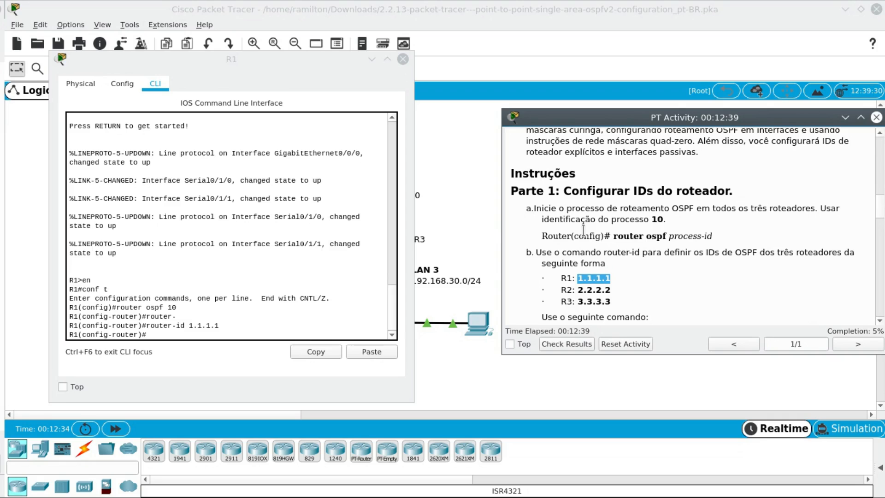
{"action": "scroll", "coordinate": [659, 233], "scroll_direction": "down", "scroll_amount": 1}
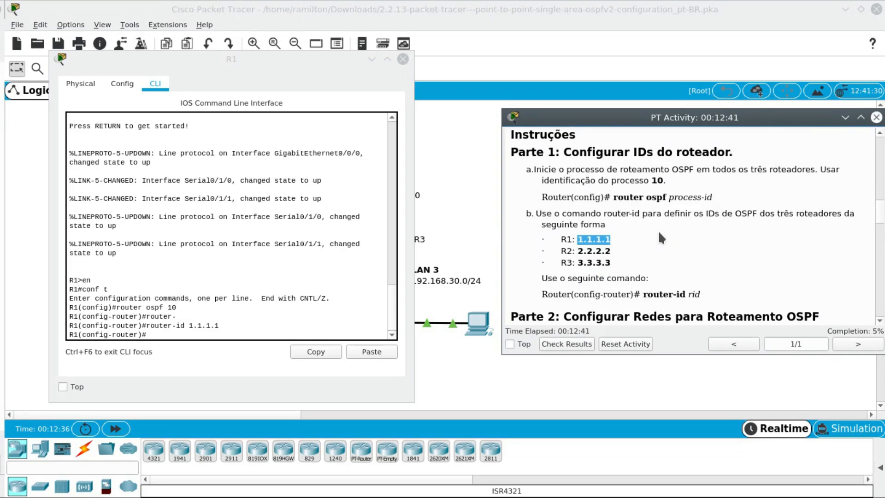
{"action": "scroll", "coordinate": [661, 232], "scroll_direction": "up", "scroll_amount": 1}
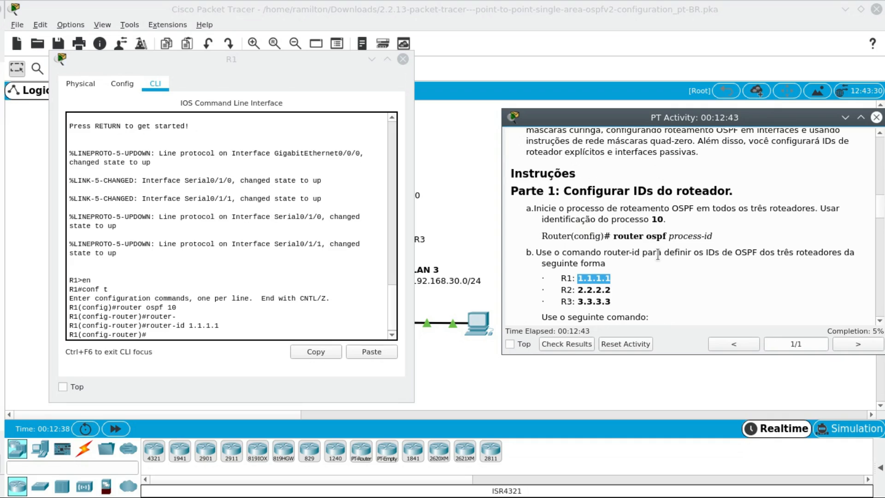
- Close R1's window and open R2's command line alongside the activity instructions
{"action": "left_click", "coordinate": [403, 60]}
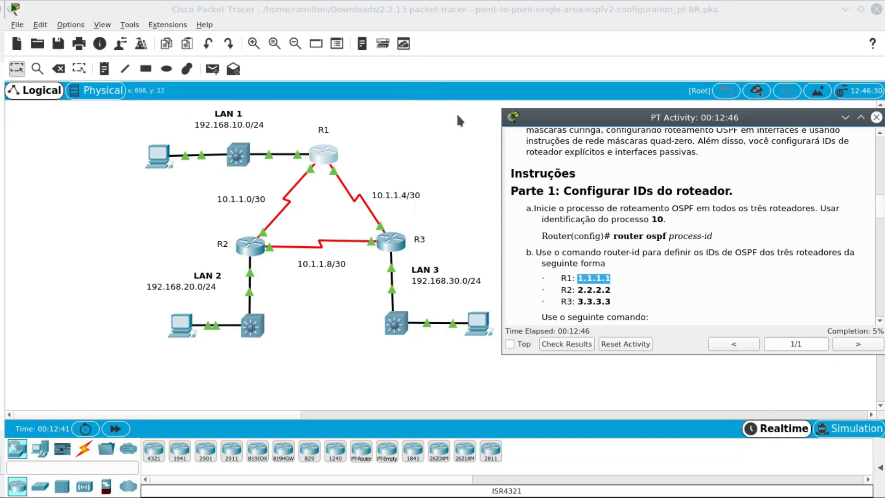
{"action": "left_click", "coordinate": [257, 255]}
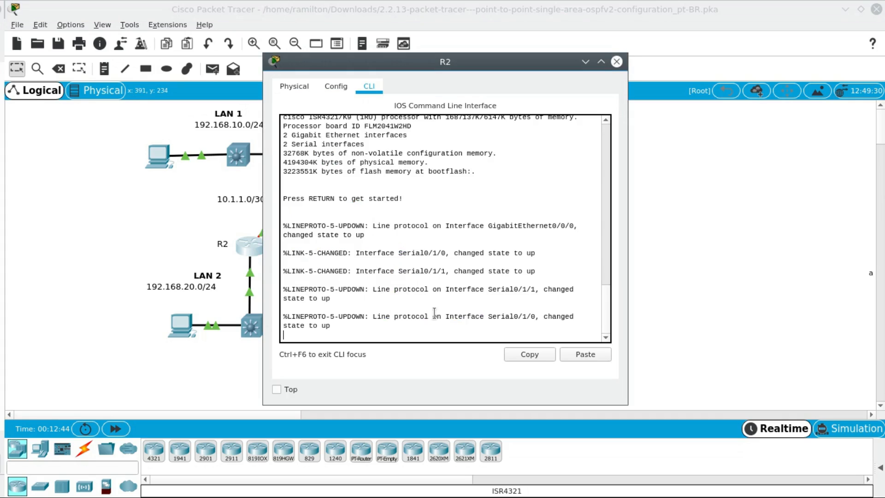
{"action": "left_click_drag", "start_coordinate": [433, 65], "coordinate": [248, 64]}
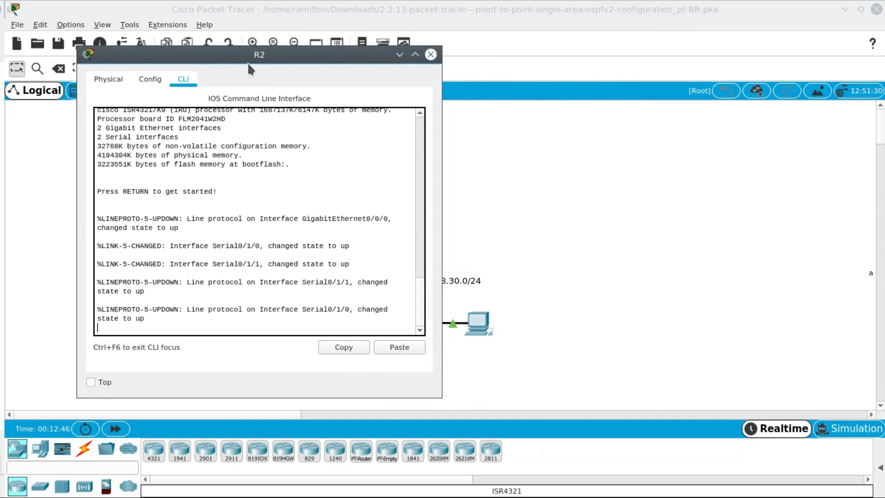
{"action": "left_click", "coordinate": [508, 126]}
{"action": "key", "text": "alt+Tab"}
{"action": "key", "text": "alt+Tab"}
{"action": "key", "text": "alt+Tab"}
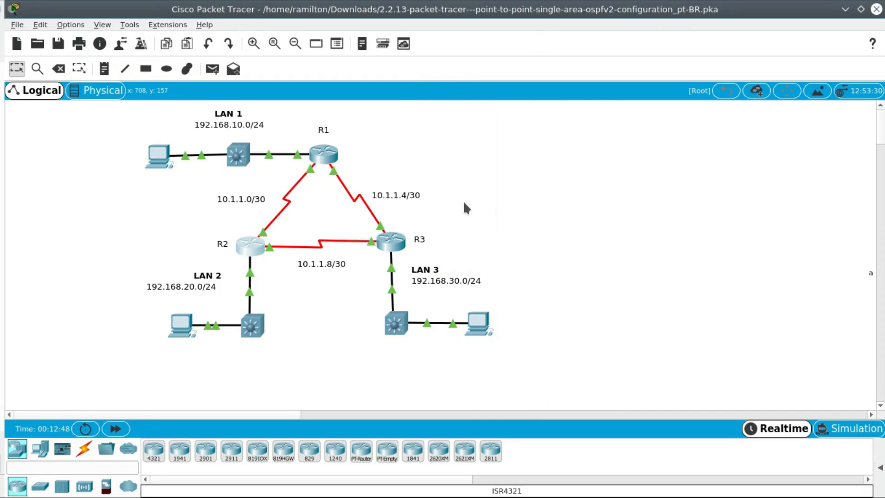
{"action": "key", "text": "alt+Tab"}
{"action": "key", "text": "alt+Tab"}
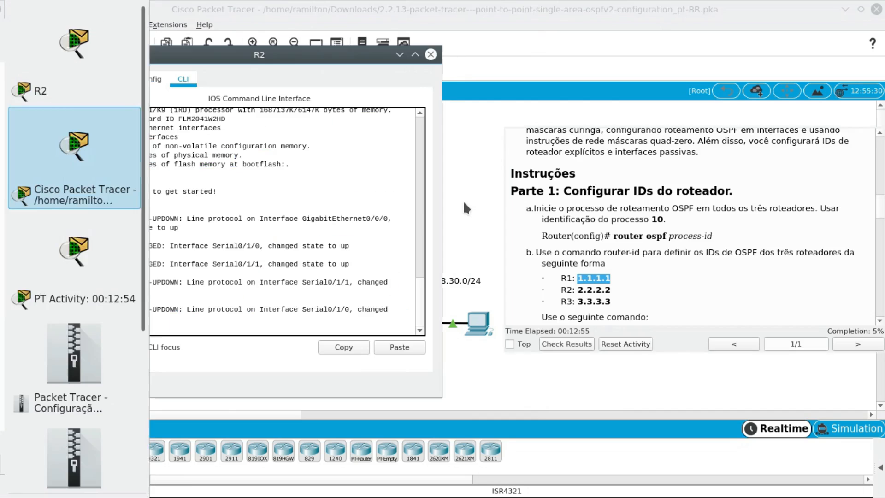
{"action": "key", "text": "alt+Tab"}
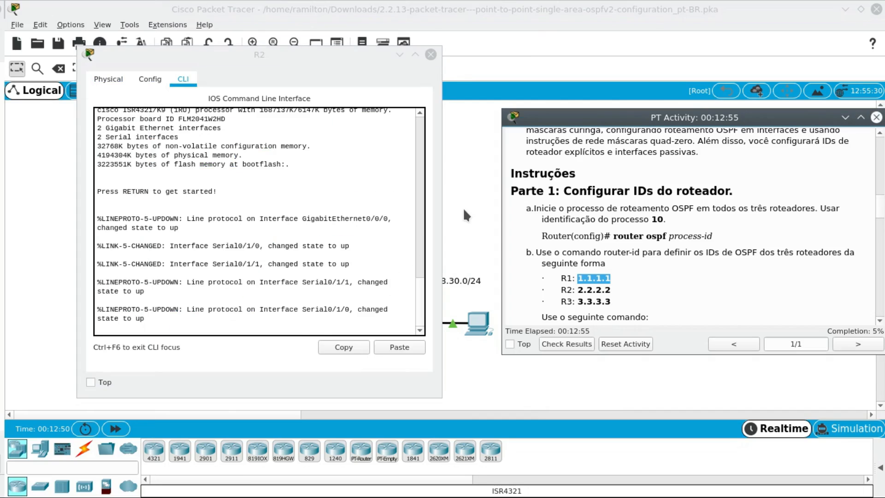
- Enter privileged EXEC mode and global configuration mode on R2 with en and conf t
{"action": "left_click", "coordinate": [297, 326]}
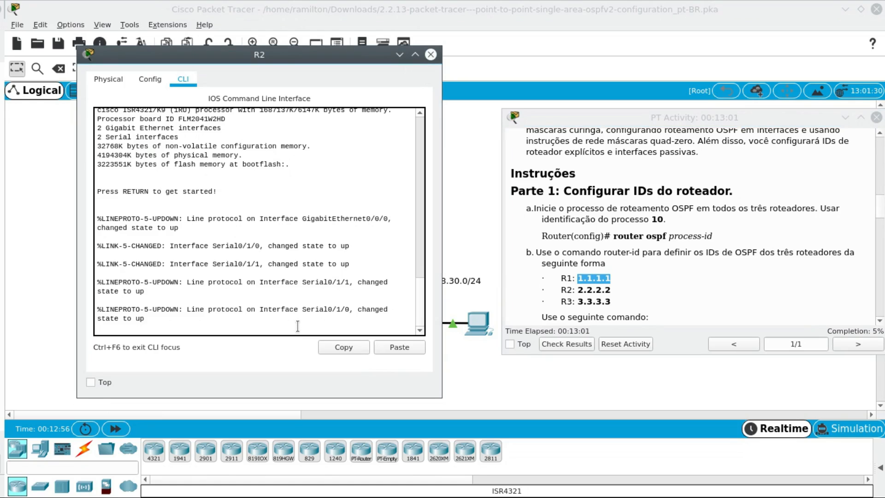
{"action": "key", "text": "Return"}
{"action": "type", "text": "en"}
{"action": "key", "text": "Return"}
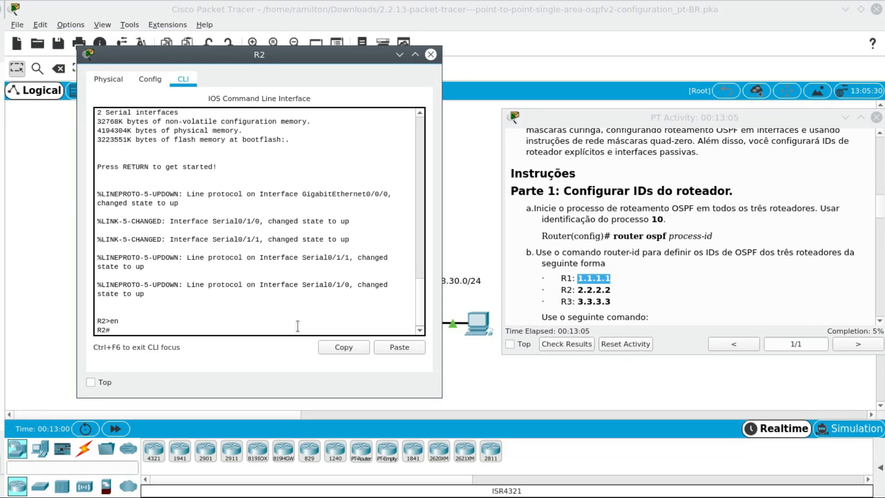
{"action": "type", "text": "conf t"}
{"action": "key", "text": "Return"}
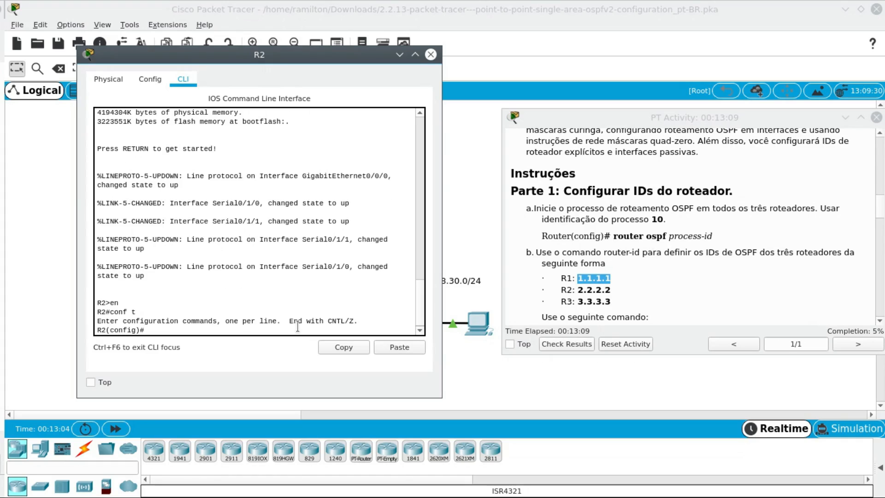
- Start OSPF process 10 on R2 with router ospf 10
{"action": "type", "text": "router ospf 10"}
{"action": "key", "text": "Return"}
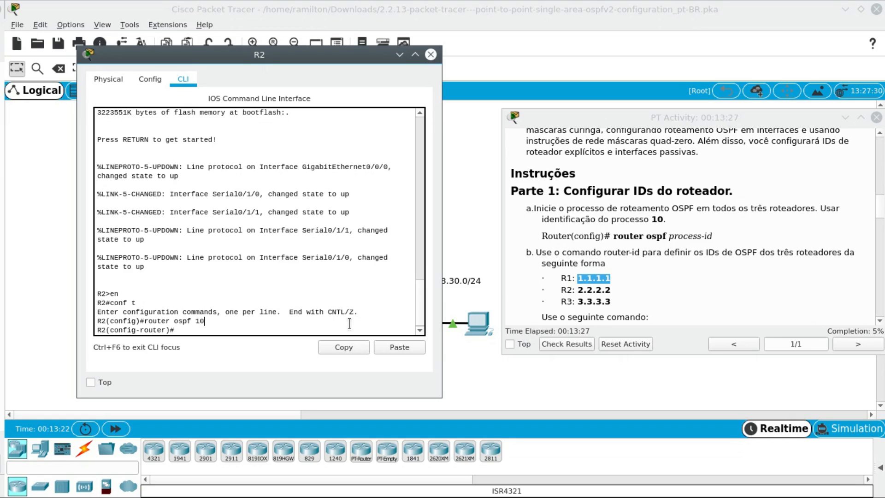
- Set R2's OSPF router ID to 2.2.2.2 with the router-id command
{"action": "type", "text": "router-"}
{"action": "key", "text": "Tab"}
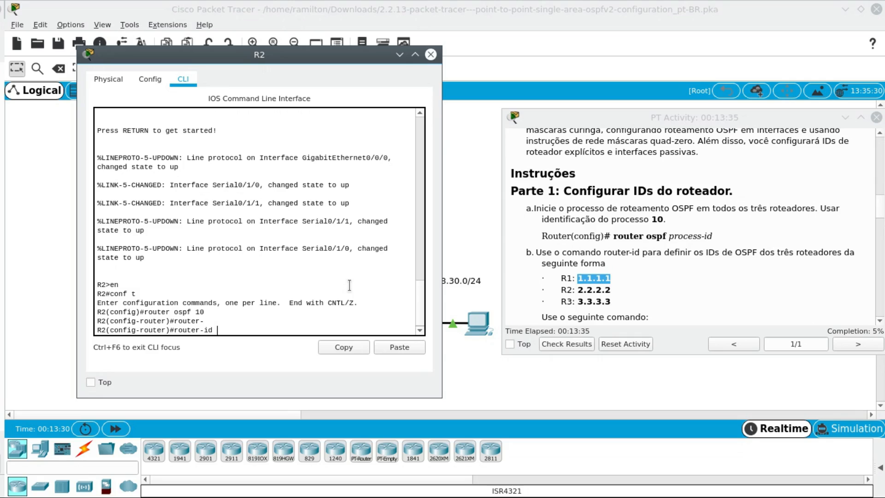
{"action": "type", "text": "2.2.2.2"}
{"action": "key", "text": "Return"}
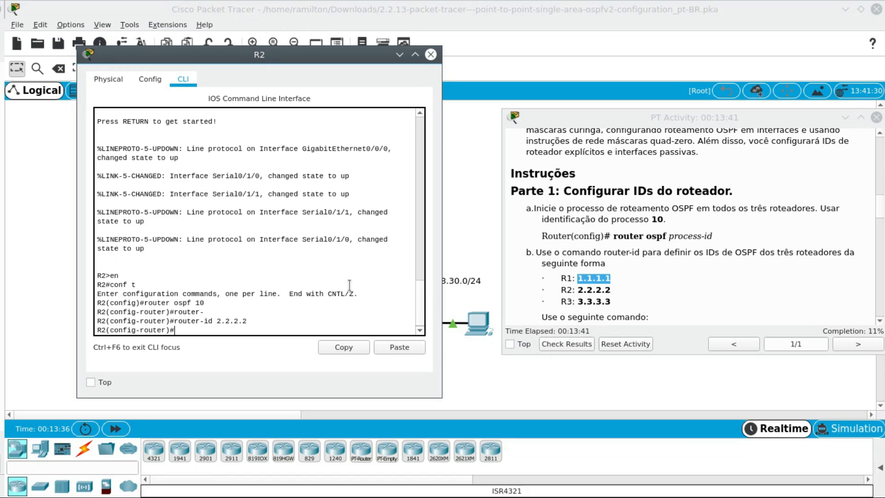
- Open R3's command line and enter global configuration mode with en and conf t
{"action": "left_click", "coordinate": [462, 226]}
{"action": "left_click", "coordinate": [396, 245]}
{"action": "left_click_drag", "start_coordinate": [500, 62], "coordinate": [300, 62]}
{"action": "left_click", "coordinate": [389, 156]}
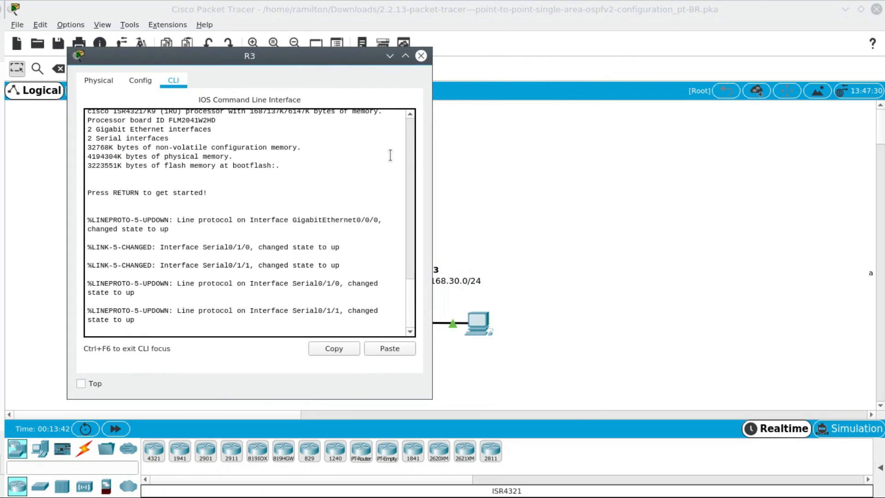
{"action": "key", "text": "Return"}
{"action": "type", "text": "enf"}
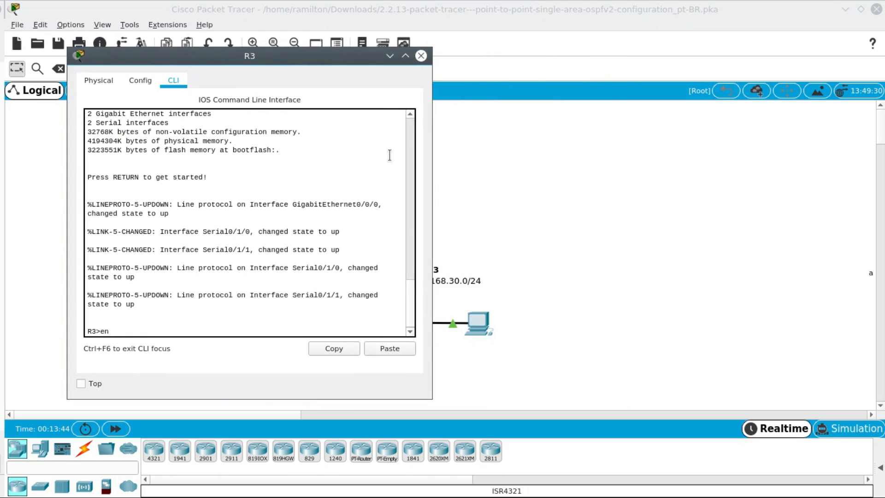
{"action": "key", "text": "Return"}
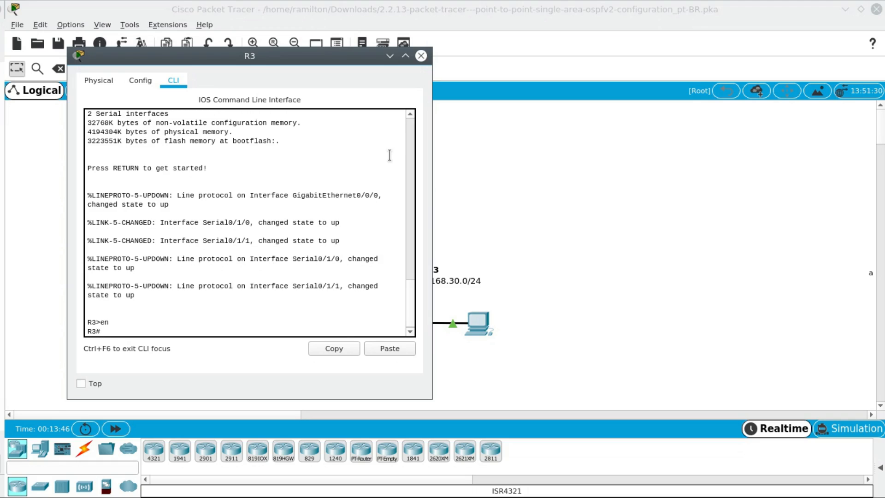
{"action": "type", "text": "conf t"}
{"action": "key", "text": "Return"}
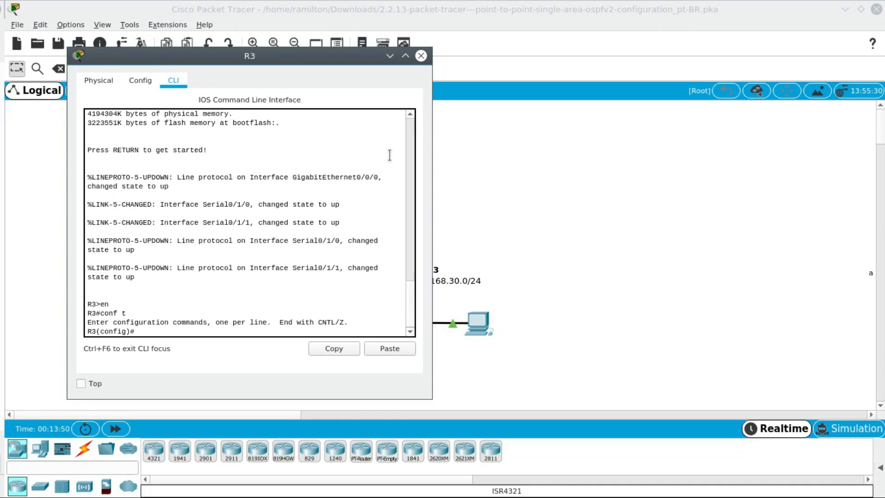
- Set R3's OSPF router ID to 3.3.3.3 with router-id, checking the assigned ID in the activity instructions
{"action": "type", "text": "router ospf 10"}
- Start OSPF process 10 on R3 with router ospf 10
{"action": "key", "text": "Return"}
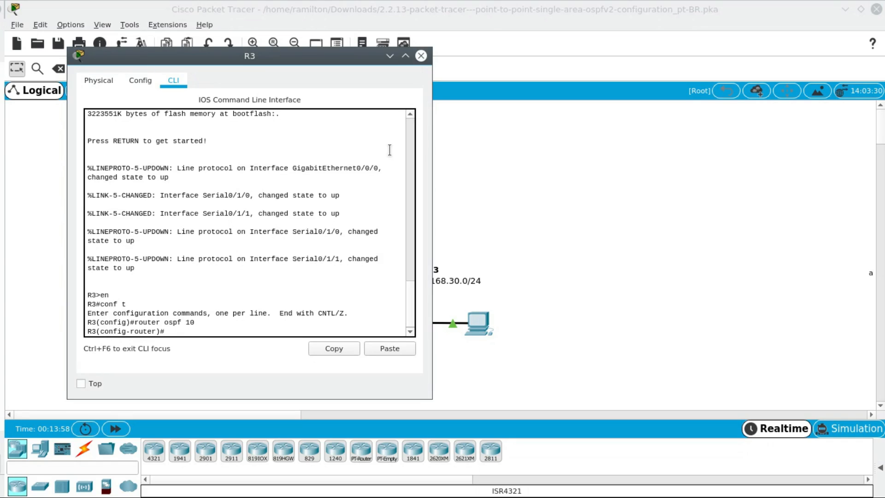
{"action": "type", "text": "router-i"}
{"action": "key", "text": "Tab"}
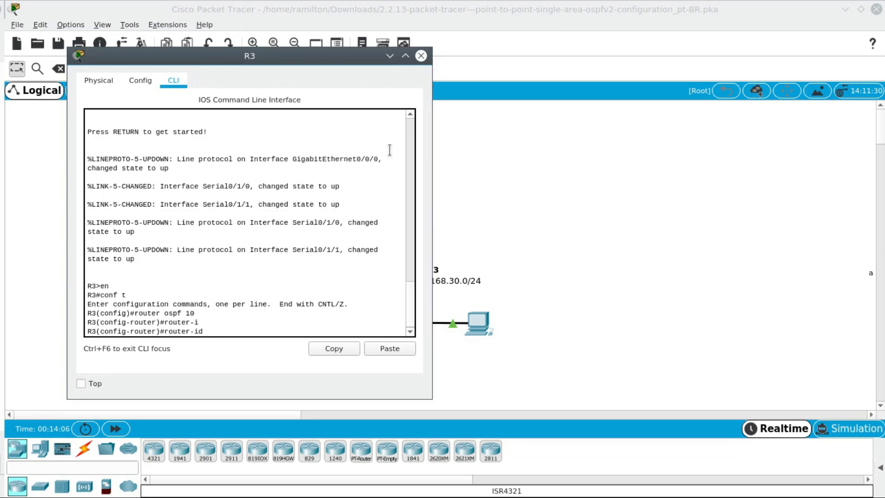
{"action": "key", "text": "alt+Tab"}
{"action": "key", "text": "alt+Tab"}
{"action": "key", "text": "alt+Tab"}
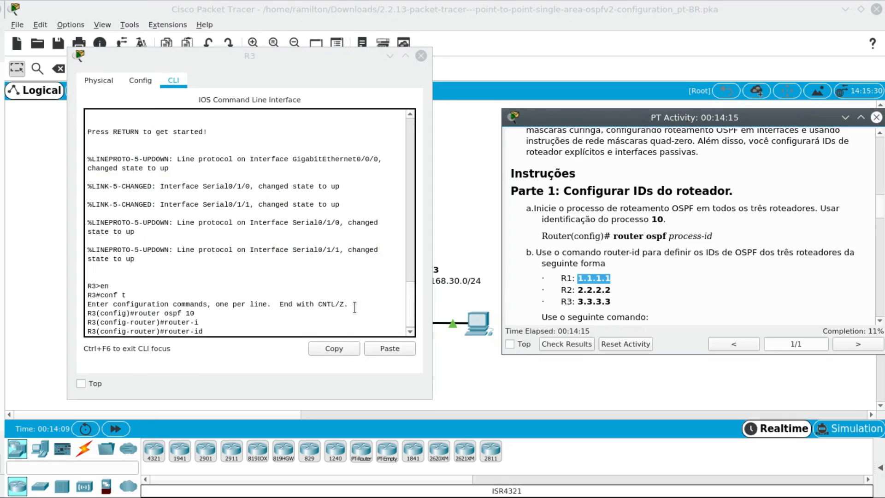
{"action": "left_click", "coordinate": [312, 333]}
{"action": "type", "text": "3.3.3.3"}
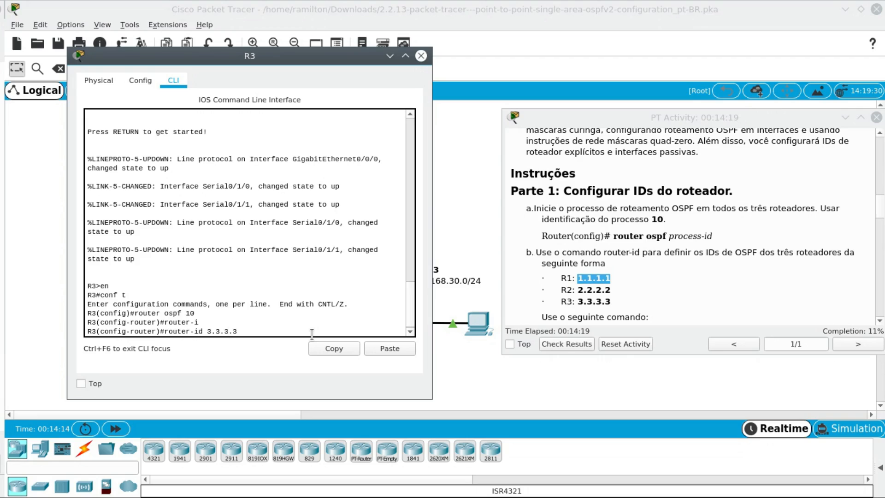
{"action": "key", "text": "Return"}
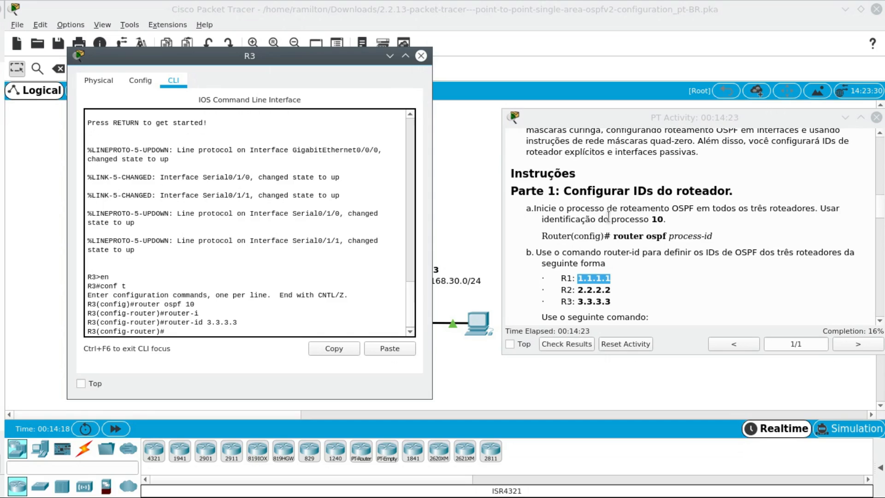
- Verify R3's OSPF process and router ID with do show ip protocols, and close R3's window
{"action": "left_click_drag", "start_coordinate": [618, 236], "coordinate": [715, 243]}
{"action": "scroll", "coordinate": [635, 273], "scroll_direction": "down", "scroll_amount": 1}
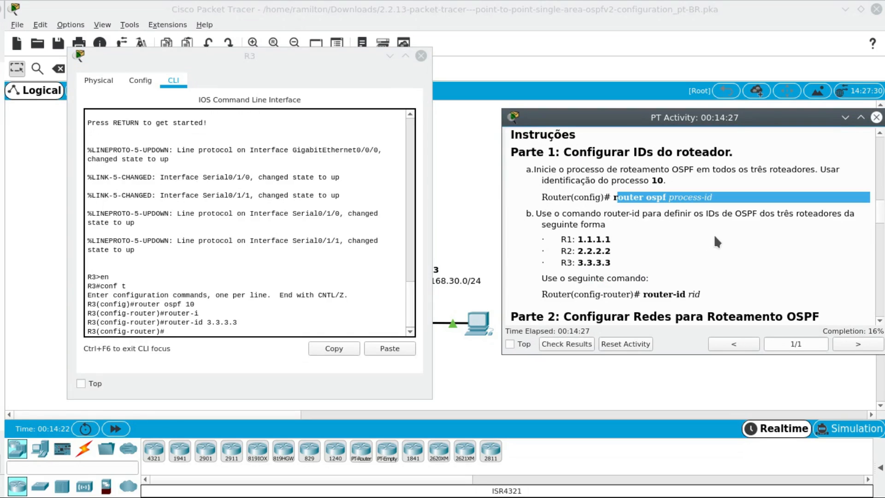
{"action": "scroll", "coordinate": [652, 247], "scroll_direction": "down", "scroll_amount": 3}
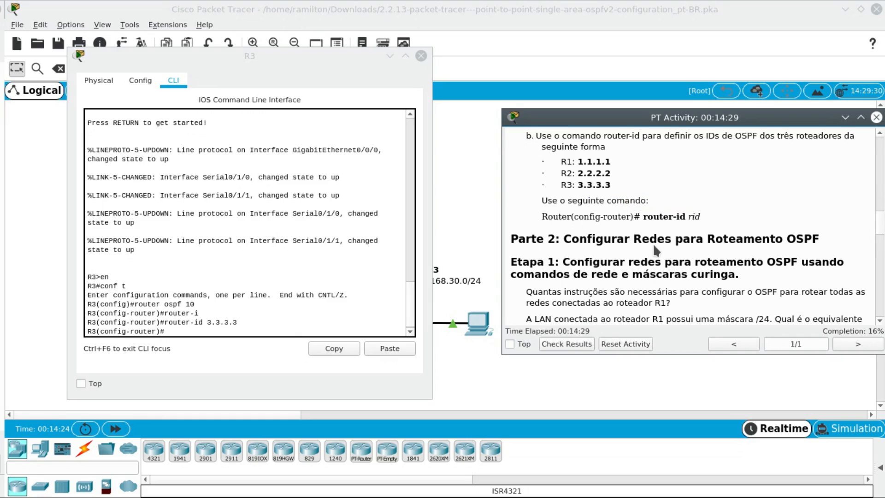
{"action": "left_click", "coordinate": [275, 328]}
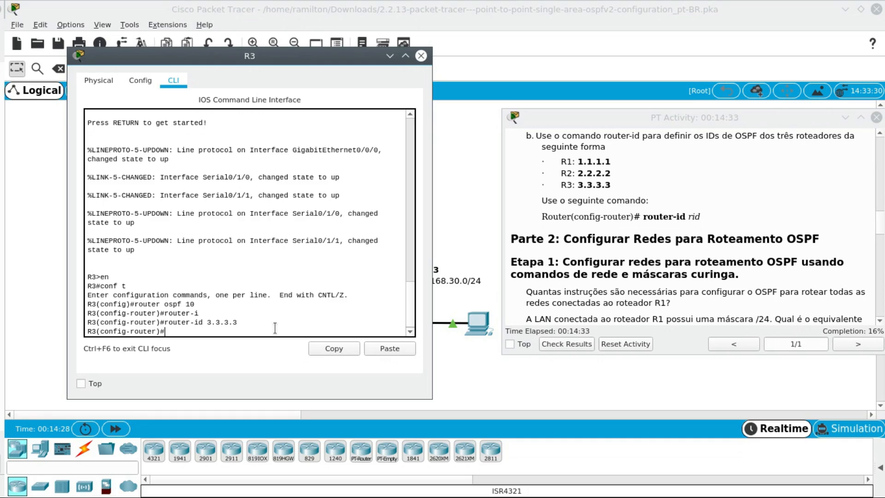
{"action": "type", "text": "do show ip protocols"}
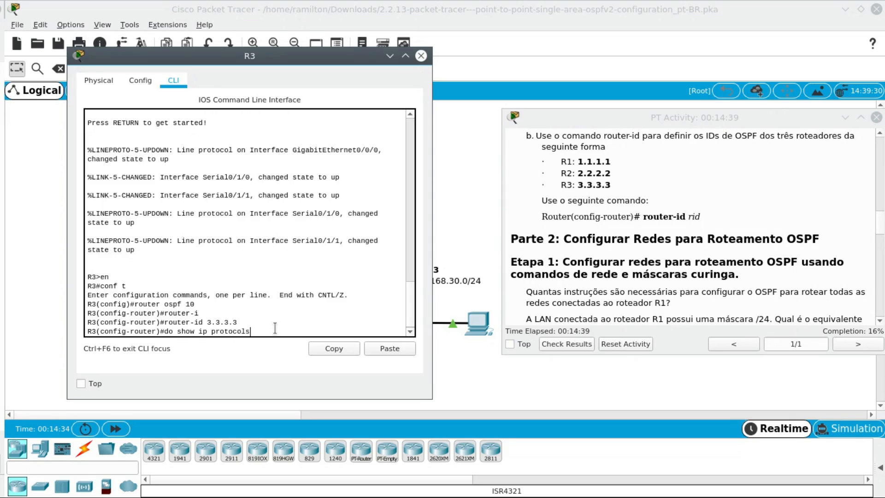
{"action": "key", "text": "Return"}
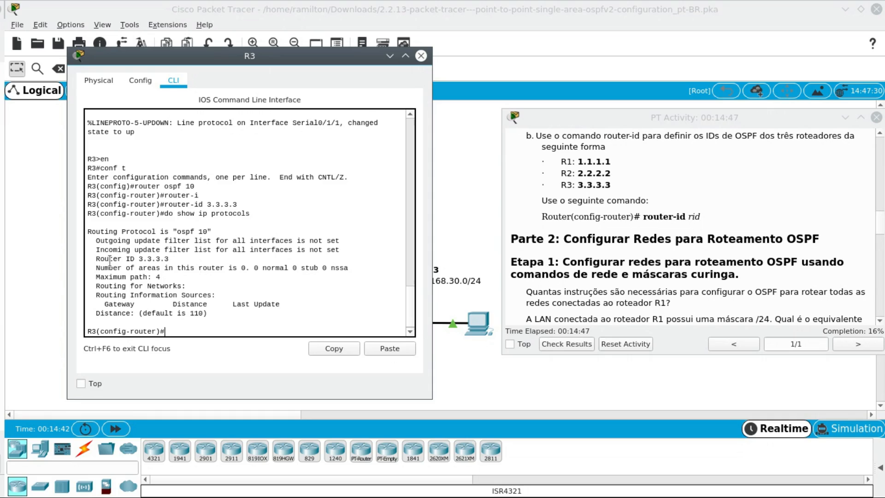
{"action": "left_click_drag", "start_coordinate": [96, 260], "coordinate": [170, 260]}
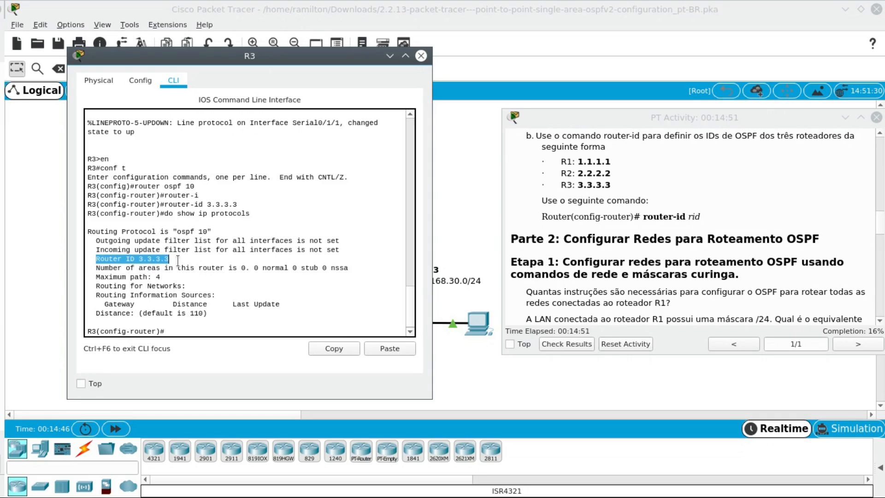
{"action": "left_click", "coordinate": [178, 261]}
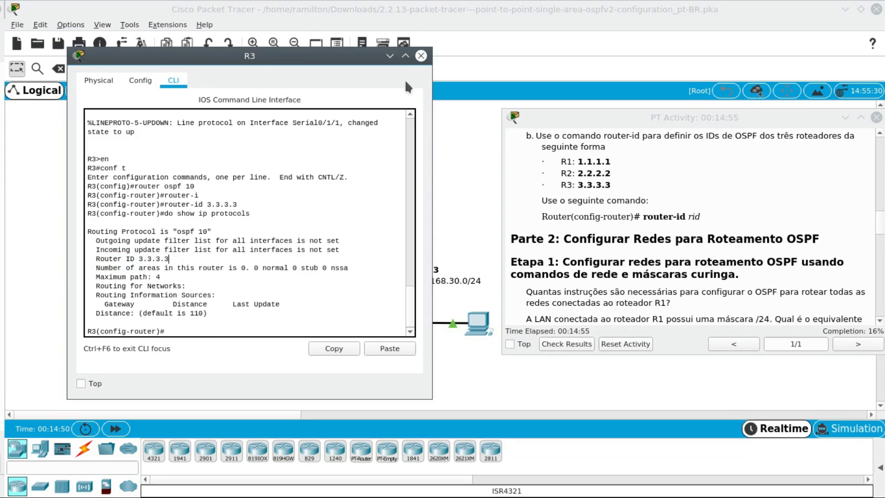
{"action": "left_click", "coordinate": [421, 56]}
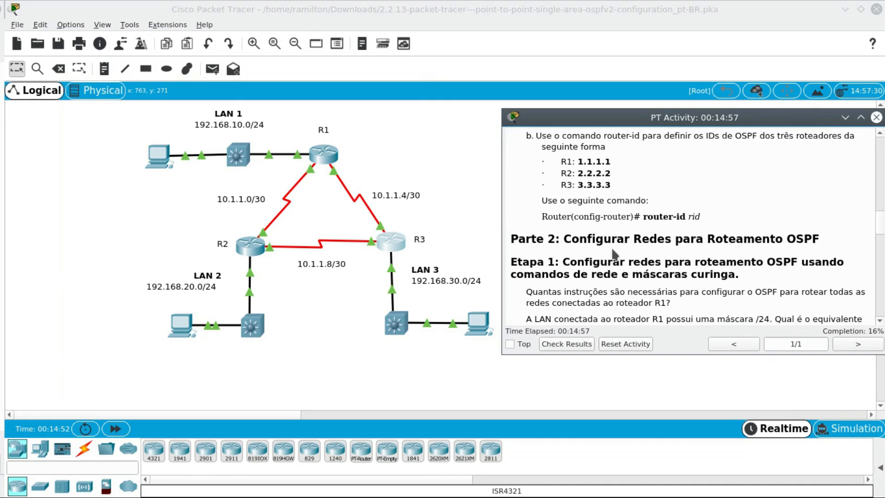
- Read Part 2, Step 1 of the activity instructions on the network statements and wildcard masks required for R1
{"action": "scroll", "coordinate": [531, 272], "scroll_direction": "down", "scroll_amount": 3}
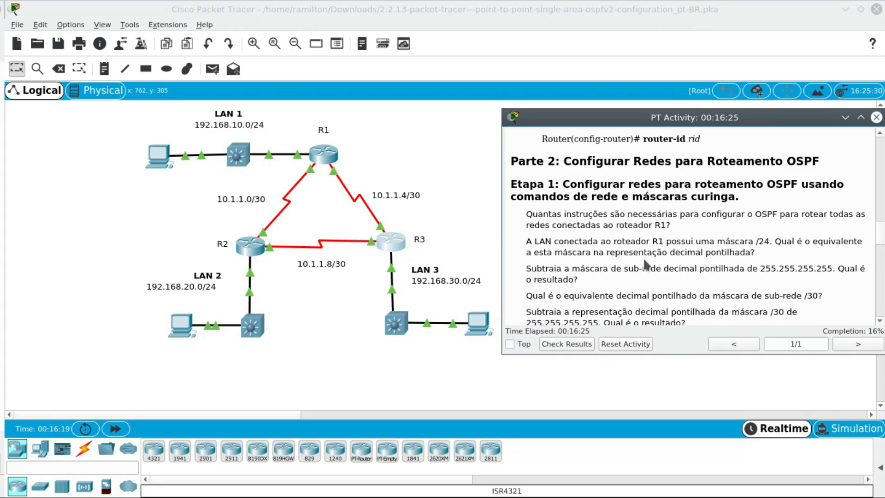
{"action": "scroll", "coordinate": [541, 272], "scroll_direction": "down", "scroll_amount": 1}
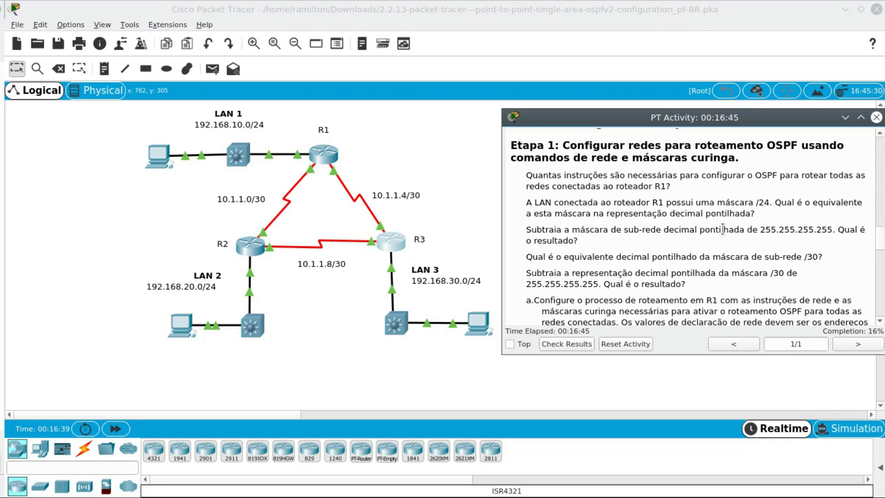
{"action": "left_click_drag", "start_coordinate": [758, 229], "coordinate": [833, 232]}
{"action": "left_click", "coordinate": [832, 247]}
{"action": "scroll", "coordinate": [635, 286], "scroll_direction": "down", "scroll_amount": 4}
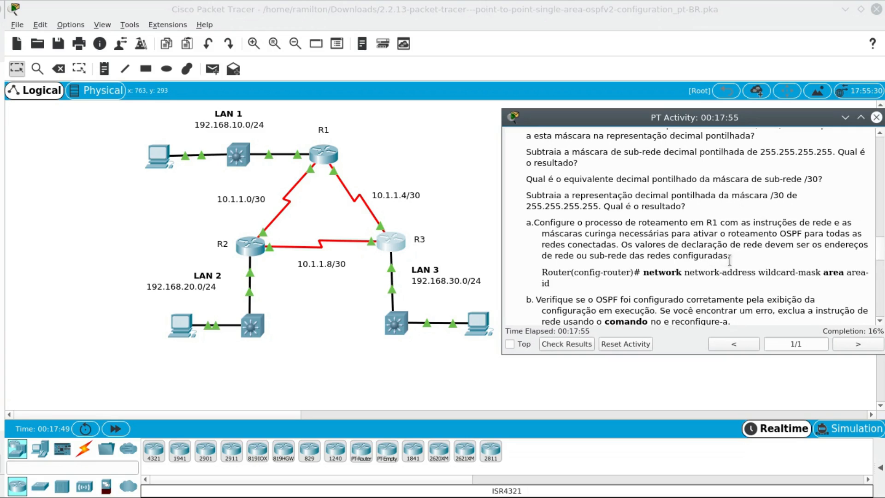
{"action": "scroll", "coordinate": [728, 261], "scroll_direction": "down", "scroll_amount": 1}
{"action": "triple_click", "coordinate": [562, 243]}
{"action": "left_click", "coordinate": [623, 256]}
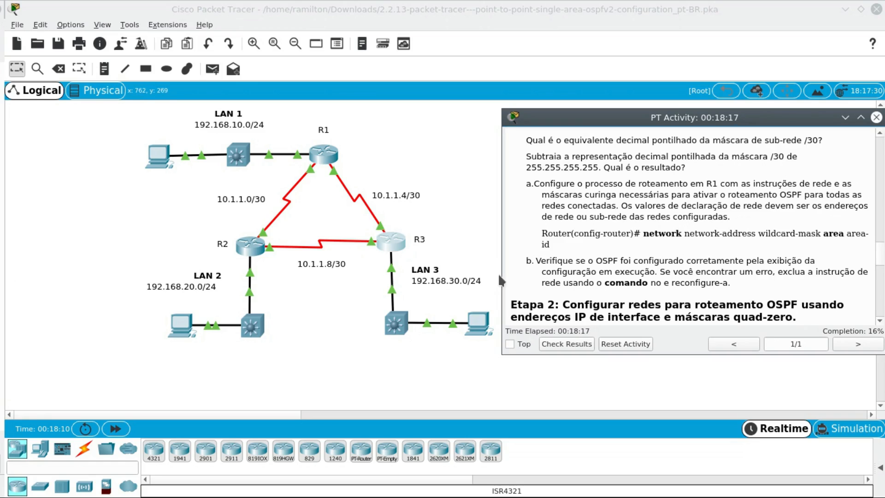
{"action": "scroll", "coordinate": [631, 268], "scroll_direction": "up", "scroll_amount": 3}
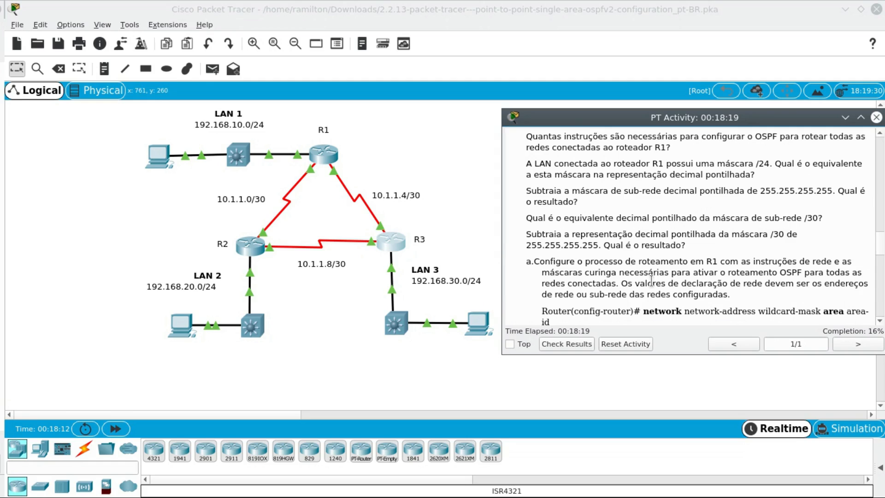
{"action": "scroll", "coordinate": [674, 285], "scroll_direction": "up", "scroll_amount": 3}
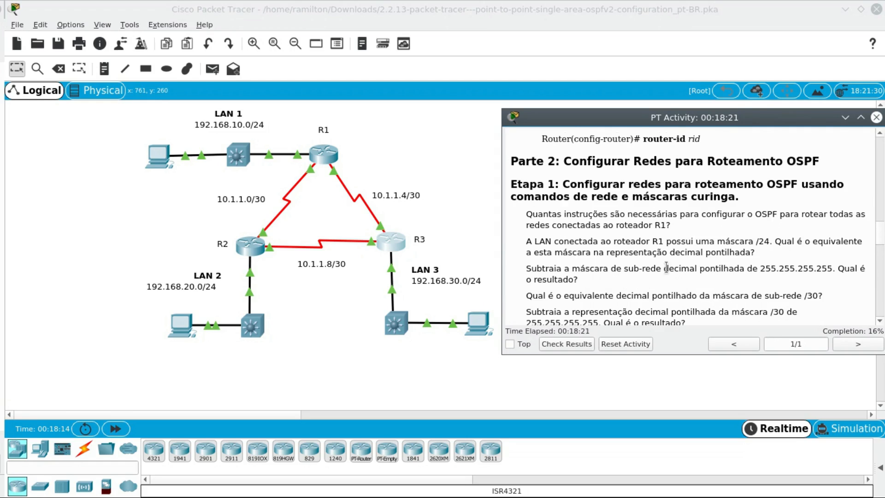
{"action": "scroll", "coordinate": [694, 268], "scroll_direction": "down", "scroll_amount": 2}
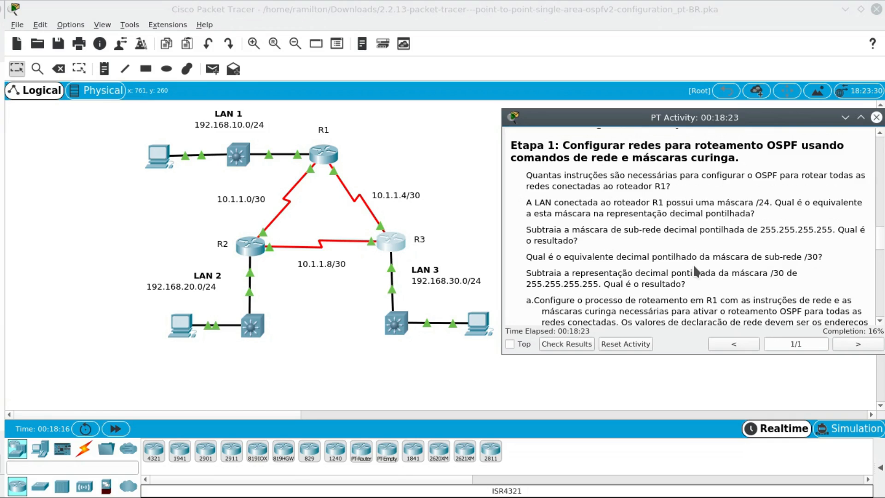
{"action": "scroll", "coordinate": [697, 272], "scroll_direction": "down", "scroll_amount": 3}
{"action": "left_click_drag", "start_coordinate": [561, 226], "coordinate": [721, 226]}
{"action": "left_click", "coordinate": [721, 226]}
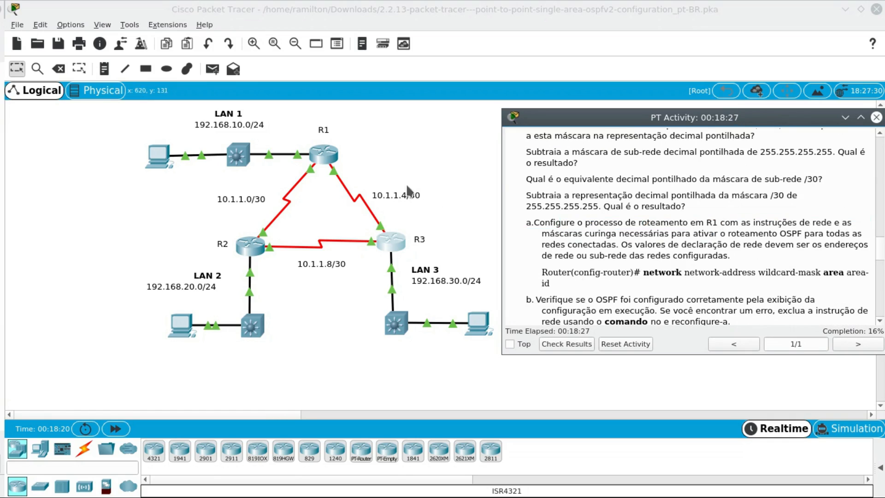
- Open R1's command line and place its window beside the topology so the network addresses stay readable
{"action": "left_click", "coordinate": [328, 159]}
{"action": "left_click_drag", "start_coordinate": [446, 65], "coordinate": [238, 59]}
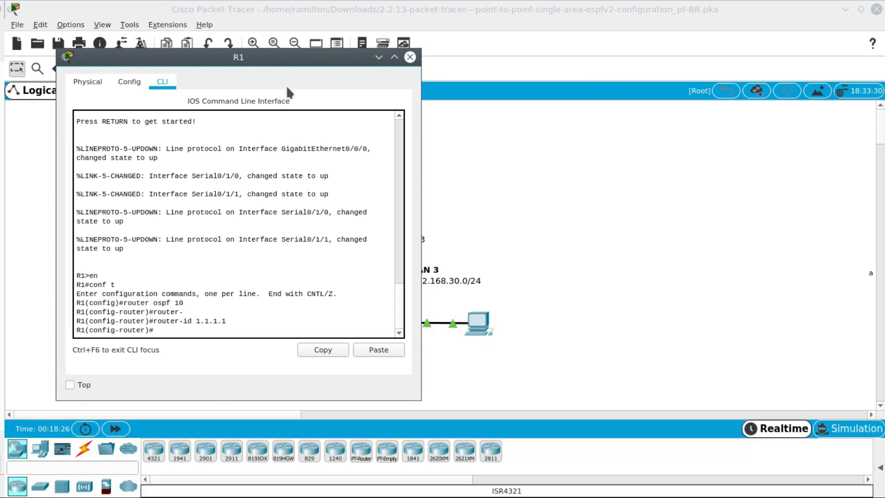
{"action": "left_click_drag", "start_coordinate": [278, 62], "coordinate": [698, 52]}
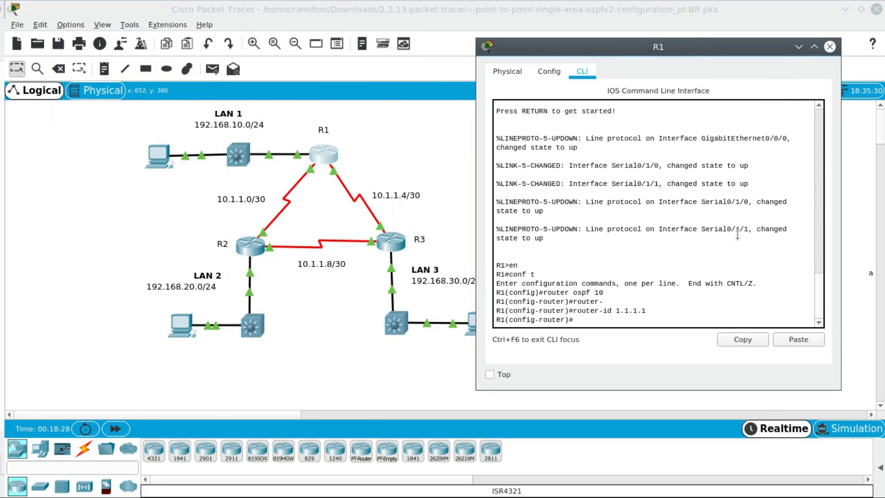
- Advertise R1's LAN in OSPF with network 192.168.10.0 0.0.0.255 area 0
{"action": "type", "text": "net"}
{"action": "key", "text": "Tab"}
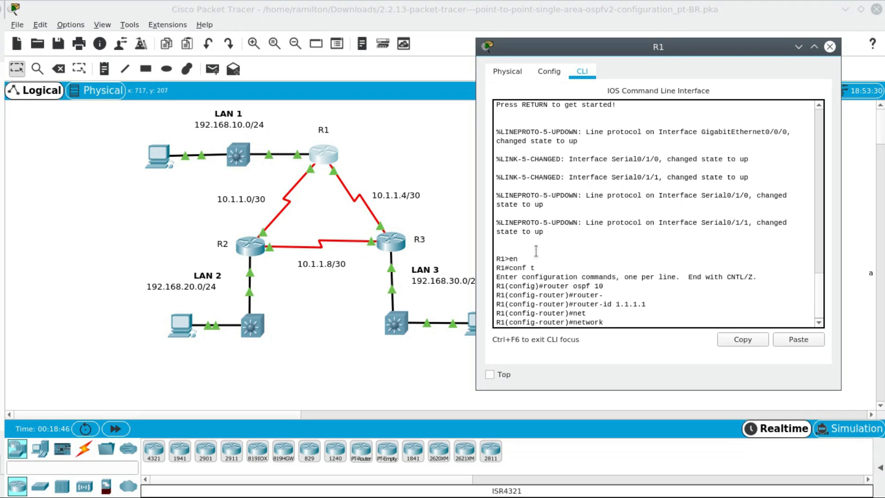
{"action": "type", "text": "92.168.10.0"}
{"action": "type", "text": "0.0.0.255"}
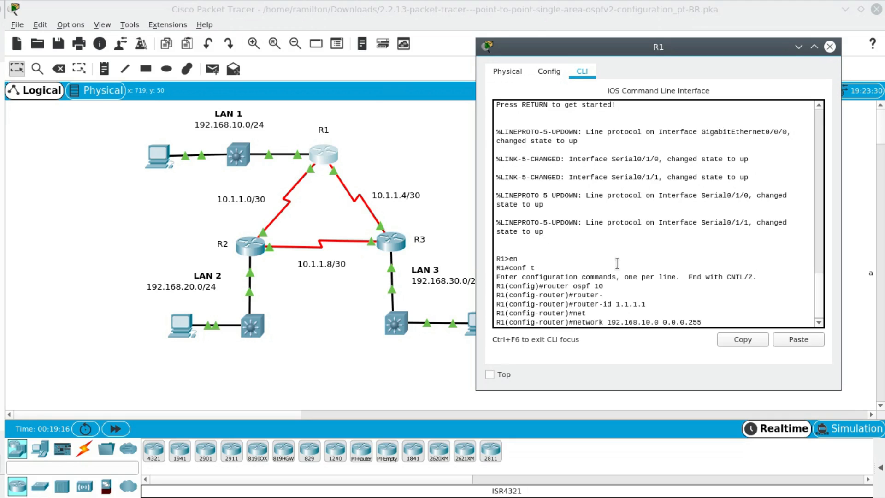
{"action": "type", "text": "area 0"}
{"action": "key", "text": "Return"}
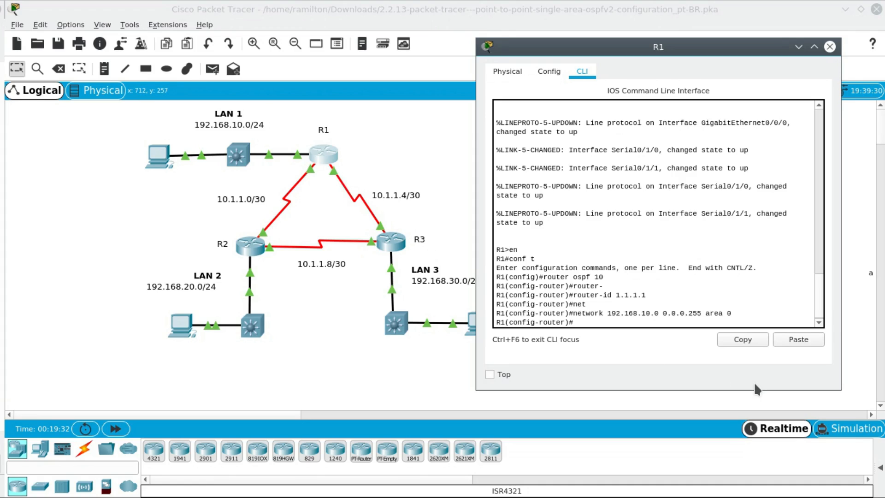
- Advertise R1's link to R2 in OSPF with network 10.1.1.0 0.0.0.3 area 0
{"action": "type", "text": "net"}
{"action": "key", "text": "Tab"}
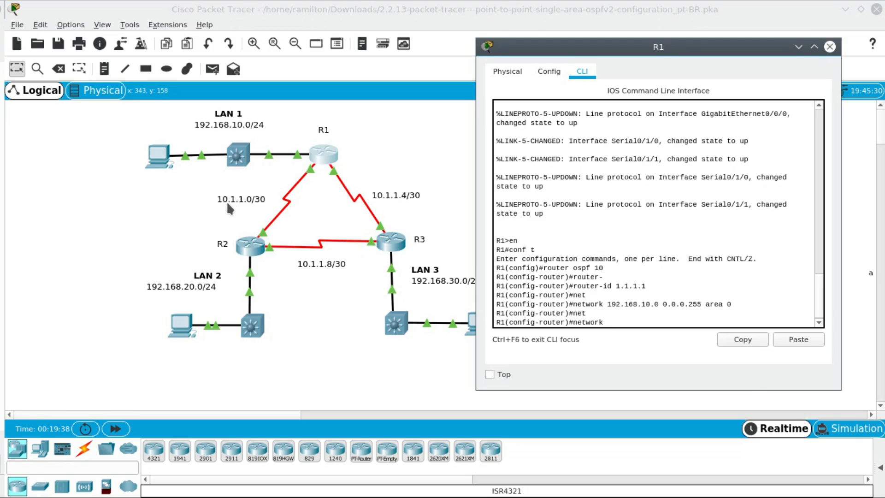
{"action": "type", "text": "10.1.1.0 0.0.0.3"}
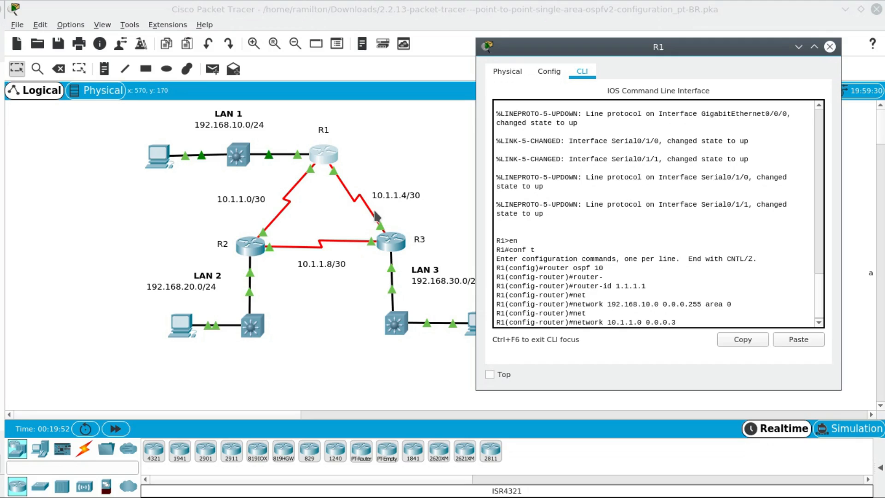
{"action": "type", "text": " area"}
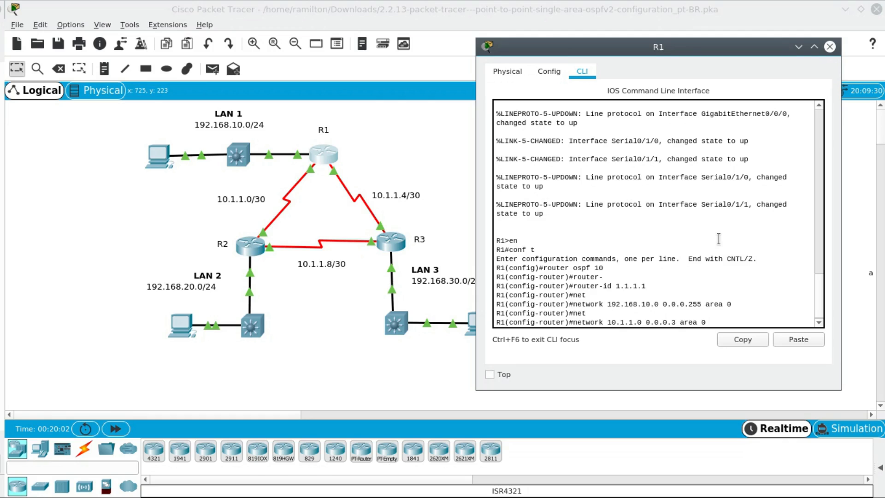
{"action": "type", "text": "0"}
{"action": "key", "text": "Return"}
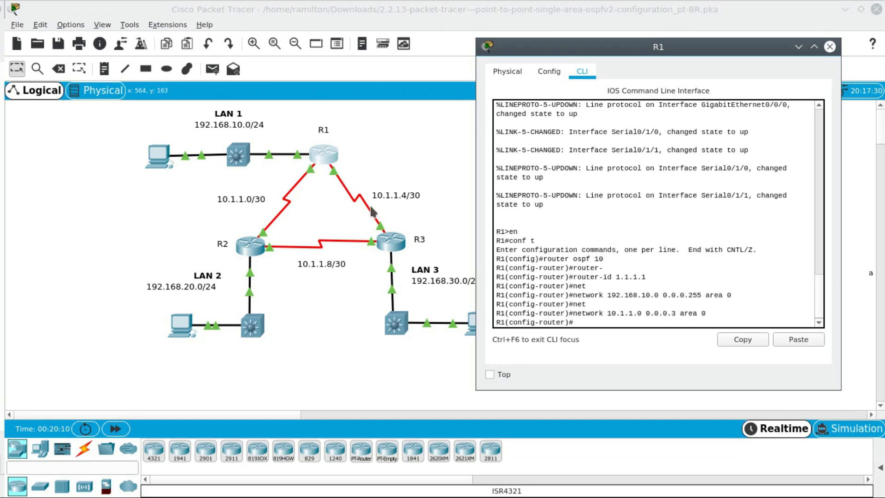
- Advertise R1's link to R3 in OSPF with network 10.1.1.4 0.0.0.3 area 0
{"action": "type", "text": "net"}
{"action": "key", "text": "Tab"}
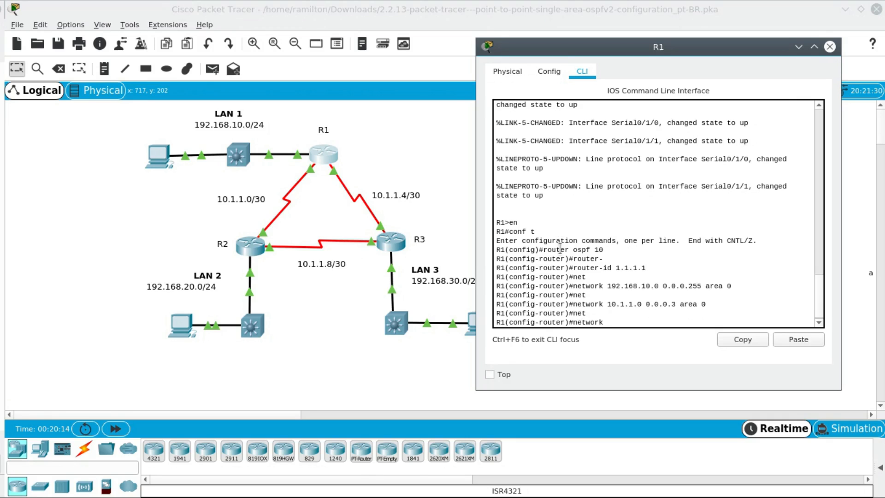
{"action": "type", "text": "10.1.1.4 0.0.0.3 area 0"}
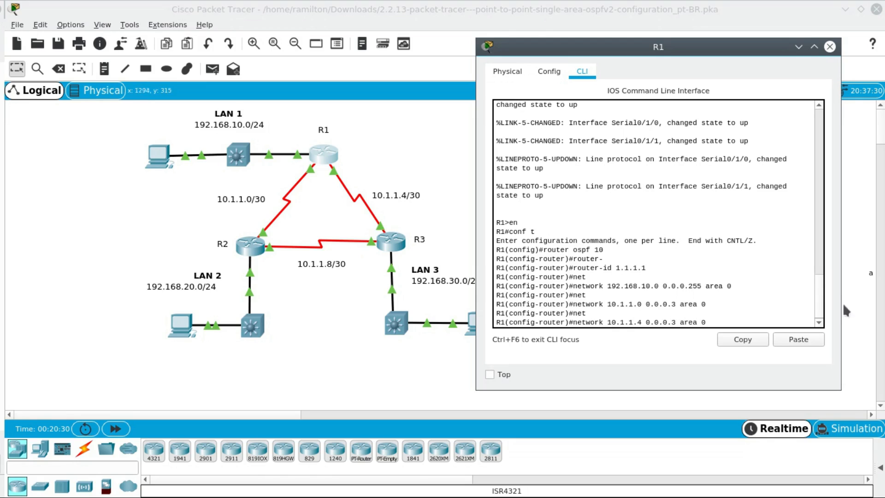
{"action": "key", "text": "Return"}
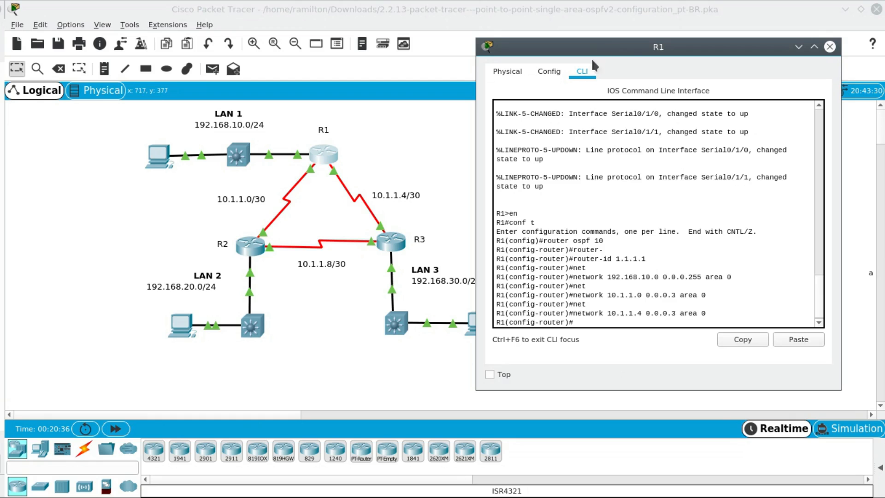
- Arrange R1's window and the activity instructions side by side and read item b of Step 1 about verifying OSPF
{"action": "left_click_drag", "start_coordinate": [627, 46], "coordinate": [332, 57]}
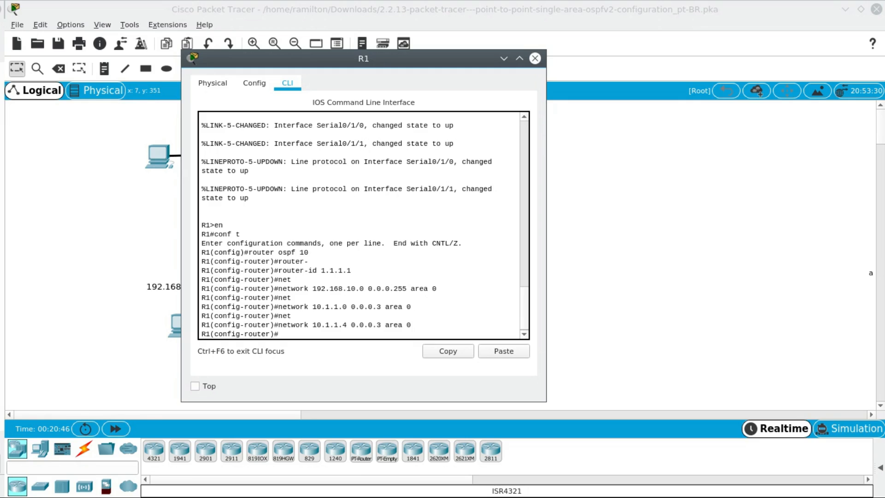
{"action": "key", "text": "alt+Tab"}
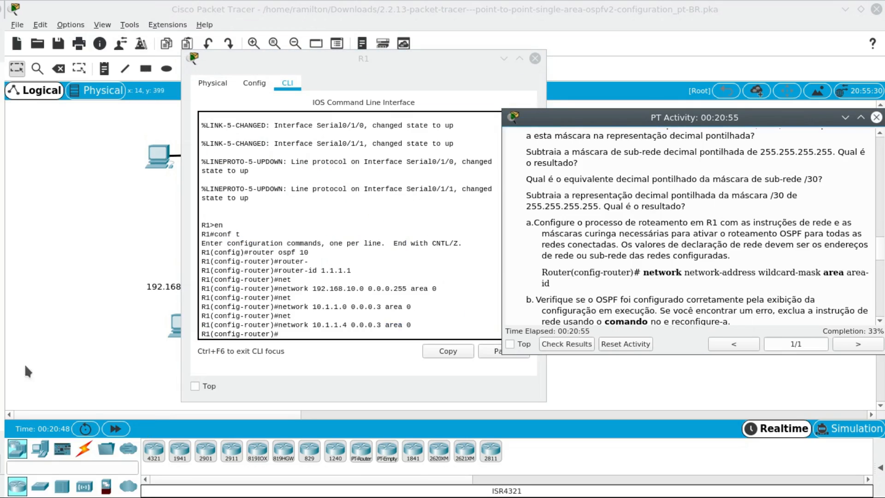
{"action": "left_click_drag", "start_coordinate": [462, 58], "coordinate": [337, 54]}
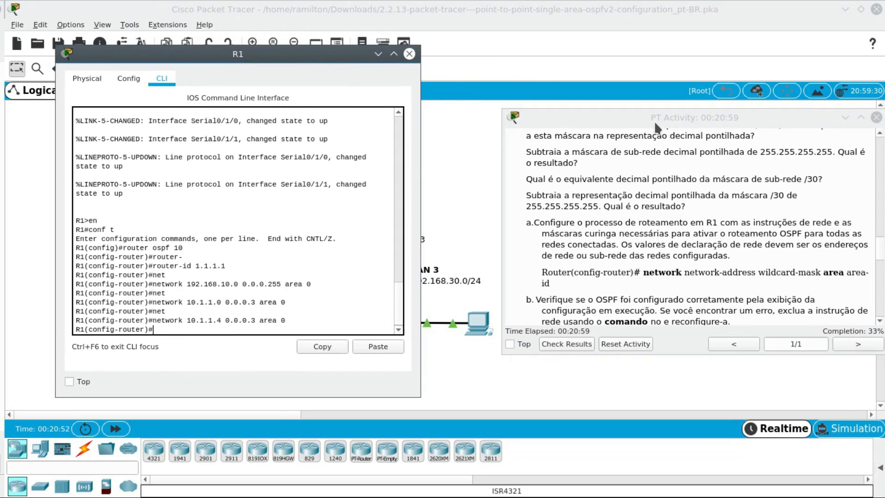
{"action": "left_click_drag", "start_coordinate": [657, 118], "coordinate": [588, 103]}
{"action": "scroll", "coordinate": [629, 277], "scroll_direction": "down", "scroll_amount": 1}
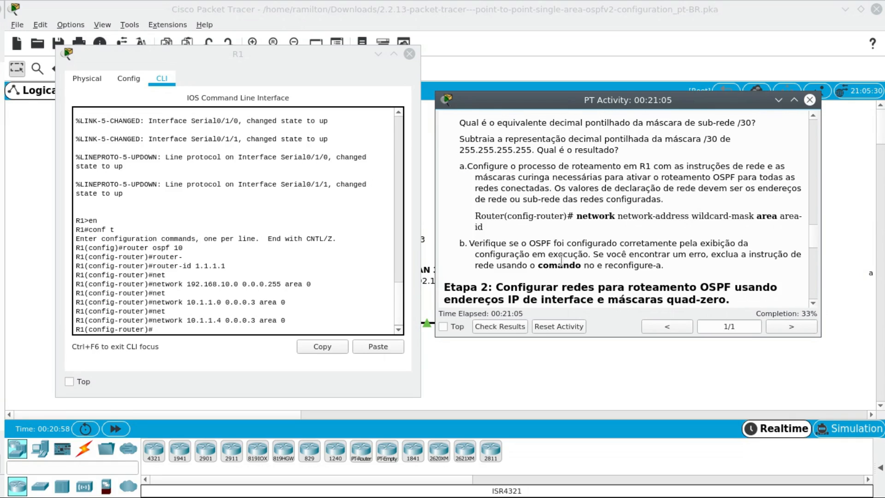
- Verify R1's OSPF router ID and advertised networks with do show ip protocols
{"action": "left_click", "coordinate": [248, 329]}
{"action": "type", "text": "d"}
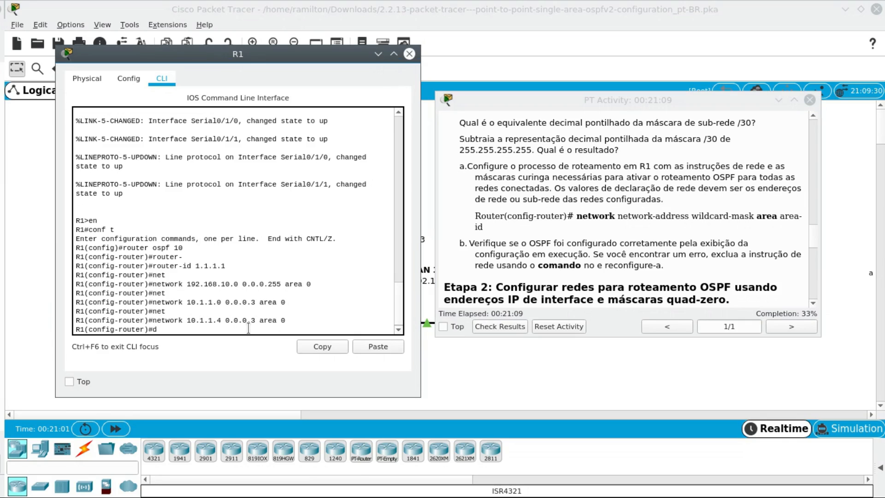
{"action": "type", "text": "o show ip protocols"}
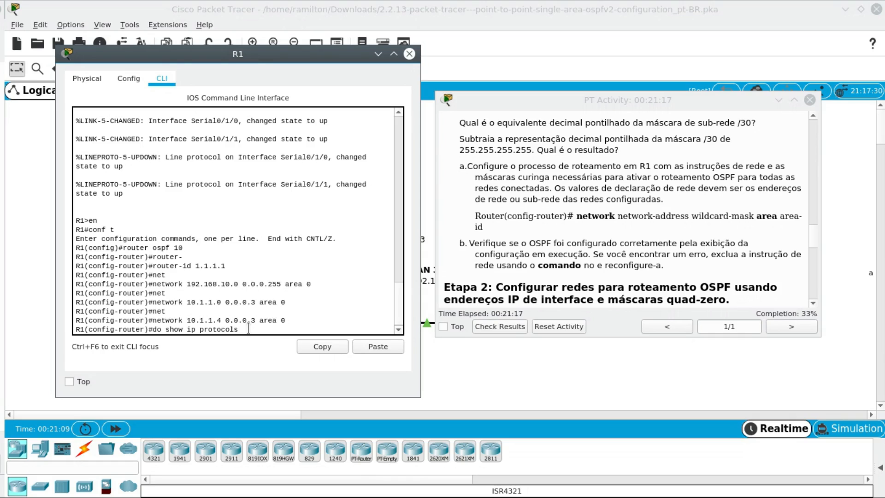
{"action": "key", "text": "Return"}
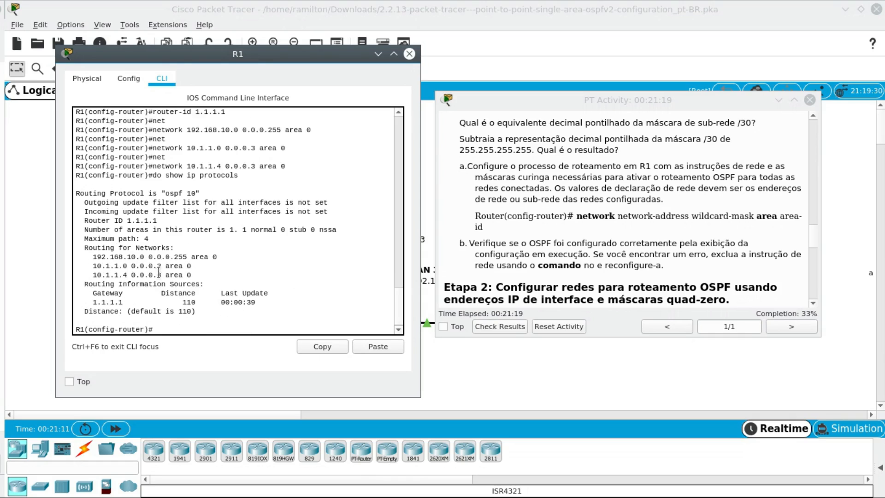
- Examine the router ID and advertised networks in R1's show ip protocols output, then read Etapa 2 of the activity instructions
{"action": "left_click_drag", "start_coordinate": [93, 257], "coordinate": [203, 275]}
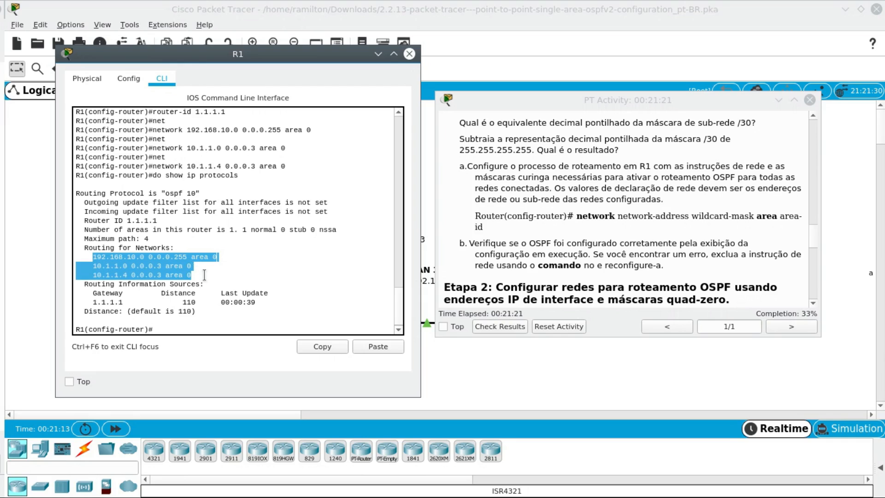
{"action": "left_click_drag", "start_coordinate": [109, 194], "coordinate": [202, 195]}
{"action": "left_click_drag", "start_coordinate": [84, 220], "coordinate": [165, 222]}
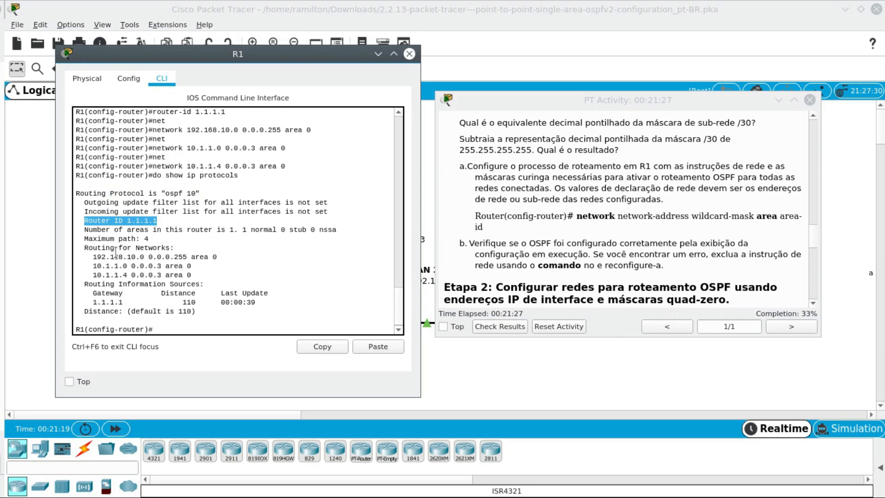
{"action": "left_click_drag", "start_coordinate": [89, 257], "coordinate": [227, 272]}
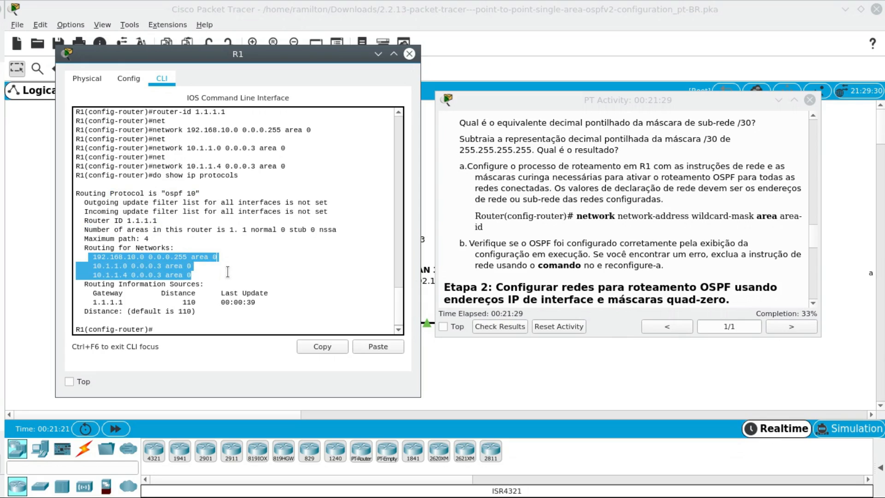
{"action": "left_click", "coordinate": [215, 271]}
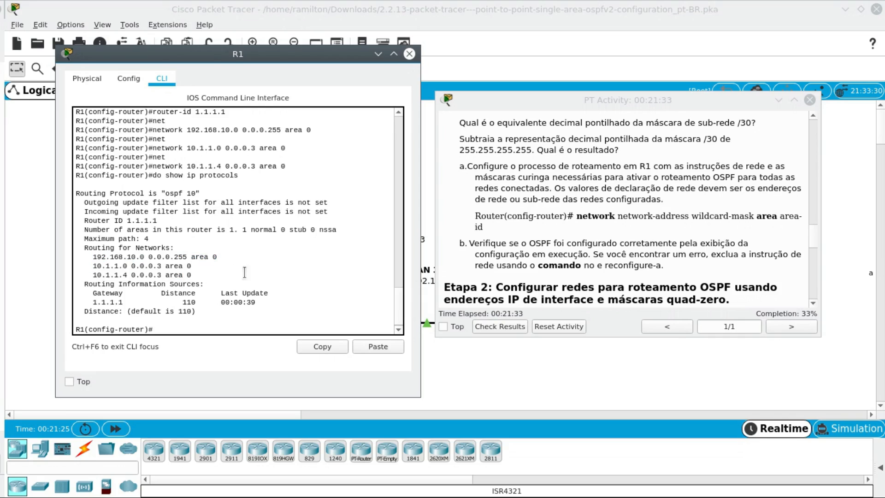
{"action": "scroll", "coordinate": [578, 270], "scroll_direction": "down", "scroll_amount": 3}
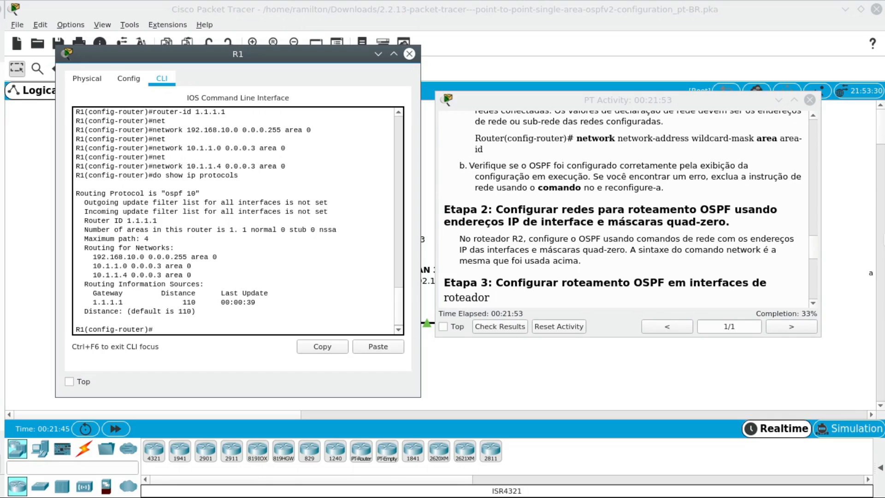
- In R2's CLI, advertise its LAN 2 interface in OSPF with network 192.168.20.1 0.0.0.0 area 0
{"action": "left_click", "coordinate": [409, 57]}
{"action": "left_click", "coordinate": [252, 249]}
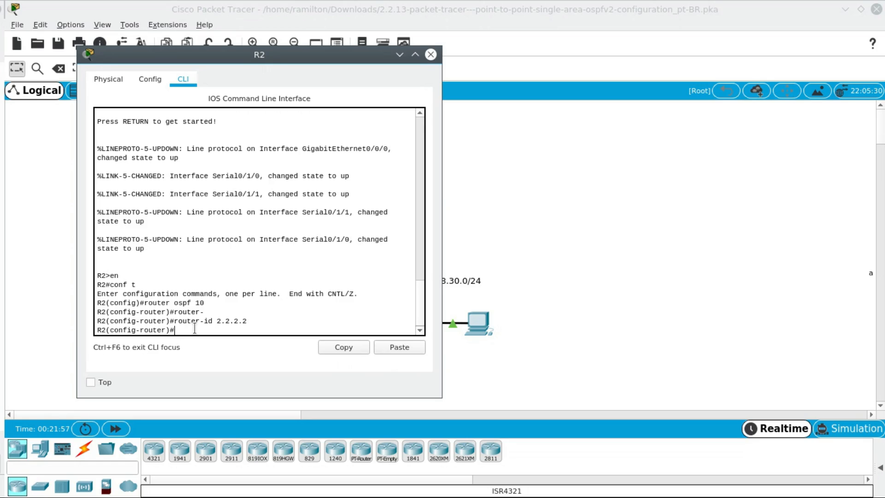
{"action": "type", "text": "neto"}
{"action": "key", "text": "Tab"}
{"action": "key", "text": "BackSpace"}
{"action": "type", "text": "w"}
{"action": "key", "text": "Tab"}
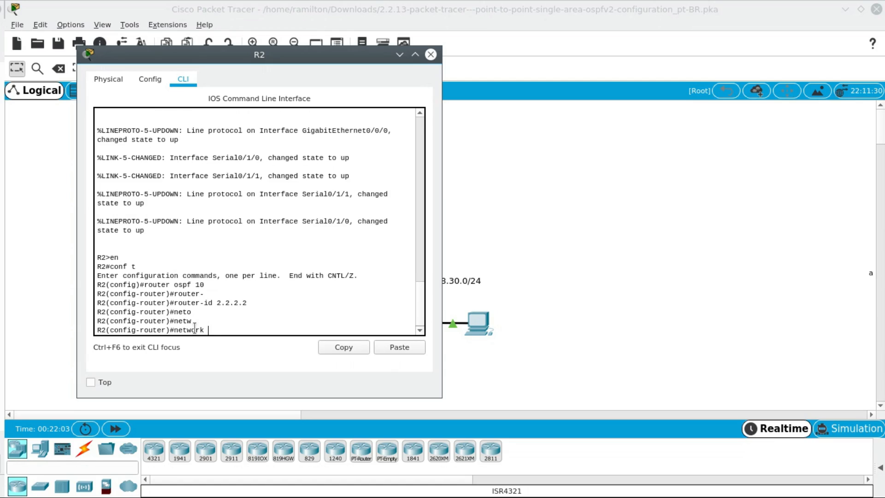
{"action": "left_click_drag", "start_coordinate": [259, 56], "coordinate": [604, 58]}
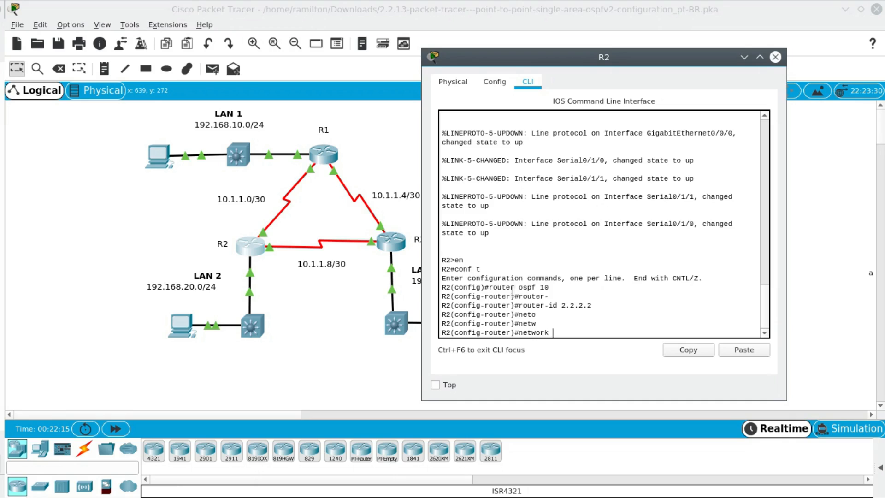
{"action": "type", "text": "92.168.20.1 0.0.0.0"}
{"action": "type", "text": "area 0"}
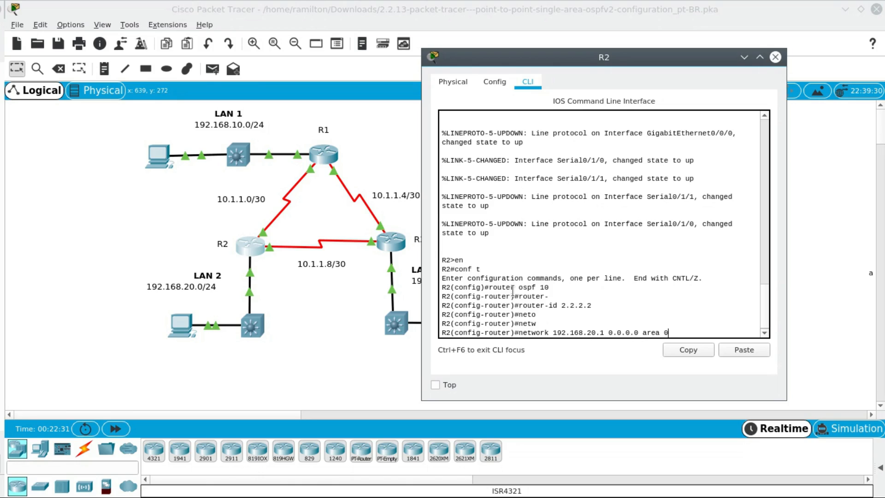
{"action": "key", "text": "Return"}
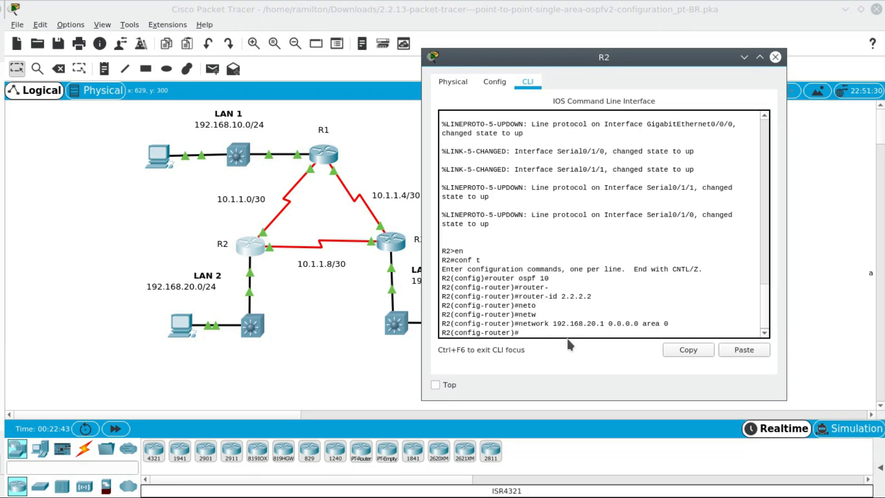
- Advertise R2's interface towards R1 in OSPF with network 10.1.1.2 0.0.0.0 area 0
{"action": "type", "text": "net"}
{"action": "key", "text": "Tab"}
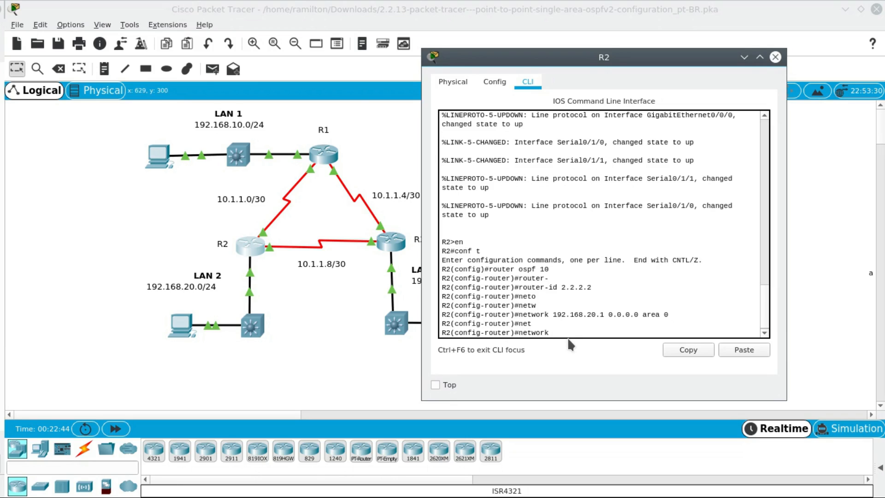
{"action": "type", "text": "10.1.1.2 0.0.0.0 area 0"}
{"action": "key", "text": "Return"}
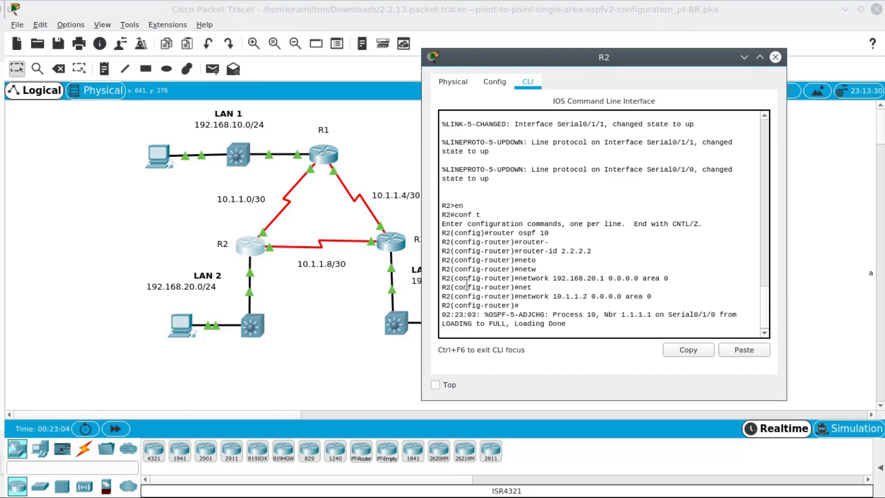
- Advertise R2's interface towards R3 in OSPF with network 10.1.1.9 0.0.0.0 area 0
{"action": "key", "text": "Return"}
{"action": "type", "text": "neto"}
{"action": "key", "text": "Tab"}
{"action": "key", "text": "BackSpace"}
{"action": "type", "text": "w"}
{"action": "key", "text": "Tab"}
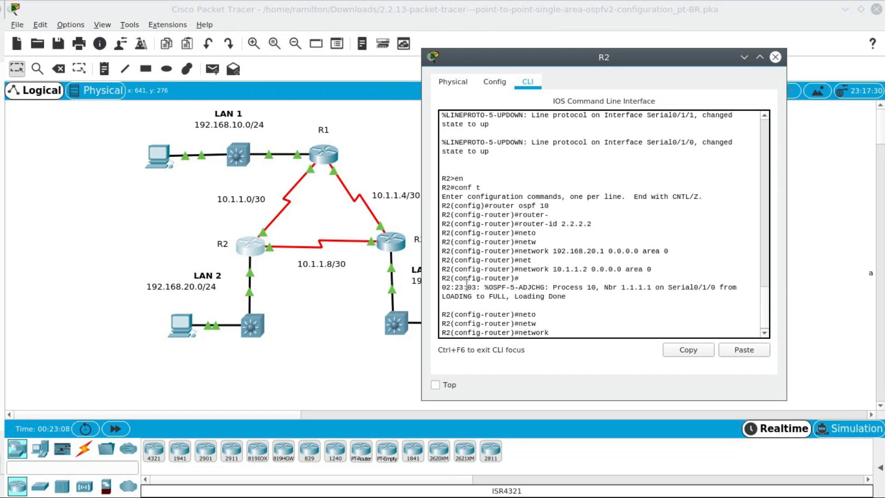
{"action": "type", "text": "10.1.1.9 0.0.0.0 area 0"}
{"action": "key", "text": "Return"}
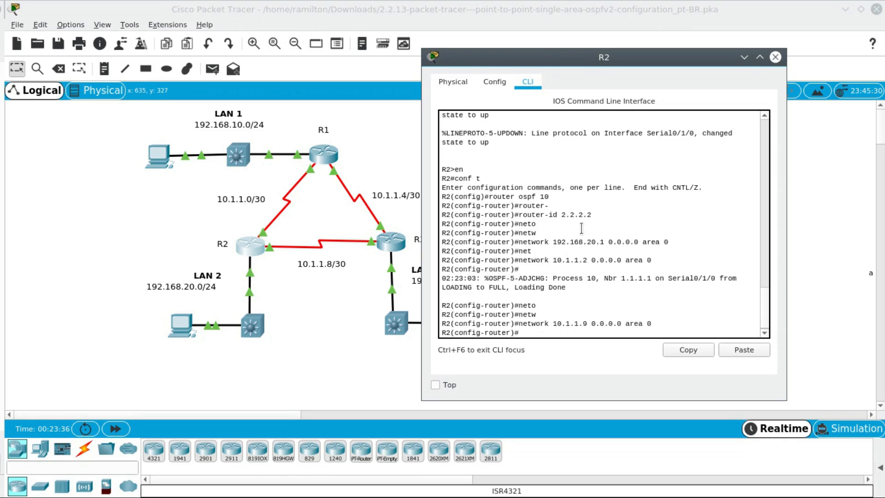
- Compare R2's network statements with Etapa 2 of the activity instructions and read Etapa 3 about configuring OSPF on R3's interfaces
{"action": "left_click_drag", "start_coordinate": [631, 59], "coordinate": [263, 55]}
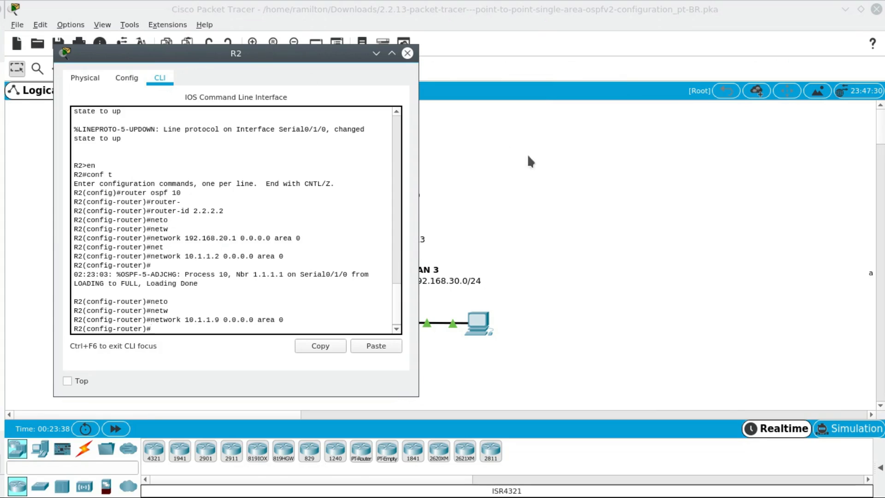
{"action": "key", "text": "alt+Tab"}
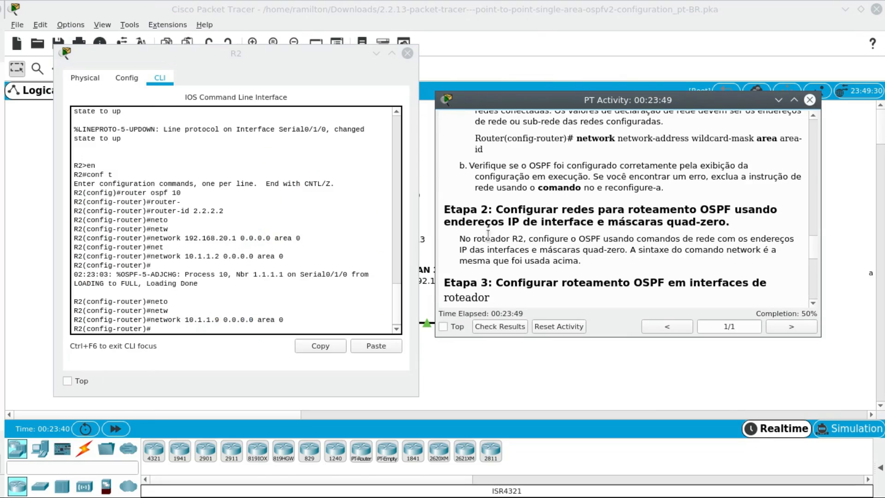
{"action": "left_click_drag", "start_coordinate": [444, 208], "coordinate": [663, 261]}
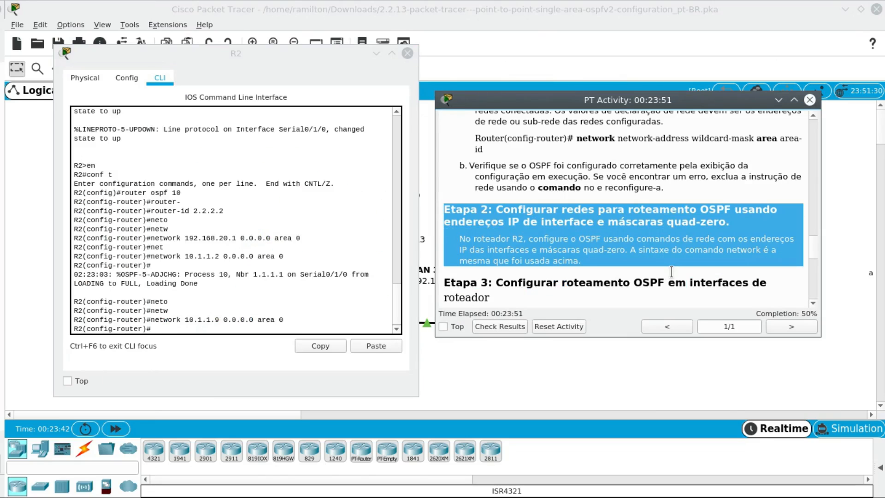
{"action": "scroll", "coordinate": [664, 261], "scroll_direction": "down", "scroll_amount": 1}
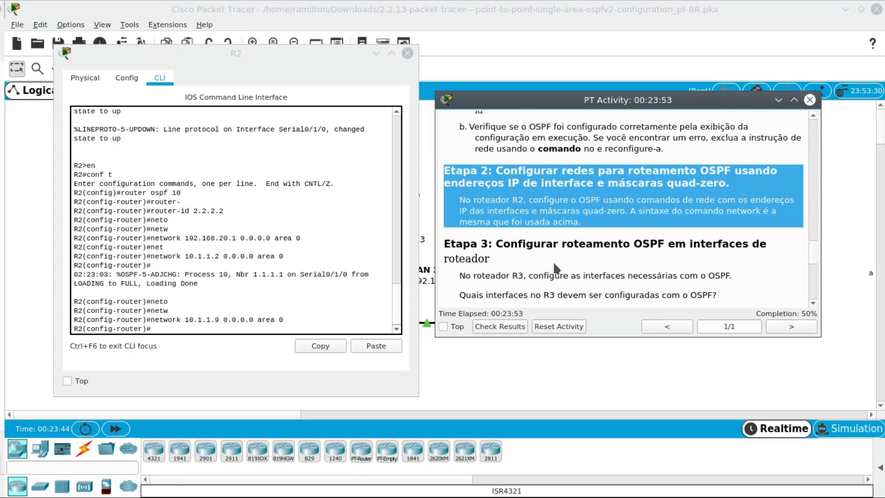
{"action": "scroll", "coordinate": [571, 275], "scroll_direction": "down", "scroll_amount": 1}
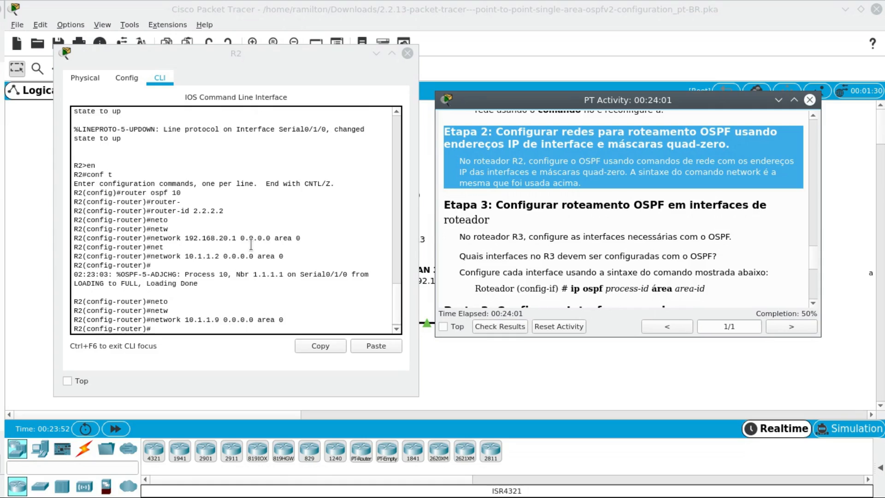
{"action": "scroll", "coordinate": [251, 245], "scroll_direction": "down", "scroll_amount": 1}
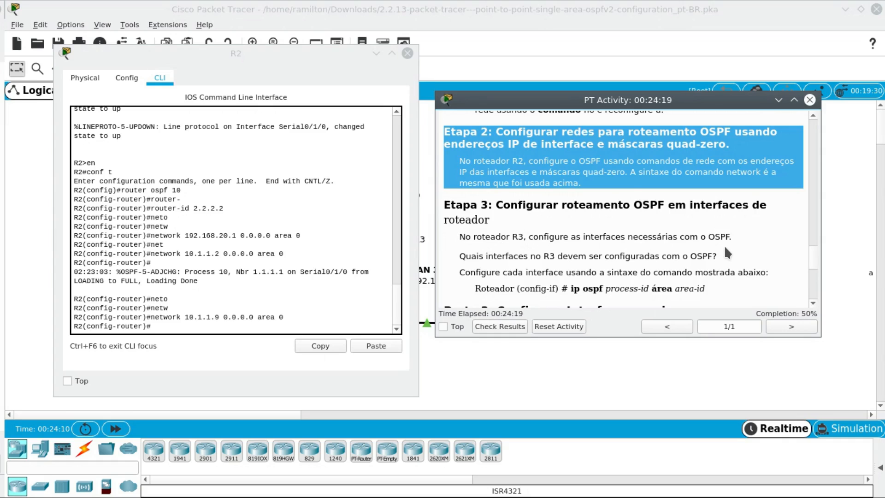
{"action": "scroll", "coordinate": [724, 245], "scroll_direction": "down", "scroll_amount": 1}
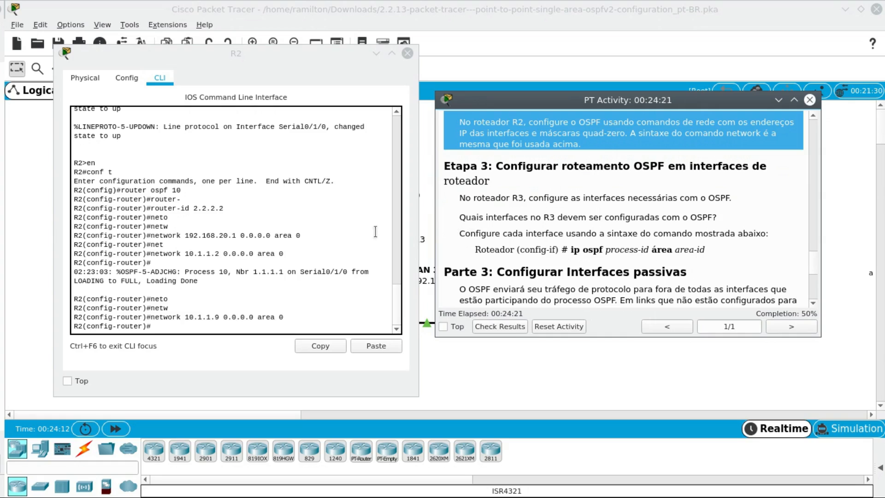
- Close R2's window, open R3's CLI and arrange it beside the activity instructions showing Etapa 3
{"action": "left_click", "coordinate": [407, 53]}
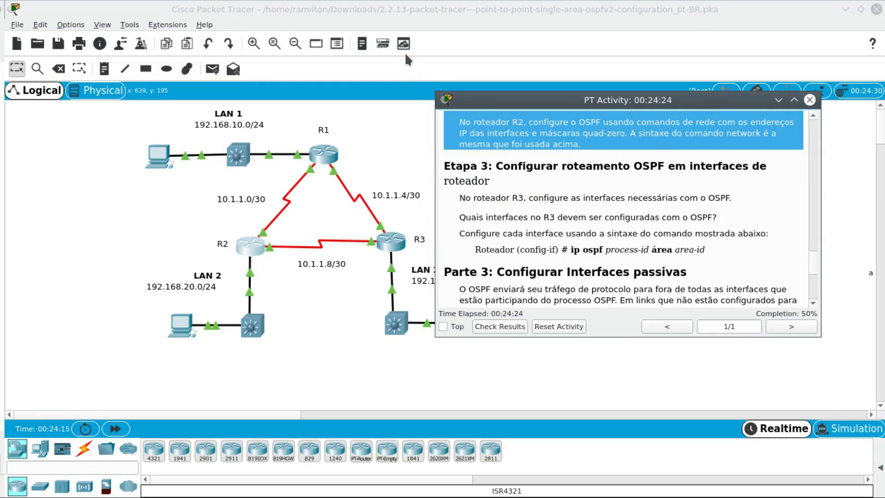
{"action": "left_click", "coordinate": [389, 243]}
{"action": "left_click_drag", "start_coordinate": [511, 62], "coordinate": [309, 61]}
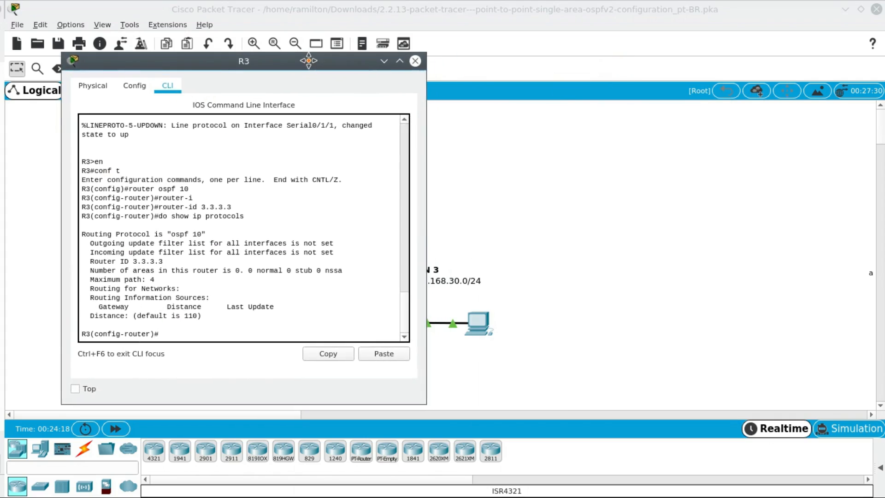
{"action": "left_click", "coordinate": [585, 156]}
{"action": "key", "text": "alt+Tab"}
{"action": "key", "text": "alt+Tab"}
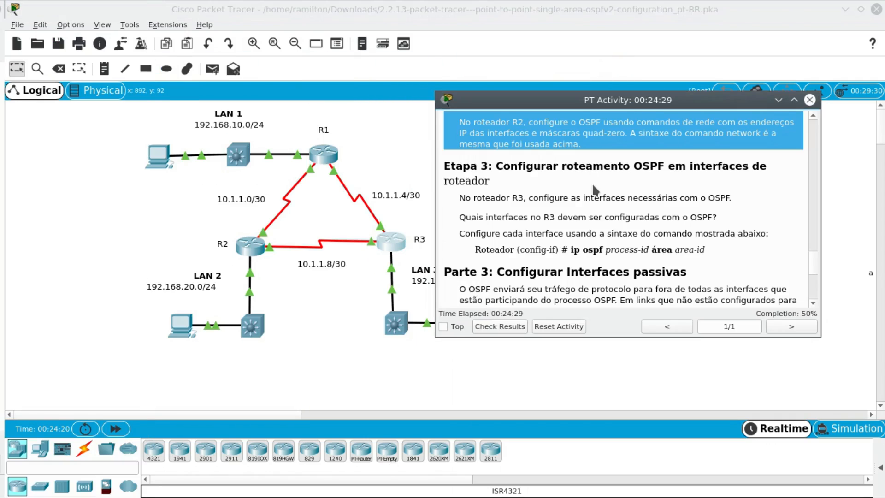
{"action": "key", "text": "alt+Tab"}
{"action": "key", "text": "alt+Tab"}
{"action": "key", "text": "alt+Tab"}
{"action": "key", "text": "alt+Tab"}
{"action": "key", "text": "alt+Tab"}
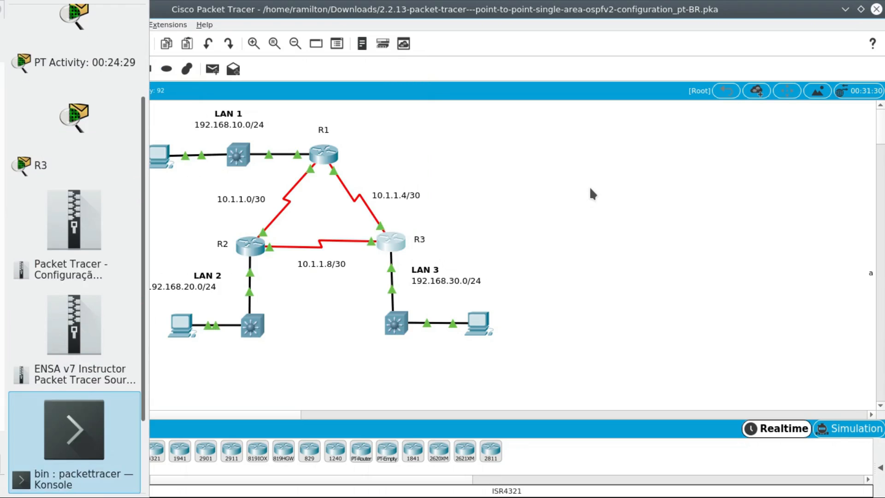
{"action": "key", "text": "alt+Tab"}
{"action": "key", "text": "alt+Tab"}
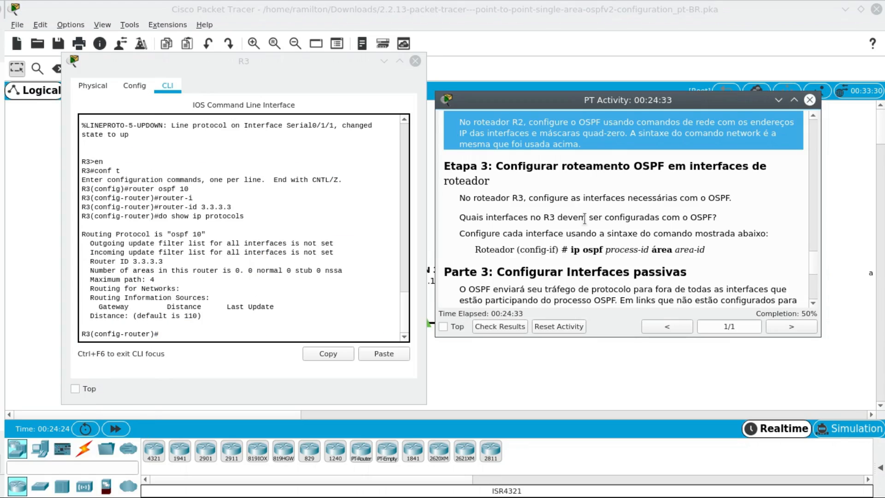
{"action": "scroll", "coordinate": [569, 267], "scroll_direction": "down", "scroll_amount": 1}
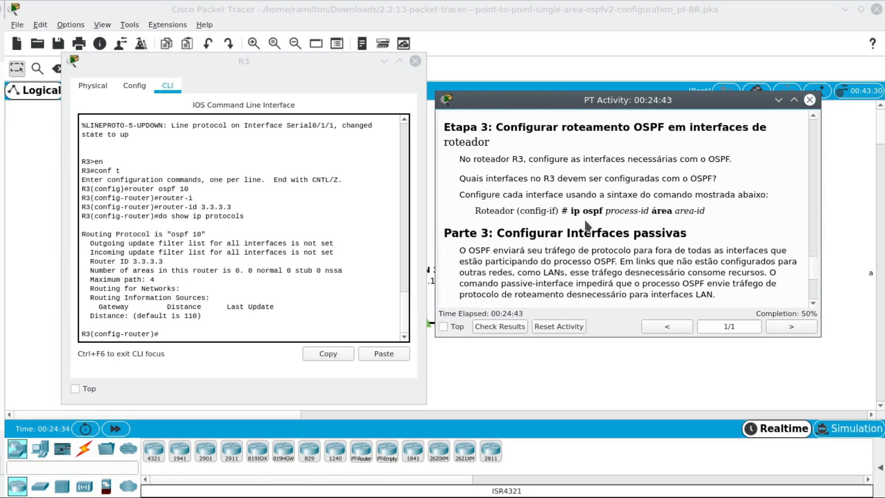
- Uncover R3 in the topology and look up its G0/0/0, S0/1/0 and S0/1/1 interfaces in the addressing table
{"action": "left_click_drag", "start_coordinate": [350, 65], "coordinate": [261, 112]}
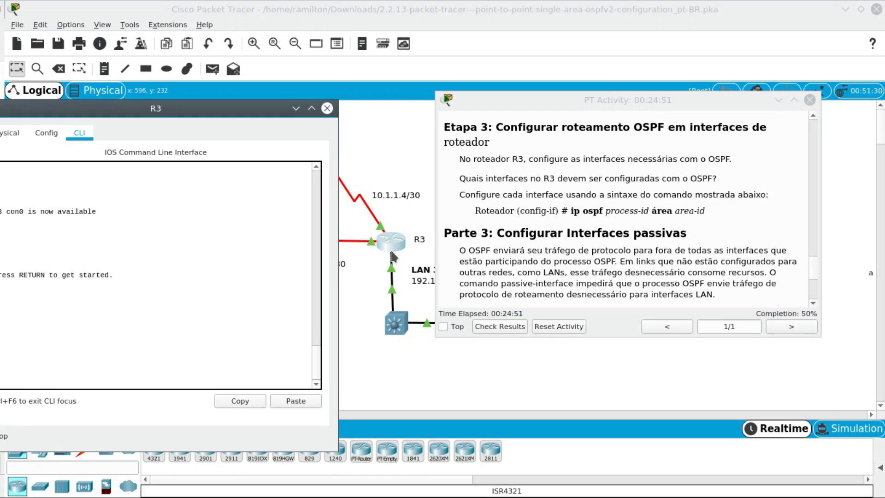
{"action": "scroll", "coordinate": [595, 239], "scroll_direction": "up", "scroll_amount": 15}
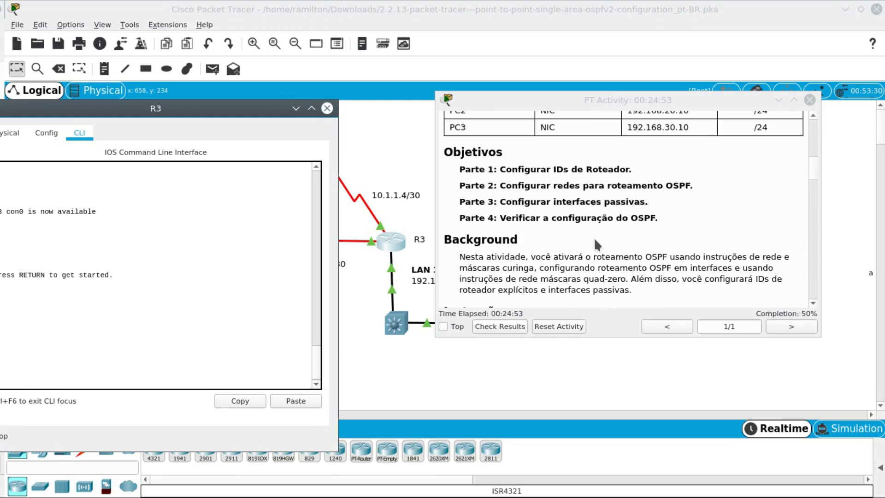
{"action": "scroll", "coordinate": [594, 237], "scroll_direction": "down", "scroll_amount": 4}
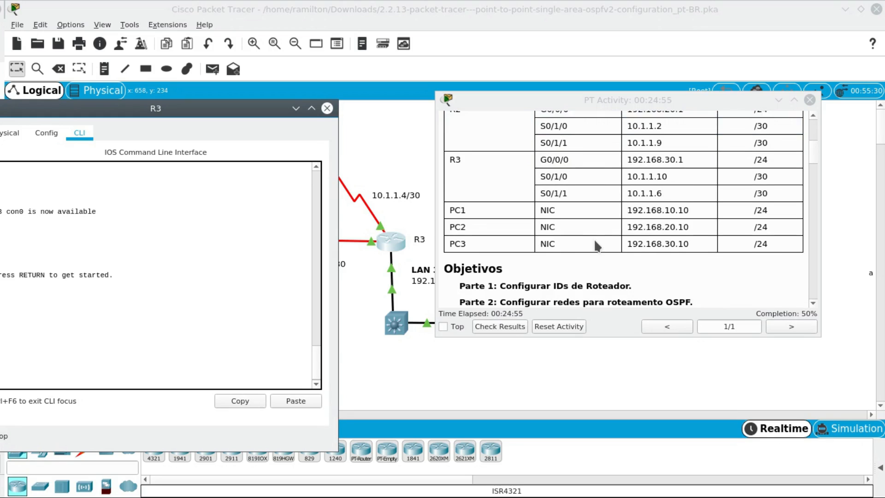
{"action": "scroll", "coordinate": [594, 239], "scroll_direction": "up", "scroll_amount": 2}
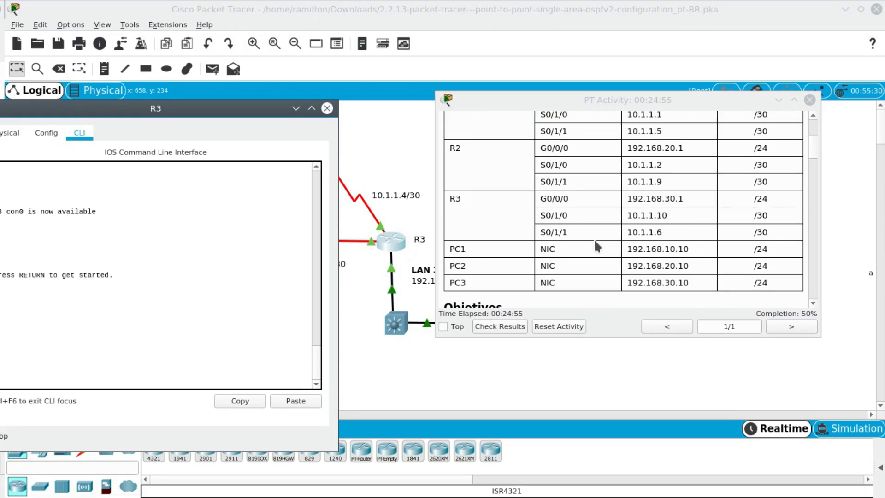
{"action": "left_click", "coordinate": [543, 199]}
{"action": "left_click_drag", "start_coordinate": [543, 199], "coordinate": [589, 200]}
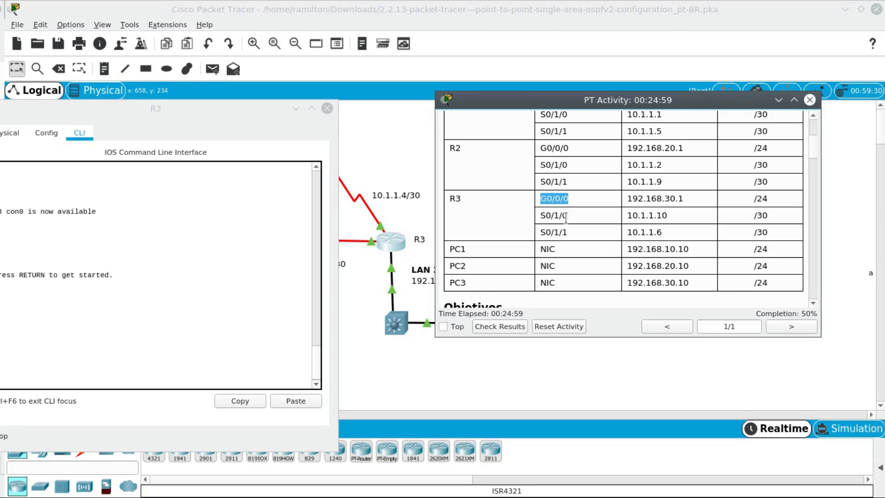
{"action": "left_click_drag", "start_coordinate": [542, 215], "coordinate": [571, 233]}
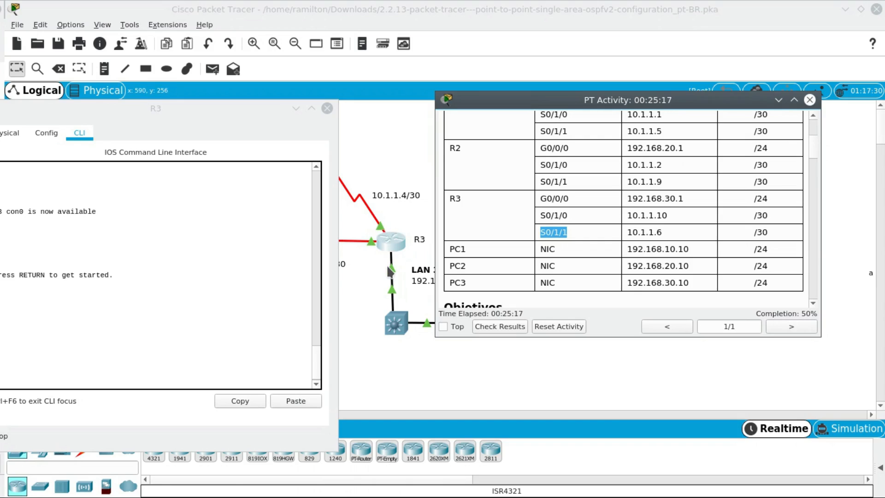
- Return to Etapa 3 of the instructions and read the ip ospf process-id area area-id interface syntax
{"action": "scroll", "coordinate": [588, 202], "scroll_direction": "down", "scroll_amount": 15}
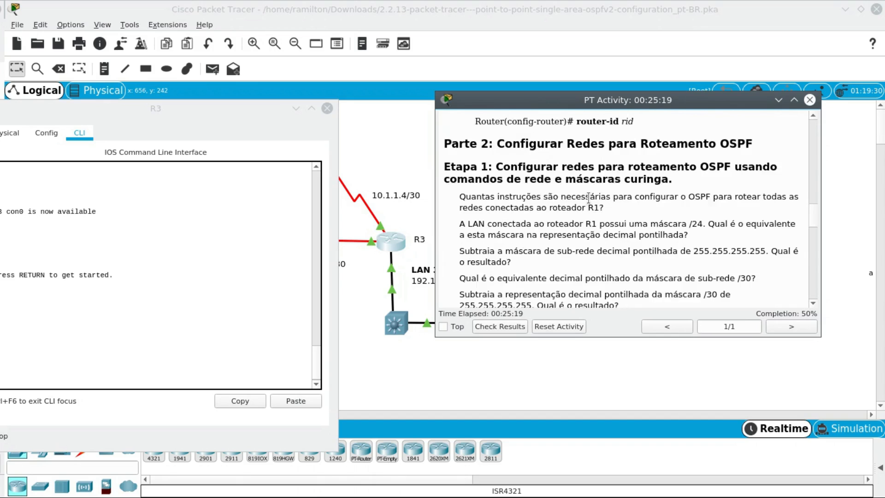
{"action": "scroll", "coordinate": [589, 198], "scroll_direction": "down", "scroll_amount": 1}
{"action": "scroll", "coordinate": [589, 199], "scroll_direction": "up", "scroll_amount": 2}
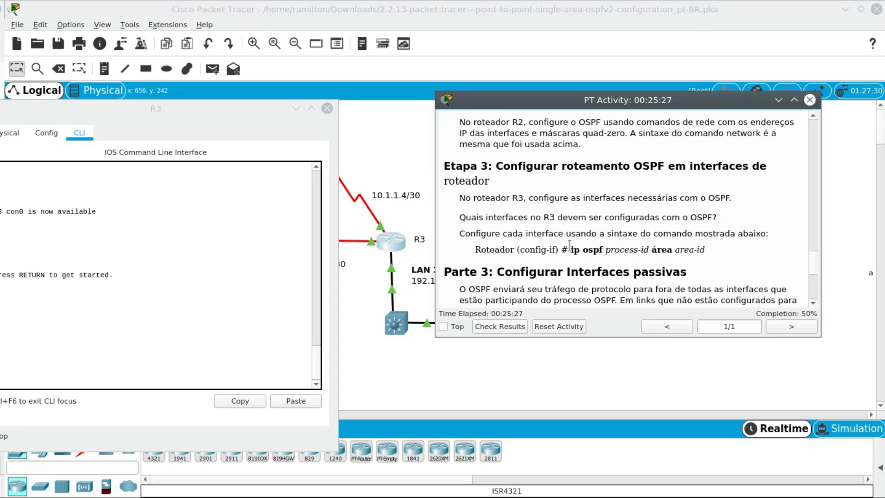
- Bring R3's CLI in front of the instructions, start the console session and enter global configuration mode
{"action": "left_click_drag", "start_coordinate": [571, 250], "coordinate": [701, 249]}
{"action": "left_click", "coordinate": [702, 252]}
{"action": "left_click_drag", "start_coordinate": [218, 109], "coordinate": [335, 73]}
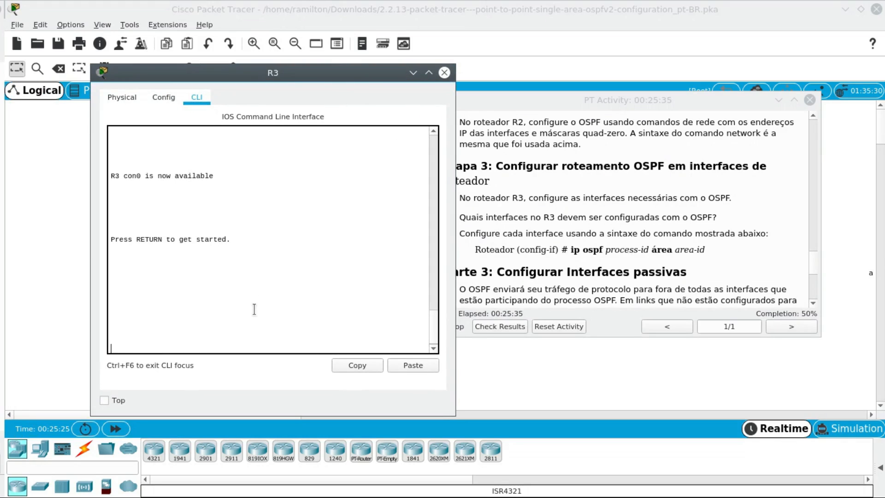
{"action": "key", "text": "Return"}
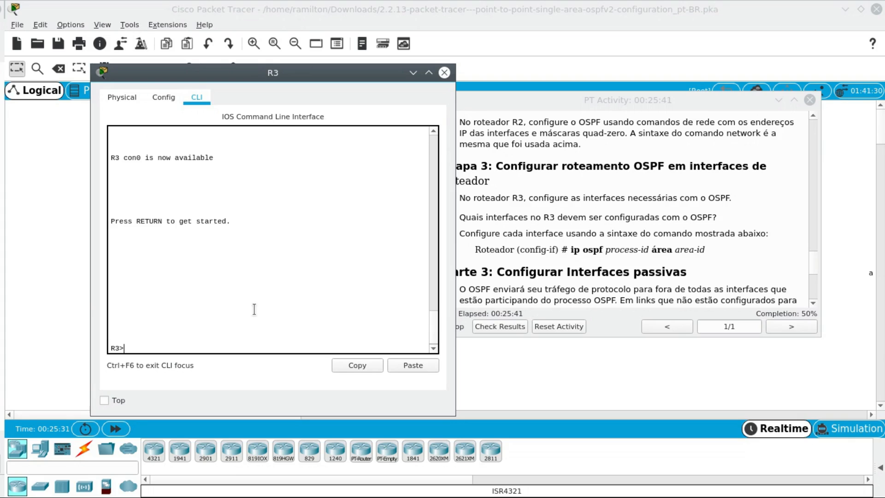
{"action": "type", "text": "en"}
{"action": "key", "text": "Return"}
{"action": "type", "text": "conf t"}
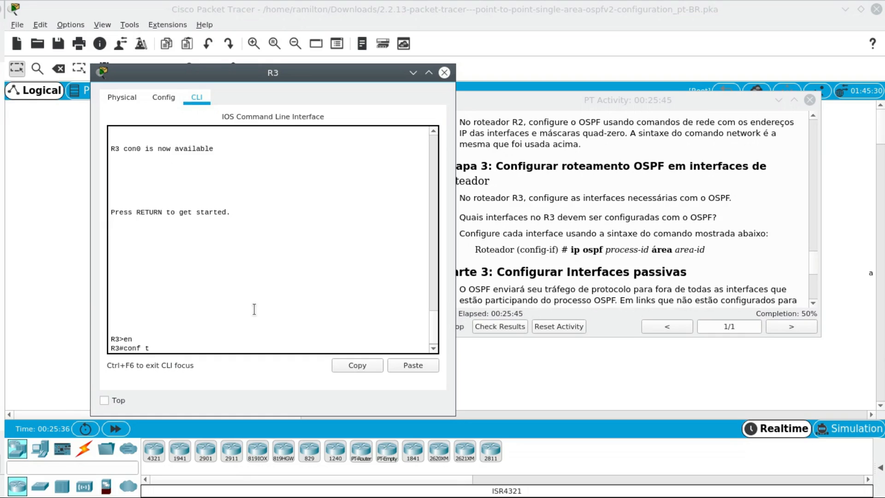
{"action": "key", "text": "Return"}
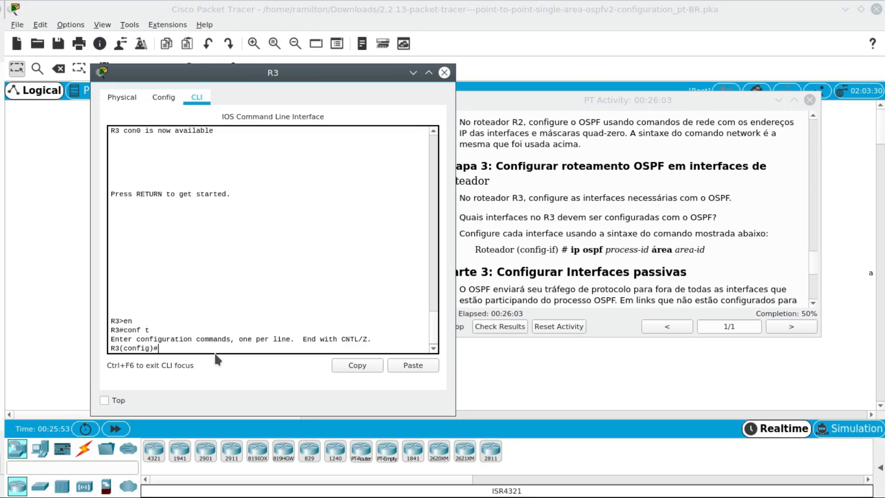
- Enable OSPF process 10 in area 0 on R3's interface G0/0/0
{"action": "type", "text": "inter"}
{"action": "key", "text": "Tab"}
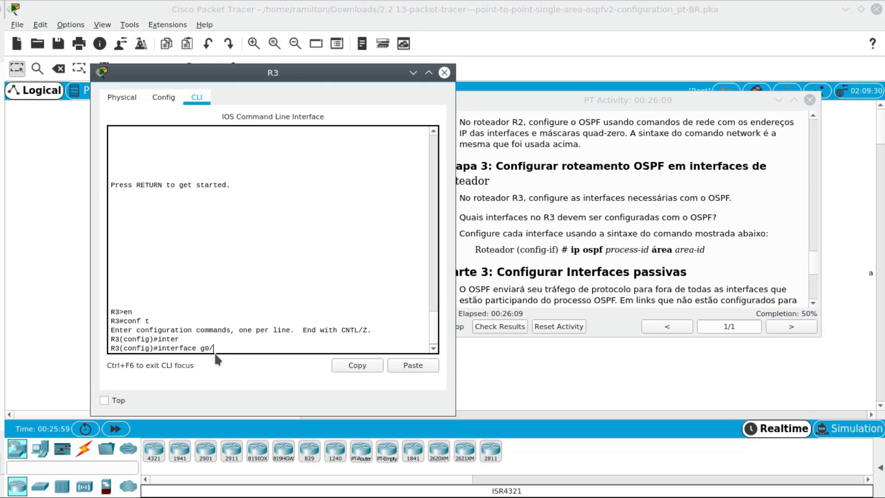
{"action": "type", "text": "g0/0/0"}
{"action": "key", "text": "Return"}
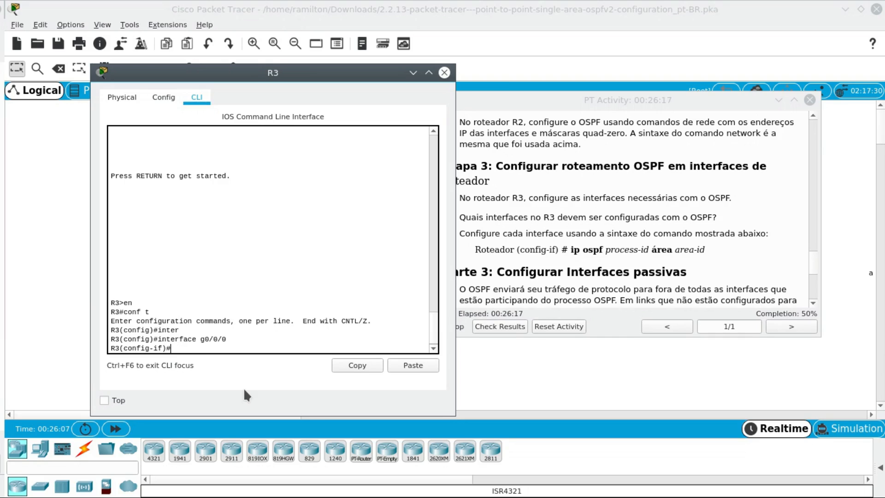
{"action": "type", "text": "ip ospf 10 area"}
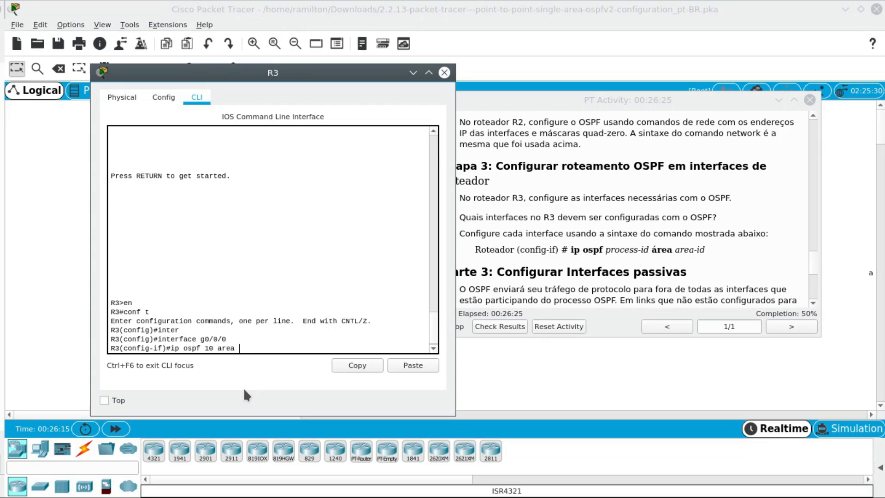
{"action": "type", "text": " 0"}
{"action": "key", "text": "Return"}
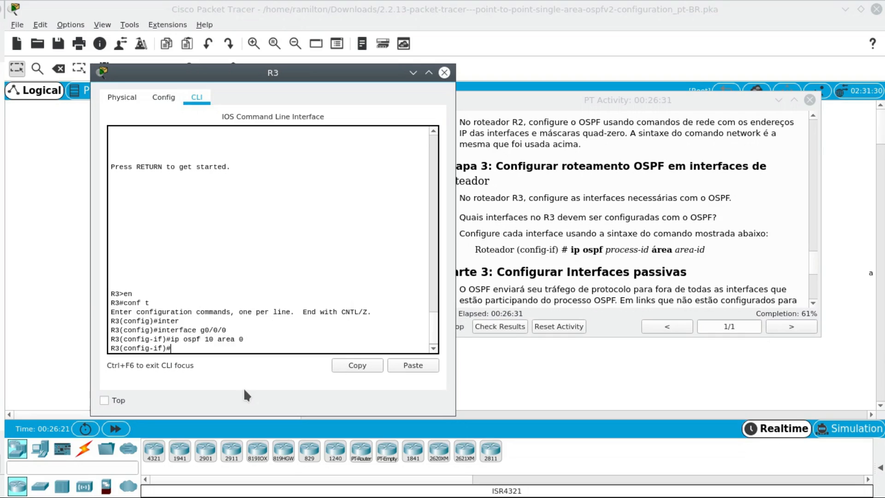
- Enable OSPF process 10 in area 0 on R3's interface S0/1/0
{"action": "type", "text": "inter"}
{"action": "key", "text": "Tab"}
{"action": "type", "text": "face "}
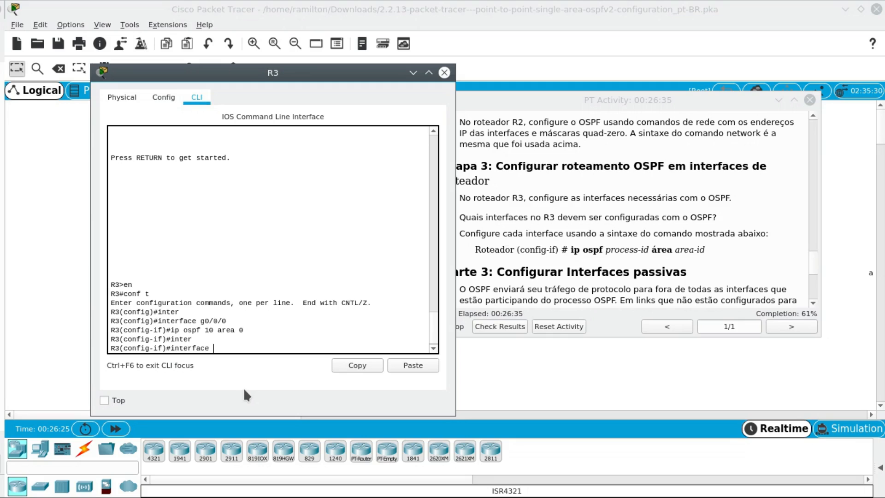
{"action": "type", "text": "ser"}
{"action": "key", "text": "BackSpace"}
{"action": "key", "text": "BackSpace"}
{"action": "type", "text": "0/1/0"}
{"action": "key", "text": "Return"}
{"action": "type", "text": "ip ospf"}
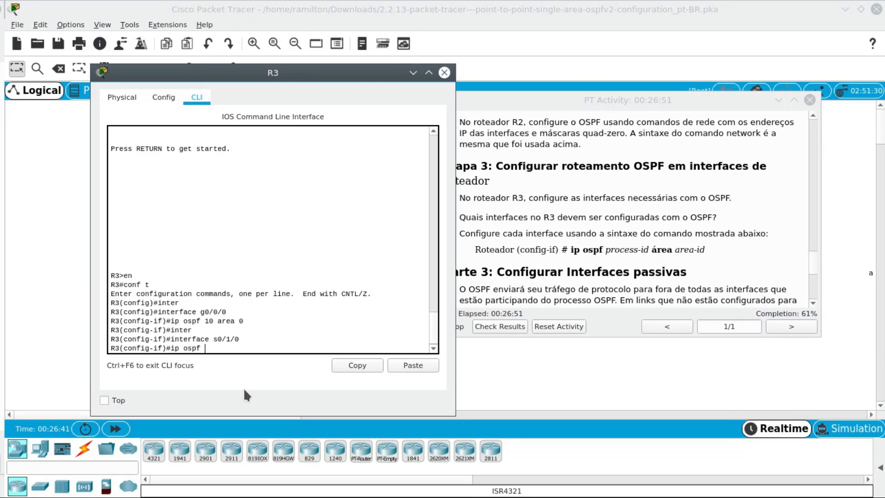
{"action": "type", "text": " 10 area 0"}
{"action": "key", "text": "Return"}
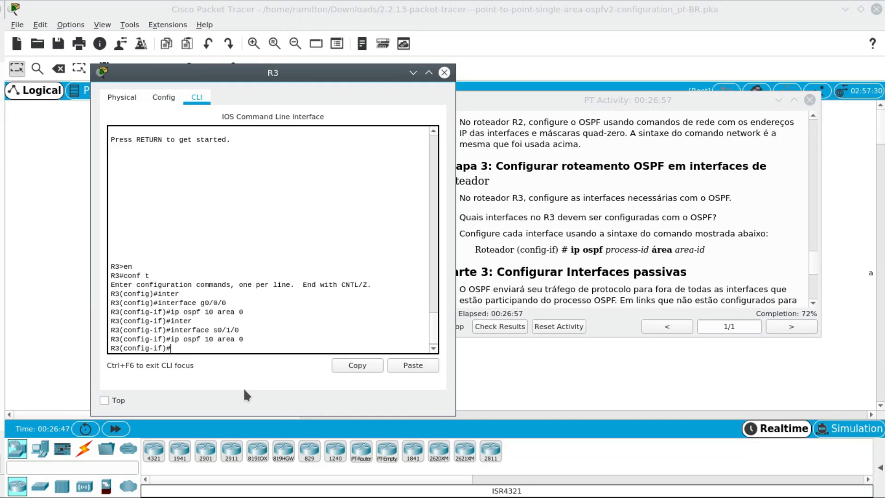
{"action": "type", "text": "interfac"}
{"action": "type", "text": "e"}
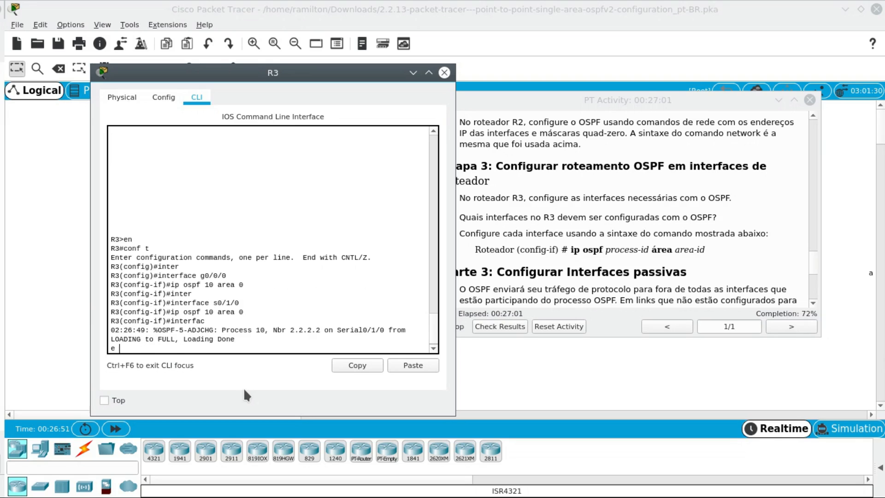
{"action": "key", "text": "BackSpace"}
{"action": "key", "text": "BackSpace"}
{"action": "key", "text": "BackSpace"}
{"action": "key", "text": "BackSpace"}
{"action": "key", "text": "BackSpace"}
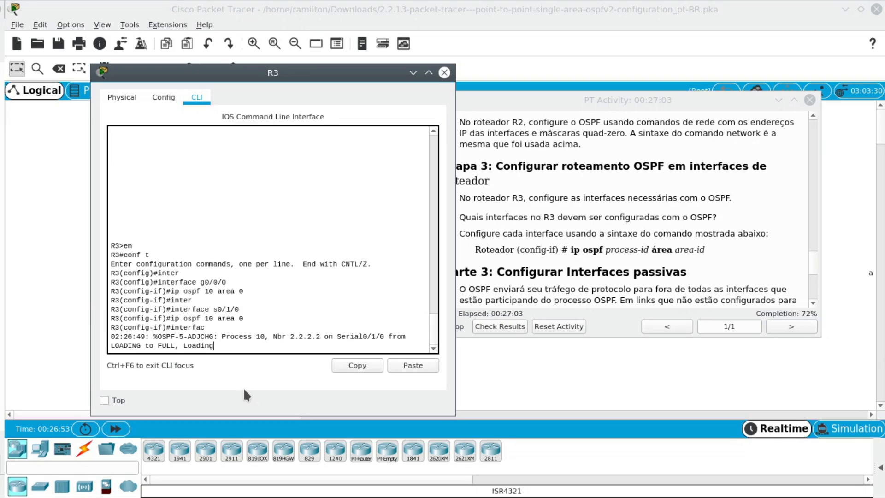
{"action": "key", "text": "Return"}
{"action": "key", "text": "Return"}
{"action": "key", "text": "Return"}
- Enable OSPF process 10 in area 0 on R3's interface S0/1/1
{"action": "type", "text": "interface"}
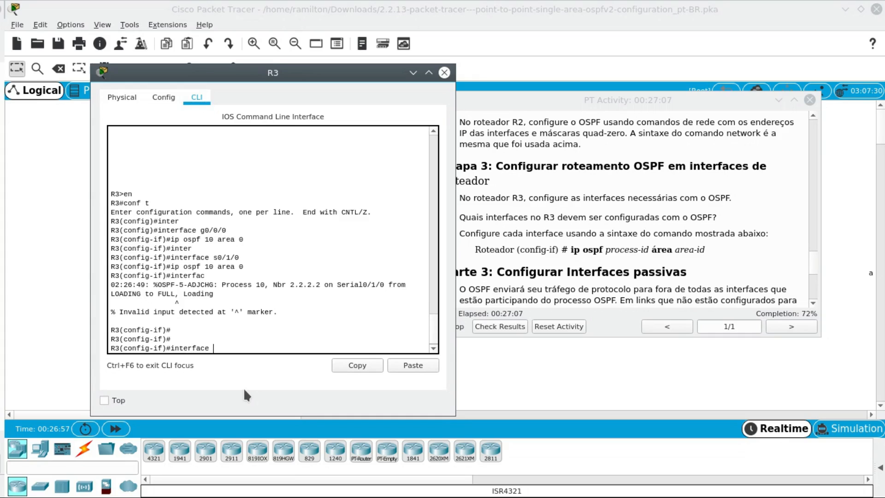
{"action": "type", "text": " s0/1/1"}
{"action": "key", "text": "Return"}
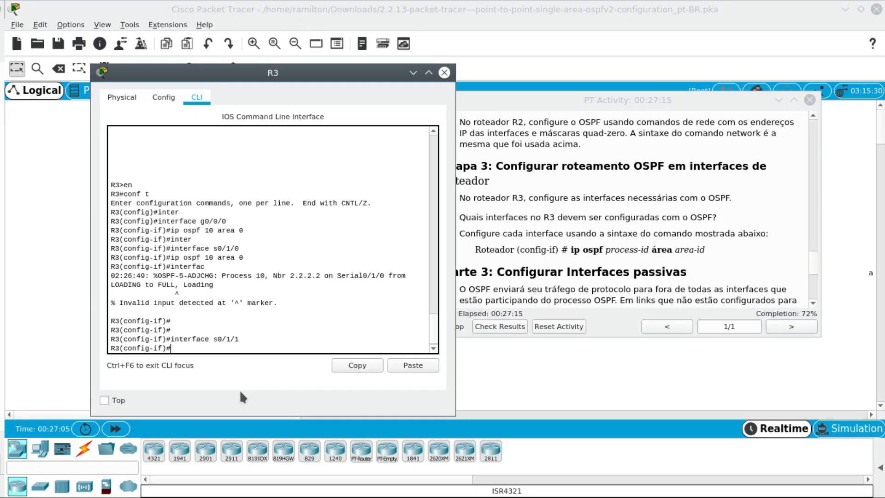
{"action": "type", "text": "ip ospf 10 area 0"}
{"action": "key", "text": "Return"}
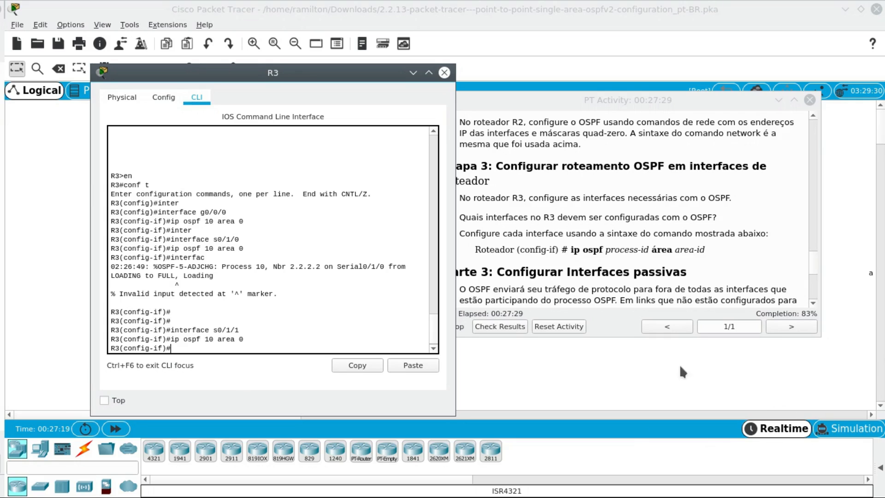
- Review Etapa 3, read the Parte 3 text on passive interfaces, and move R3's window aside to compare with the topology
{"action": "scroll", "coordinate": [665, 253], "scroll_direction": "down", "scroll_amount": 3}
{"action": "scroll", "coordinate": [665, 253], "scroll_direction": "down", "scroll_amount": 3}
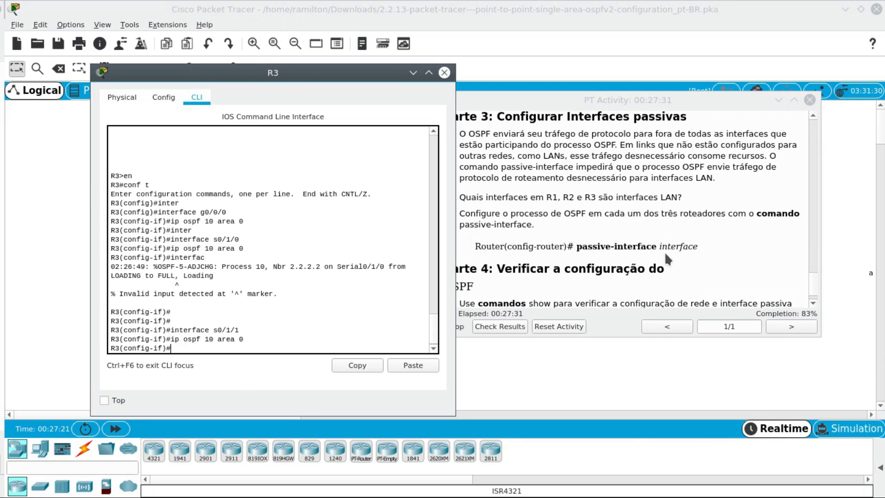
{"action": "scroll", "coordinate": [647, 212], "scroll_direction": "up", "scroll_amount": 5}
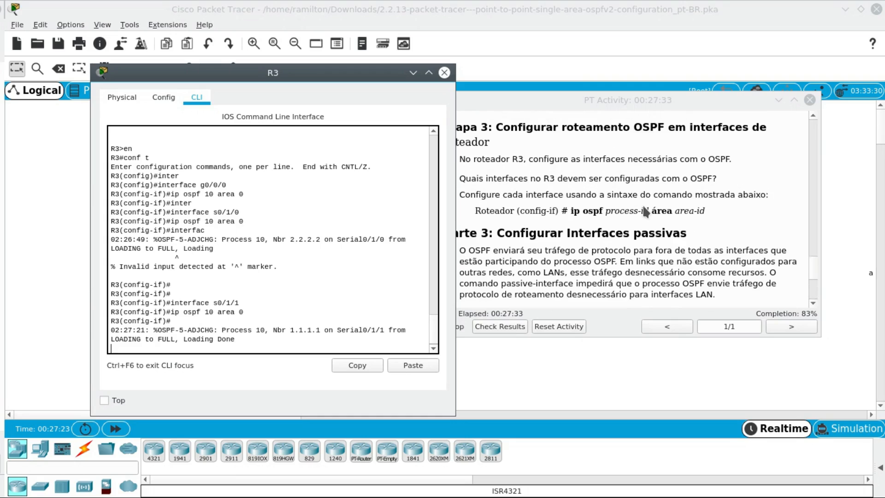
{"action": "left_click_drag", "start_coordinate": [375, 74], "coordinate": [302, 67]}
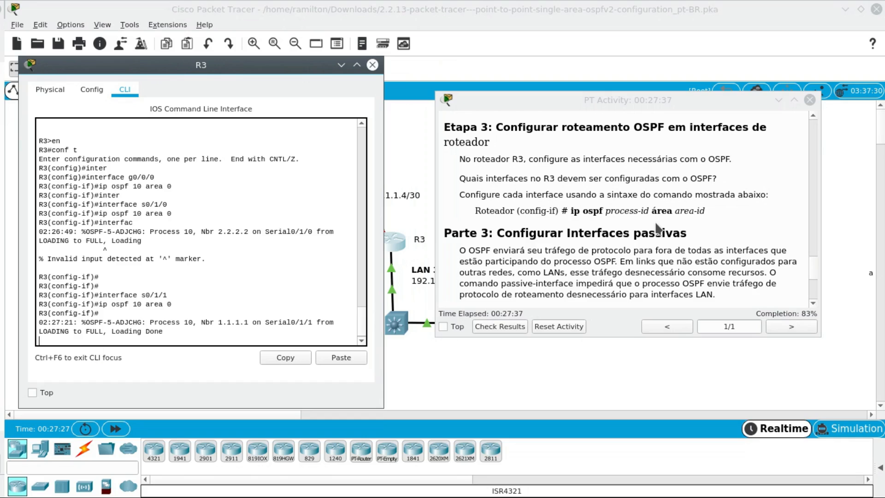
{"action": "left_click_drag", "start_coordinate": [475, 210], "coordinate": [731, 222]}
{"action": "scroll", "coordinate": [723, 220], "scroll_direction": "down", "scroll_amount": 1}
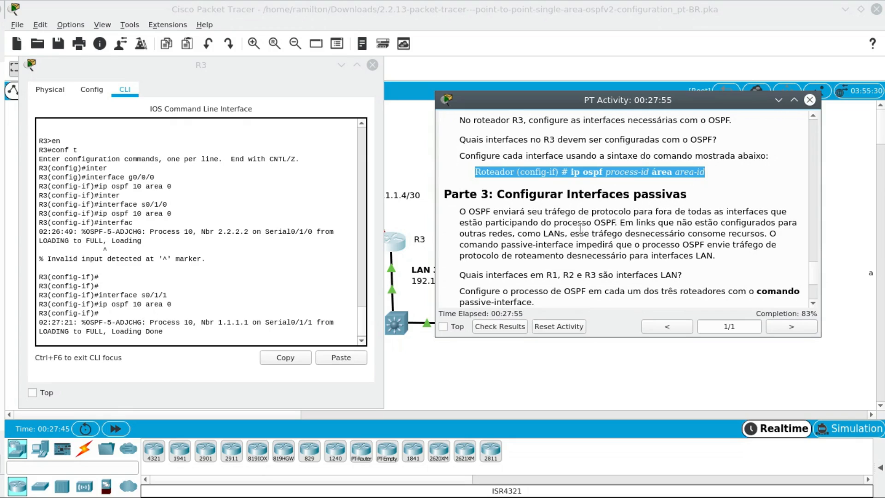
{"action": "left_click_drag", "start_coordinate": [618, 226], "coordinate": [475, 226]}
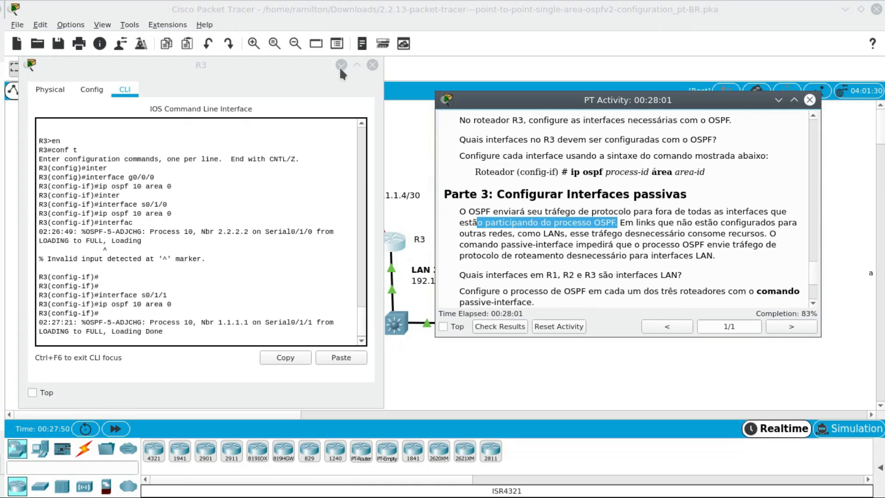
{"action": "left_click_drag", "start_coordinate": [322, 69], "coordinate": [324, 250]}
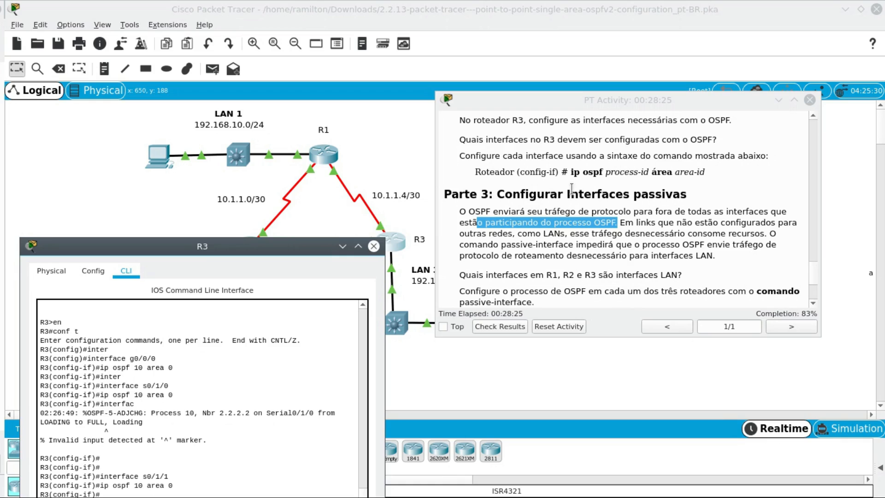
{"action": "left_click_drag", "start_coordinate": [567, 194], "coordinate": [688, 195]}
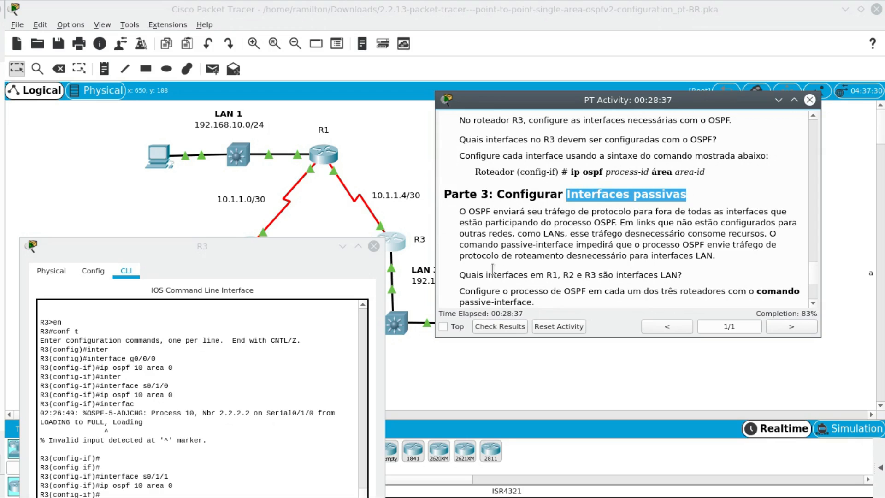
- Look up the LAN interfaces of R1, R2 and R3 in the addressing table and compare them with the topology
{"action": "scroll", "coordinate": [598, 221], "scroll_direction": "up", "scroll_amount": 10}
{"action": "scroll", "coordinate": [595, 215], "scroll_direction": "up", "scroll_amount": 3}
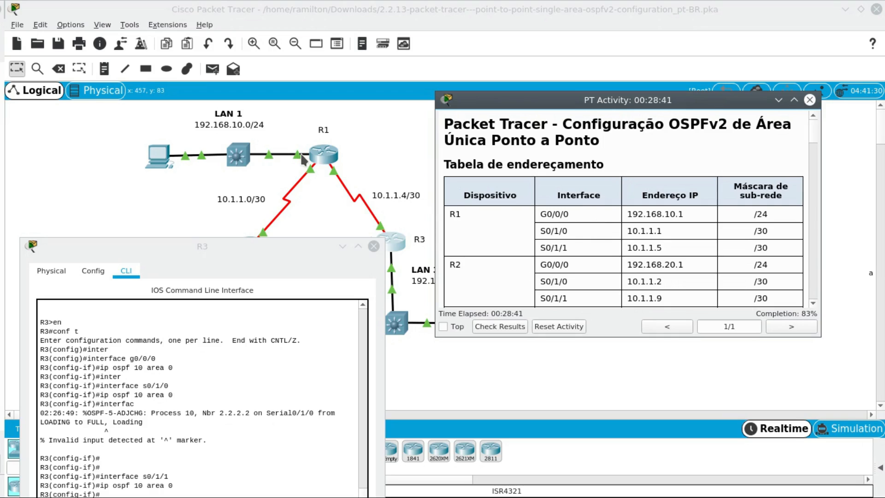
{"action": "left_click_drag", "start_coordinate": [533, 217], "coordinate": [574, 214]}
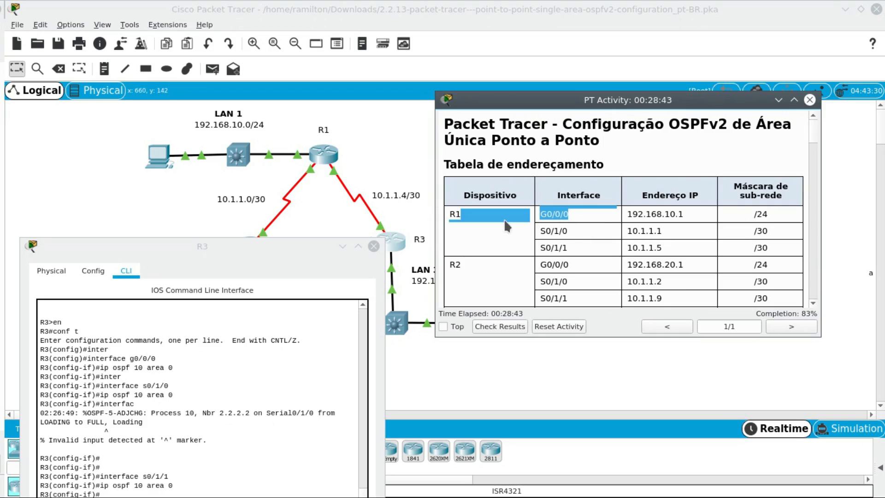
{"action": "scroll", "coordinate": [537, 269], "scroll_direction": "down", "scroll_amount": 3}
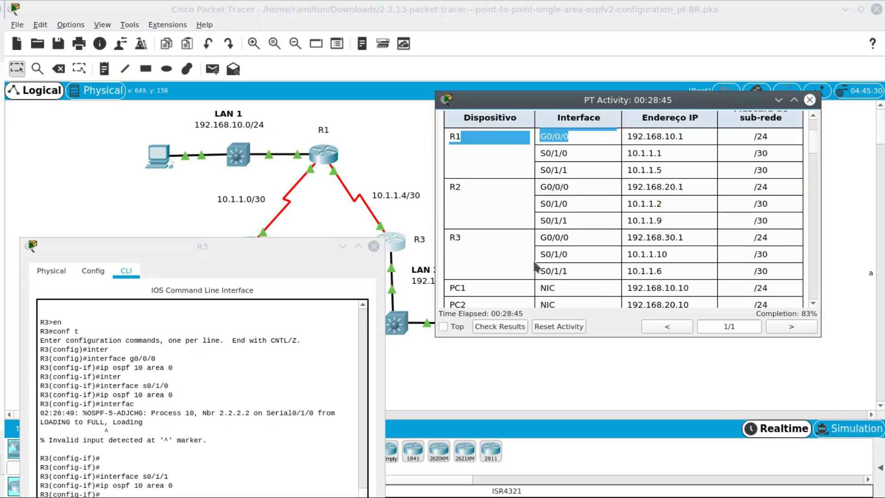
{"action": "left_click_drag", "start_coordinate": [273, 244], "coordinate": [244, 302]}
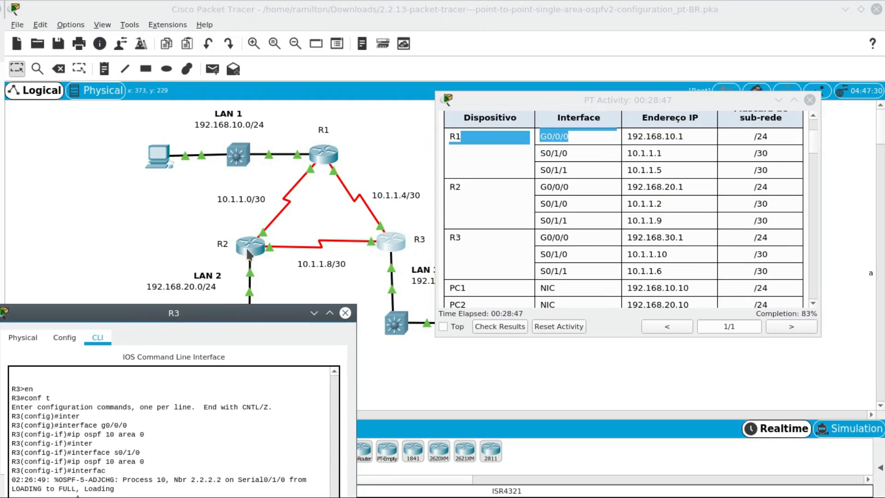
{"action": "left_click_drag", "start_coordinate": [542, 236], "coordinate": [570, 237]}
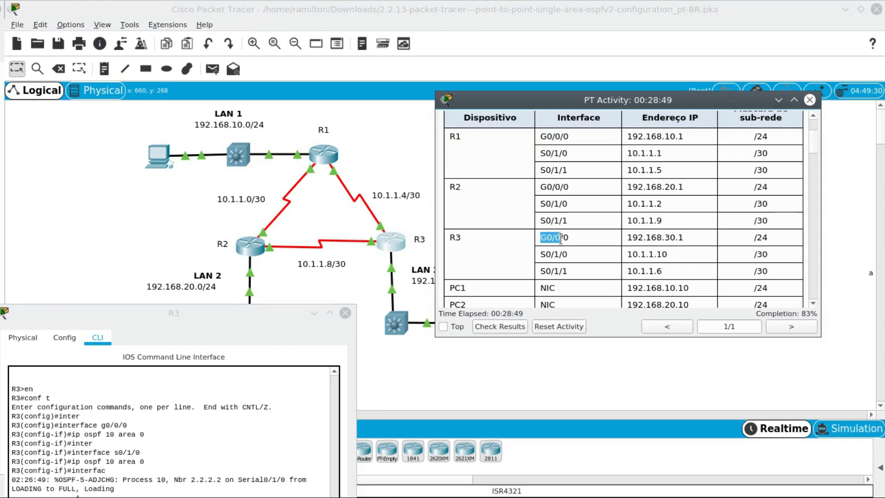
{"action": "left_click_drag", "start_coordinate": [541, 187], "coordinate": [569, 188]}
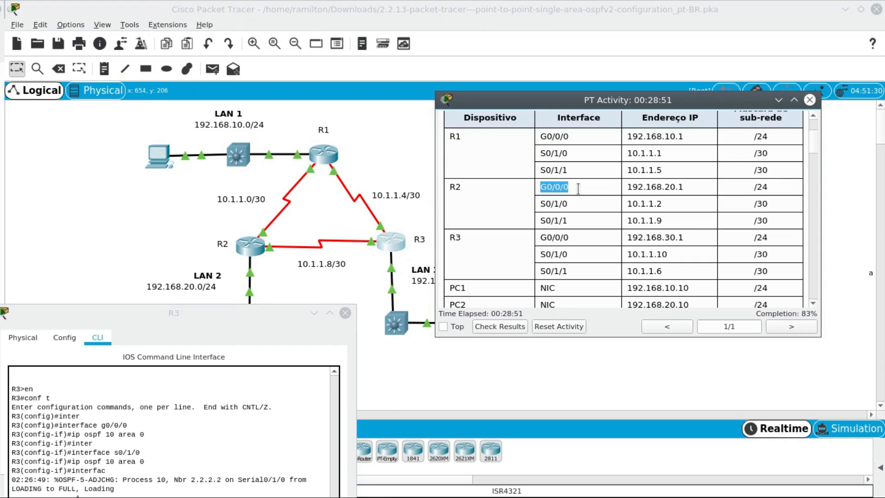
{"action": "left_click_drag", "start_coordinate": [540, 237], "coordinate": [576, 241]}
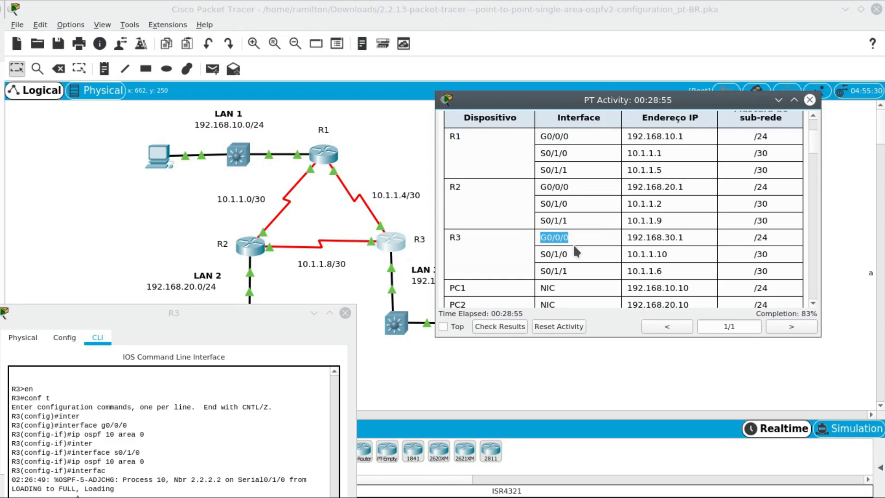
- Place R3's CLI beside the instructions, read the passive-interface command syntax in Parte 3, and return focus to the CLI
{"action": "left_click_drag", "start_coordinate": [262, 311], "coordinate": [340, 117]}
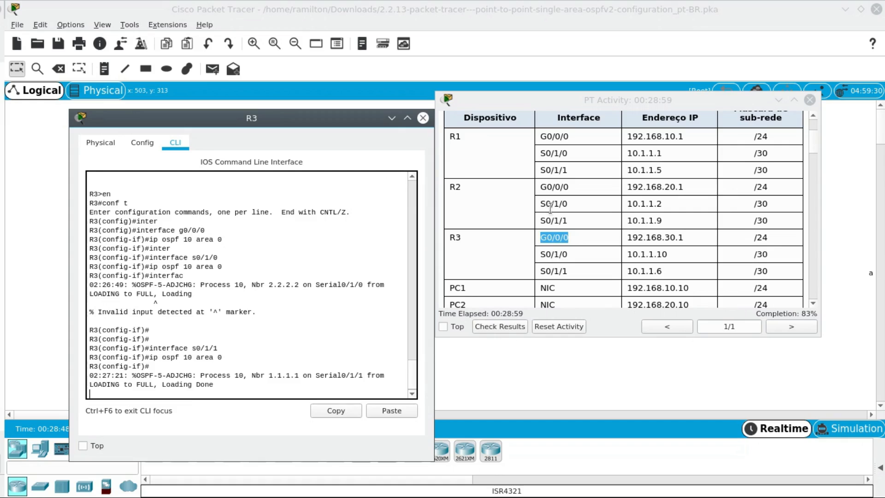
{"action": "scroll", "coordinate": [615, 243], "scroll_direction": "down", "scroll_amount": 15}
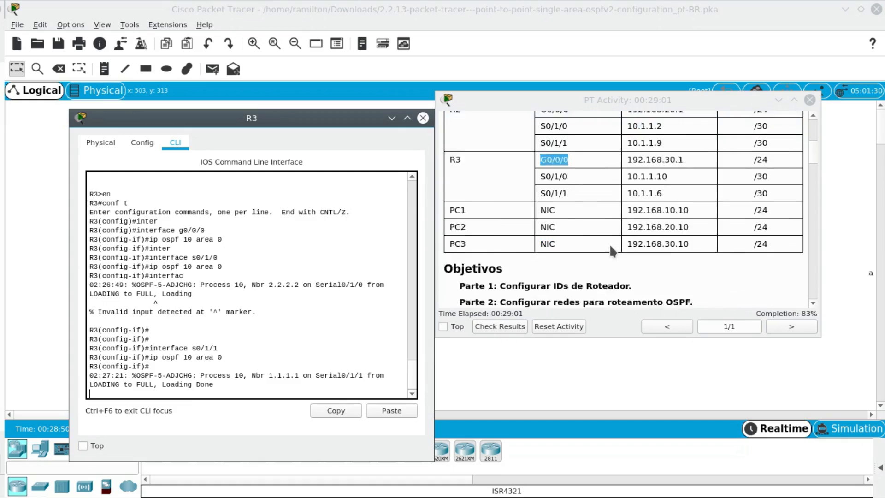
{"action": "scroll", "coordinate": [612, 250], "scroll_direction": "up", "scroll_amount": 3}
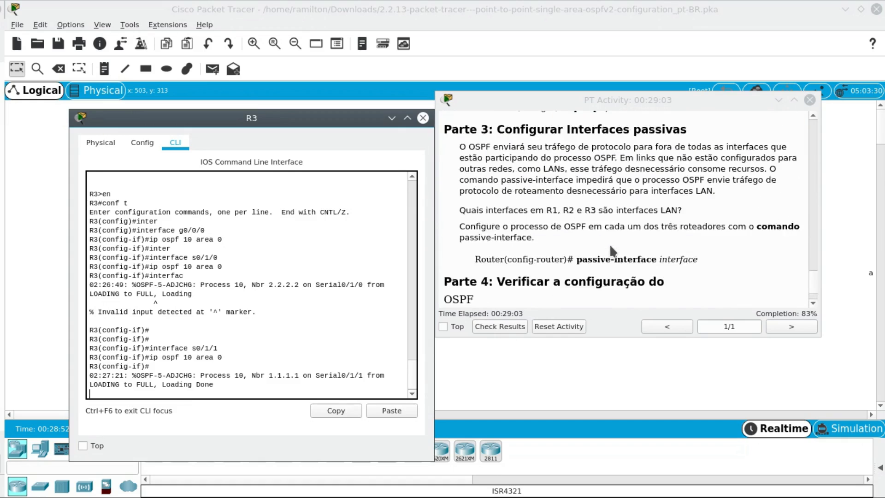
{"action": "scroll", "coordinate": [612, 250], "scroll_direction": "down", "scroll_amount": 1}
{"action": "scroll", "coordinate": [609, 245], "scroll_direction": "down", "scroll_amount": 1}
{"action": "left_click_drag", "start_coordinate": [576, 261], "coordinate": [698, 258]}
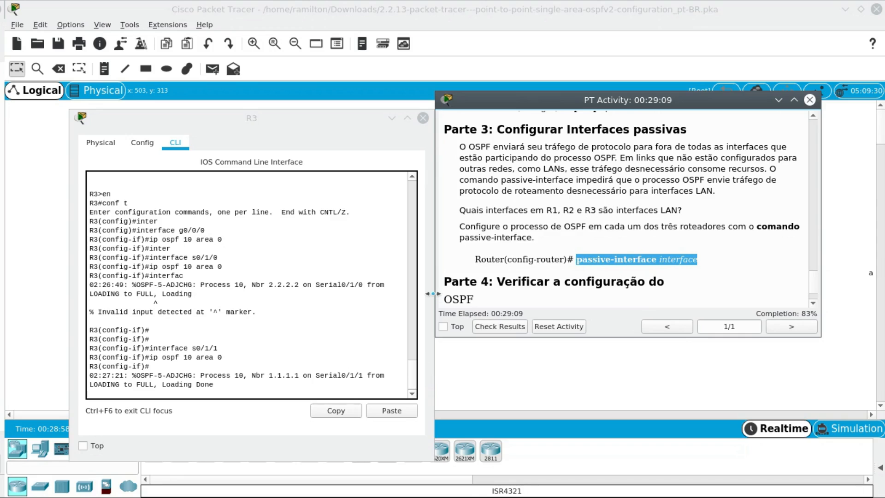
{"action": "left_click", "coordinate": [351, 382]}
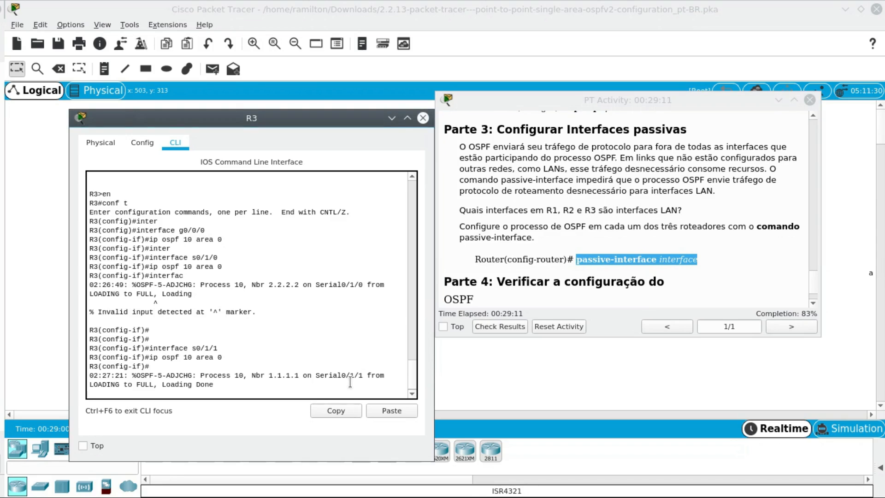
- Leave interface configuration on R3 and enter router configuration for OSPF process 10
{"action": "key", "text": "Return"}
{"action": "key", "text": "Return"}
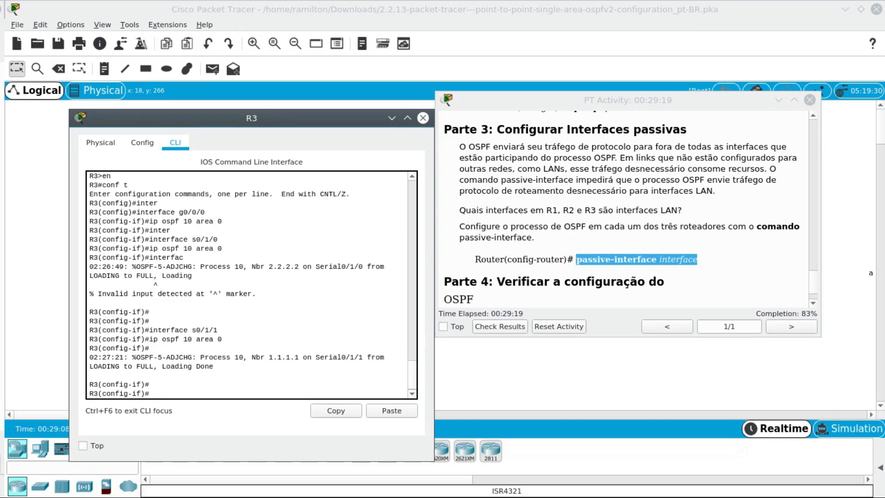
{"action": "type", "text": "exit"}
{"action": "key", "text": "Return"}
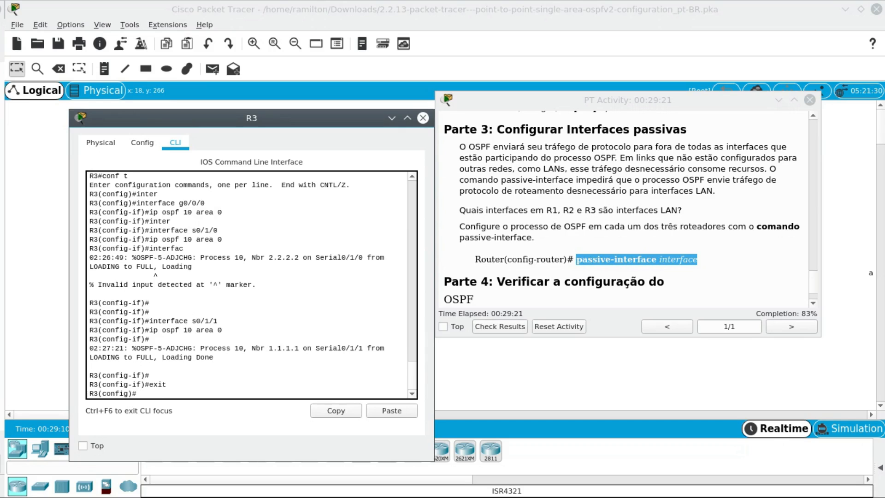
{"action": "type", "text": "router"}
{"action": "type", "text": " osf"}
{"action": "type", "text": "pf"}
{"action": "type", "text": " 10"}
{"action": "key", "text": "Return"}
- Make R3's LAN interface g0/0/0 passive in OSPF process 10 and close R3's window
{"action": "type", "text": "pass"}
{"action": "key", "text": "Tab"}
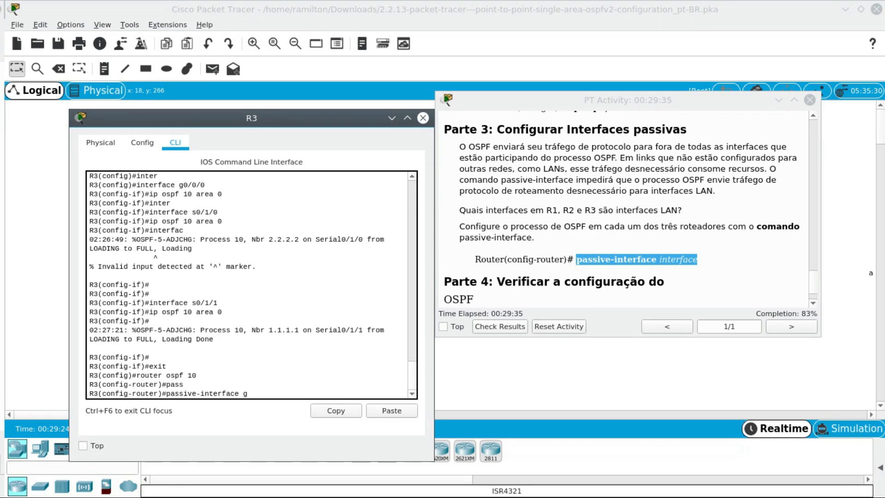
{"action": "type", "text": "g0/0/0"}
{"action": "key", "text": "Return"}
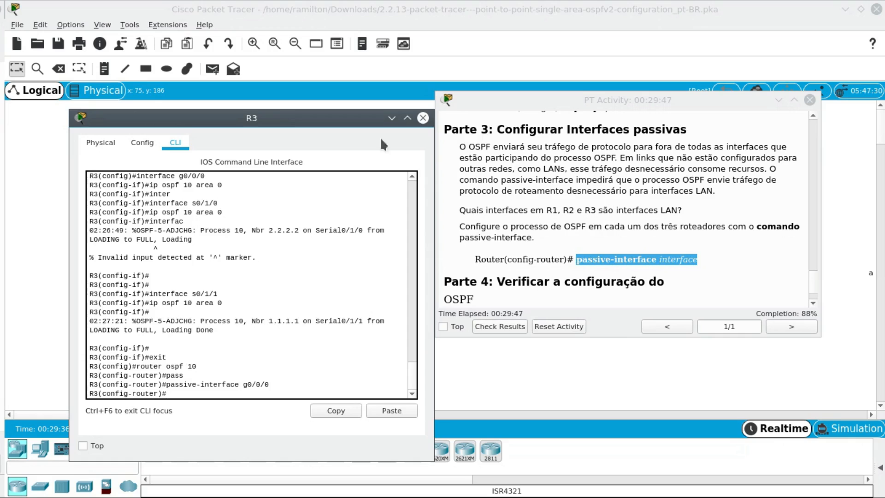
{"action": "left_click", "coordinate": [423, 118]}
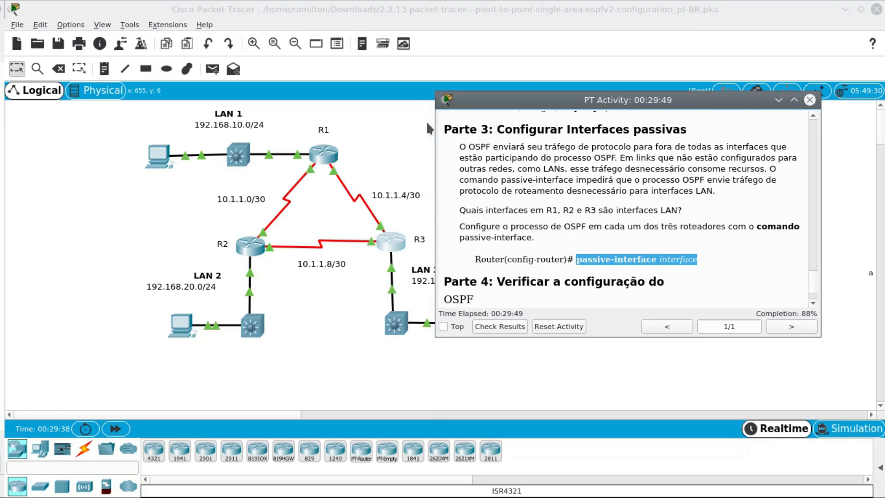
- Open R1's CLI, exit to global configuration and enter router configuration for OSPF process 10
{"action": "left_click", "coordinate": [328, 155]}
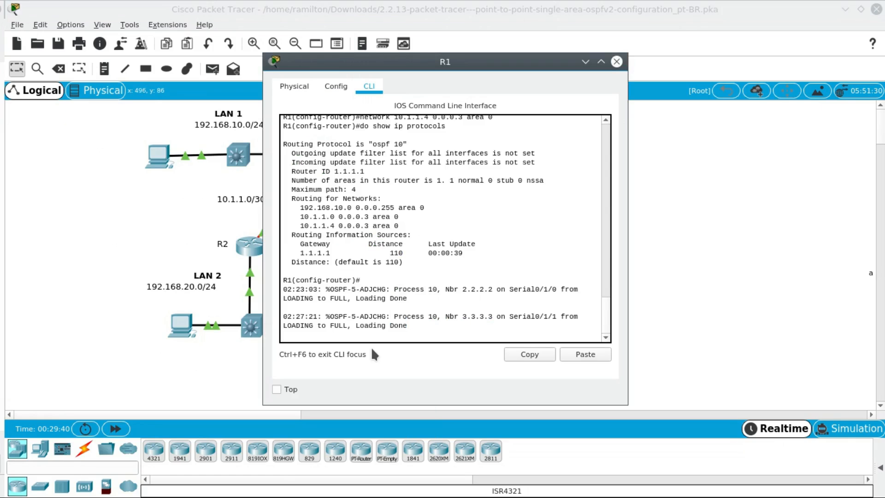
{"action": "key", "text": "Return"}
{"action": "key", "text": "Return"}
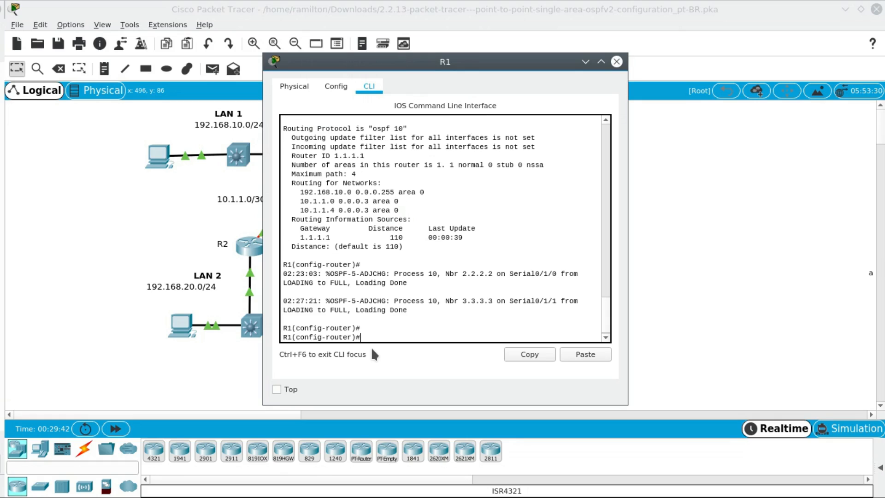
{"action": "type", "text": "ei"}
{"action": "key", "text": "BackSpace"}
{"action": "type", "text": "xit"}
{"action": "key", "text": "Return"}
{"action": "type", "text": "router osp"}
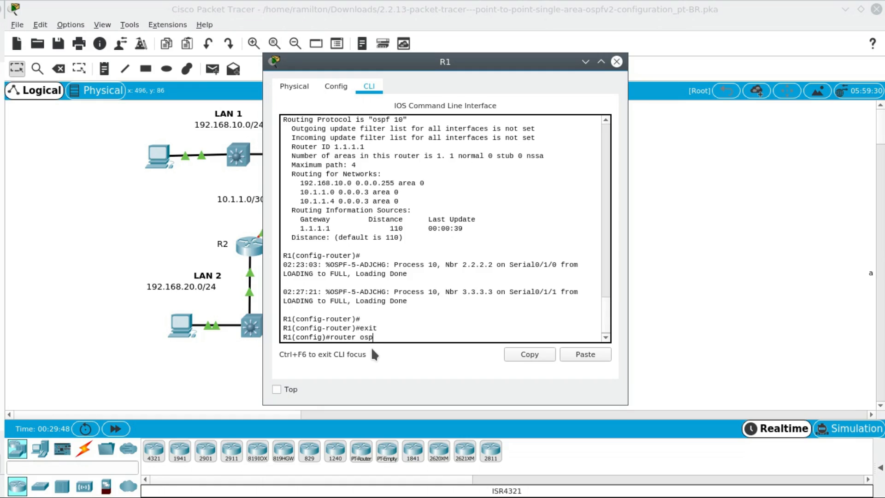
{"action": "type", "text": "f 10"}
{"action": "key", "text": "Return"}
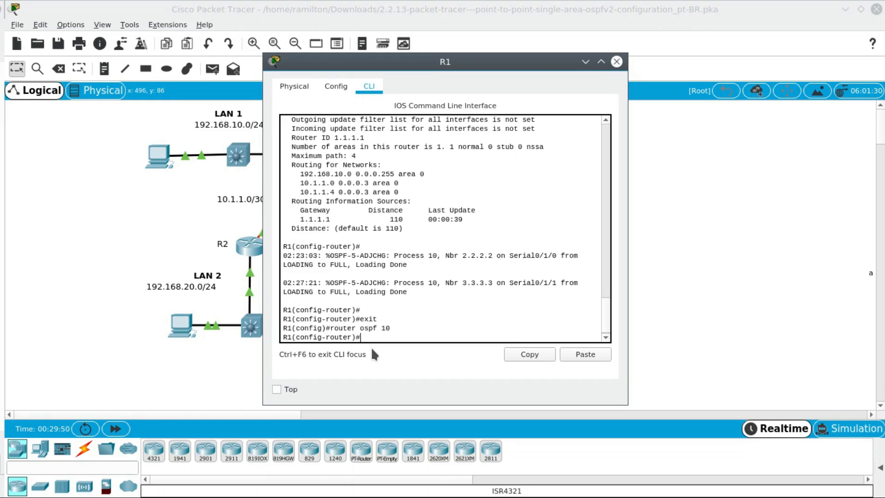
- Make R1's LAN interface g0/0/0 passive in OSPF process 10 and close R1's window
{"action": "type", "text": "passi"}
{"action": "key", "text": "Tab"}
{"action": "type", "text": "g"}
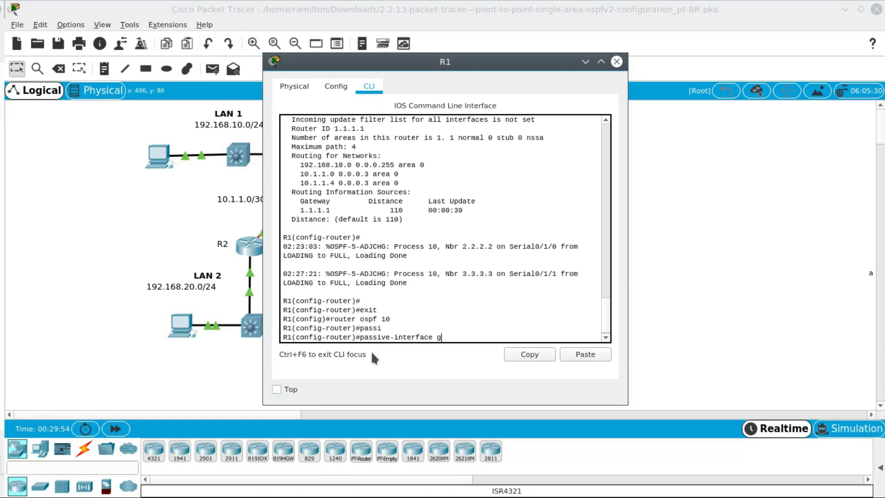
{"action": "type", "text": "0/0/0"}
{"action": "key", "text": "Return"}
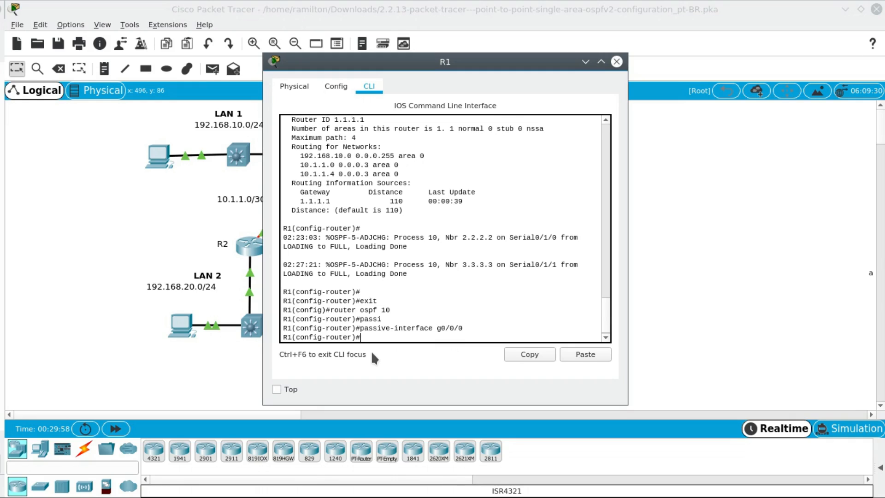
{"action": "left_click", "coordinate": [617, 63]}
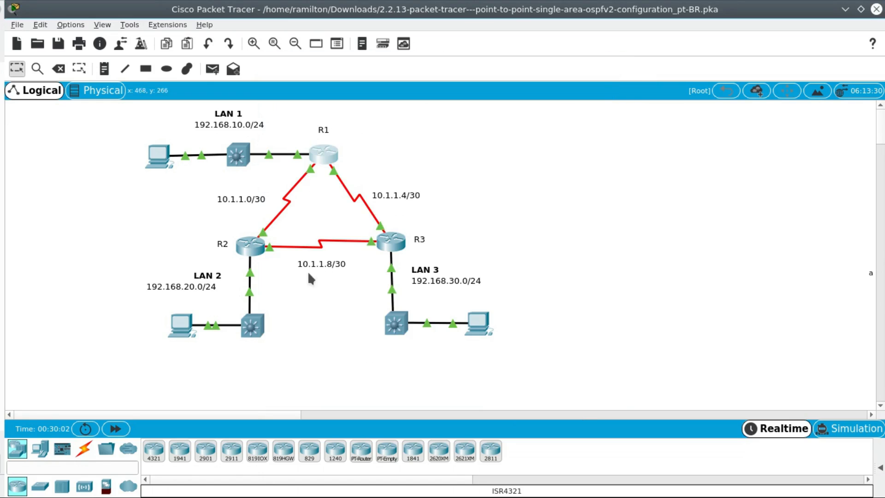
- Open R2's CLI, exit to global configuration and enter router configuration for OSPF process 10
{"action": "left_click", "coordinate": [252, 249]}
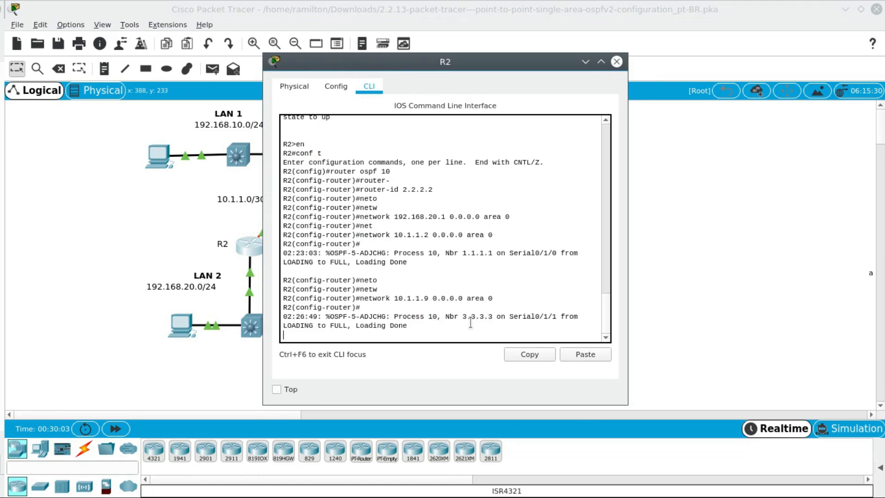
{"action": "scroll", "coordinate": [471, 322], "scroll_direction": "down", "scroll_amount": 1}
{"action": "key", "text": "Return"}
{"action": "type", "text": "exit"}
{"action": "key", "text": "Return"}
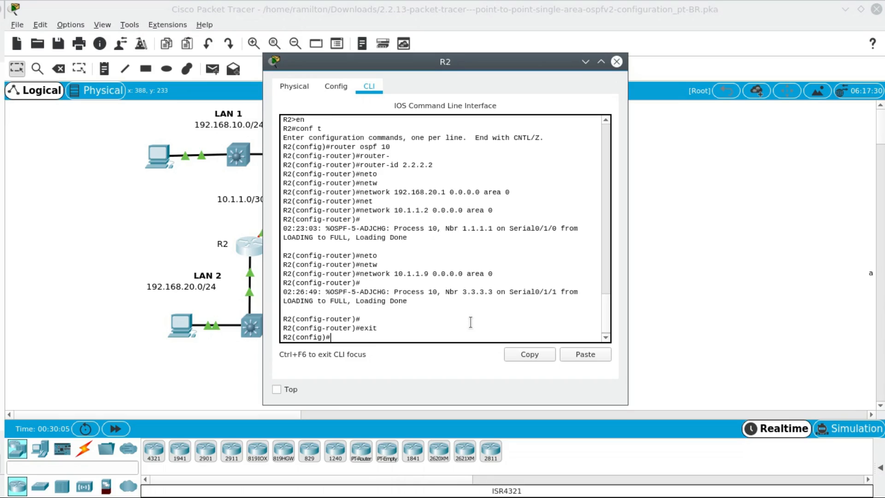
{"action": "type", "text": "router ospf 10"}
{"action": "key", "text": "Return"}
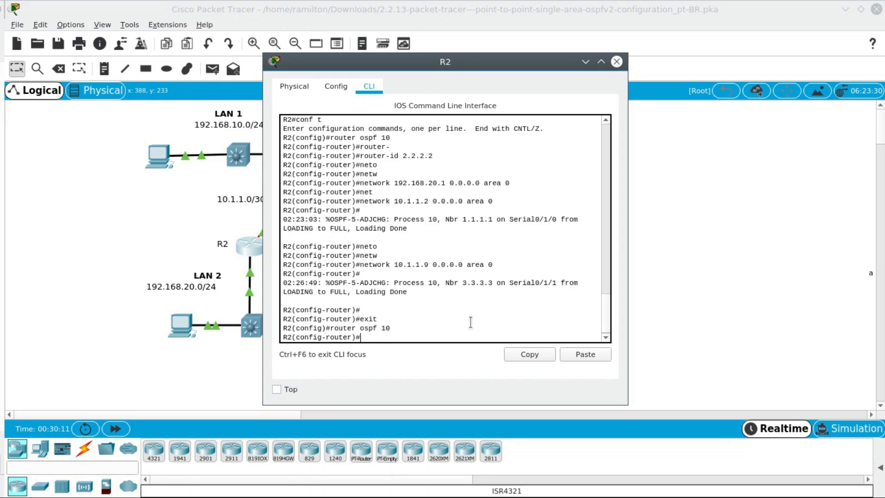
- Make R2's LAN interface g0/0/0 passive in OSPF process 10, then uncover the topology
{"action": "type", "text": "pass"}
{"action": "key", "text": "Tab"}
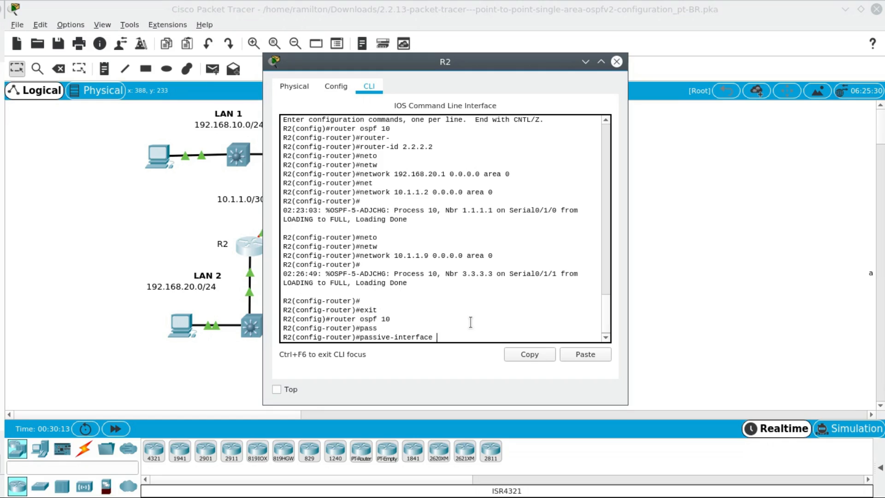
{"action": "type", "text": "g0/0/0"}
{"action": "key", "text": "Return"}
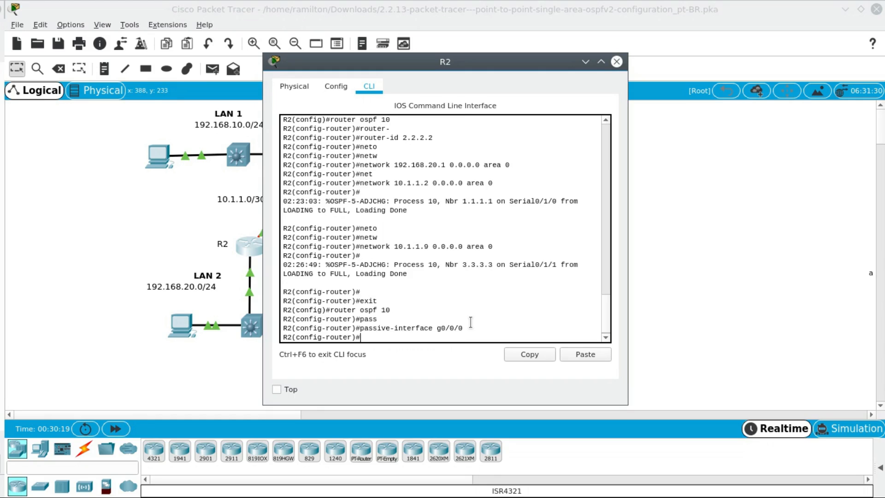
{"action": "left_click_drag", "start_coordinate": [481, 66], "coordinate": [262, 63]}
{"action": "left_click", "coordinate": [627, 192]}
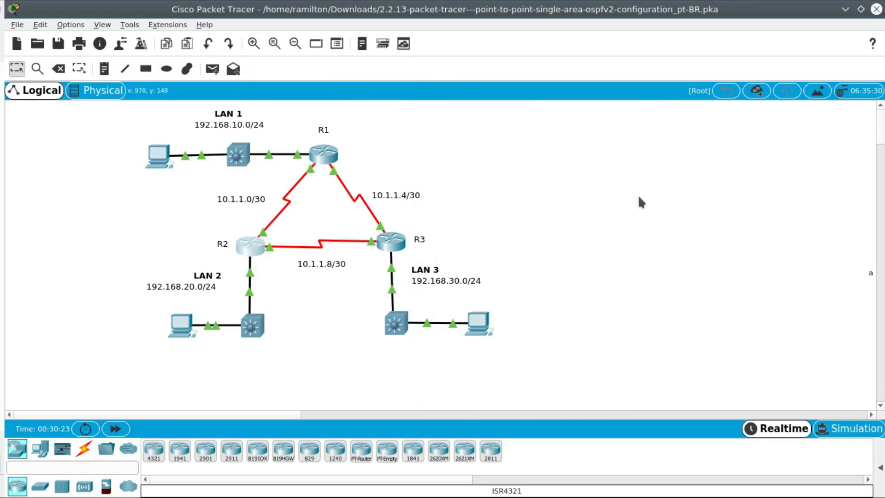
- Read the Parte 4 instruction on verifying the OSPF network and passive interface configuration with show commands
{"action": "key", "text": "alt+Tab"}
{"action": "key", "text": "alt+Tab"}
{"action": "scroll", "coordinate": [675, 260], "scroll_direction": "down", "scroll_amount": 2}
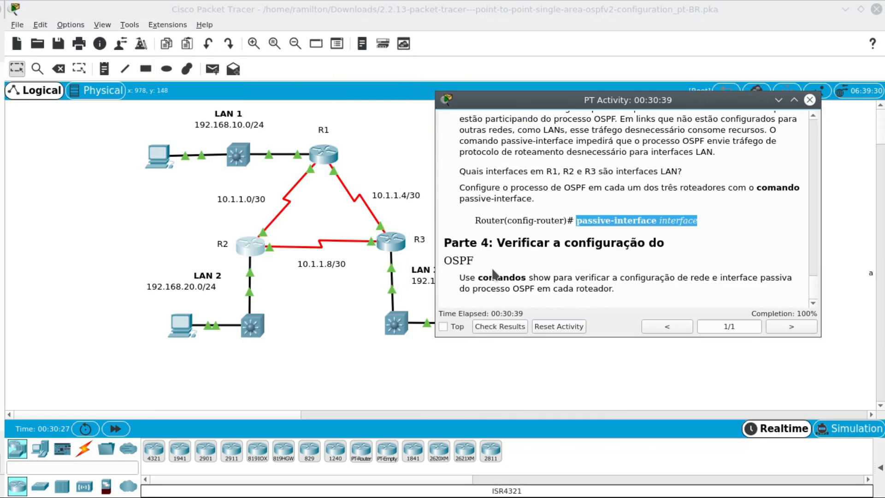
{"action": "left_click_drag", "start_coordinate": [459, 277], "coordinate": [609, 289]}
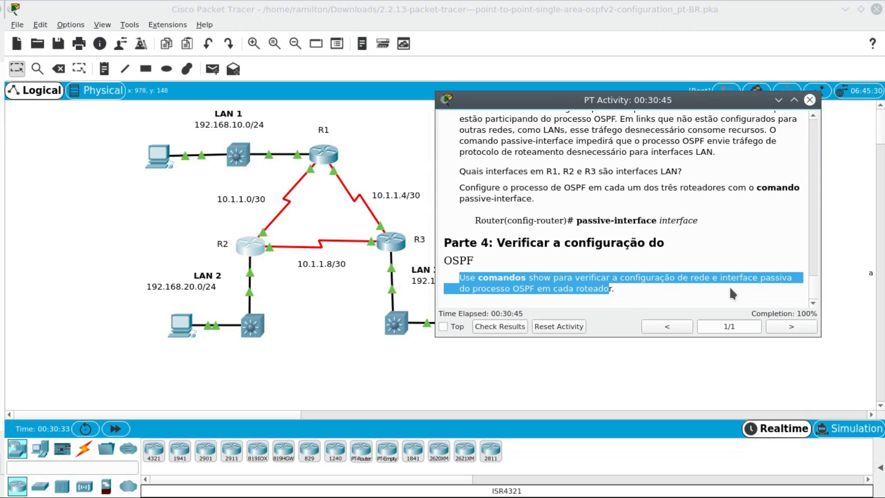
{"action": "left_click", "coordinate": [526, 283]}
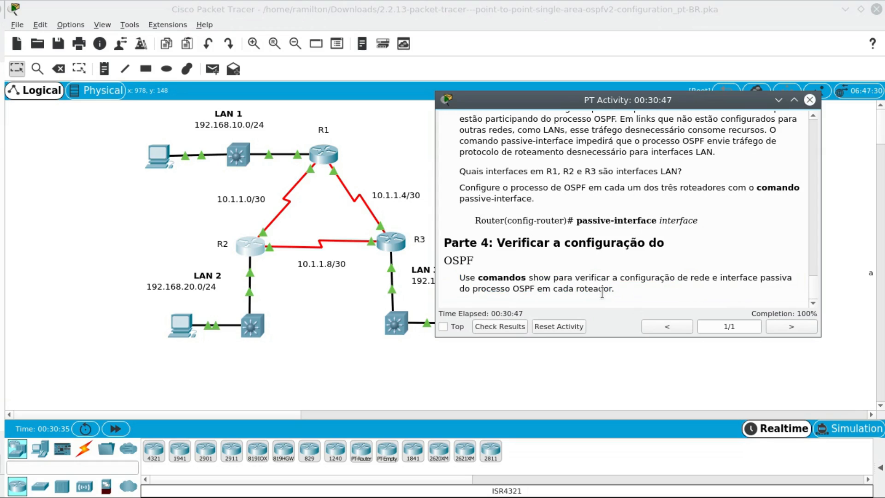
{"action": "left_click", "coordinate": [690, 271]}
- Return to R2's CLI and run show ip protocols from router configuration mode
{"action": "key", "text": "alt+Tab"}
{"action": "left_click", "coordinate": [249, 254]}
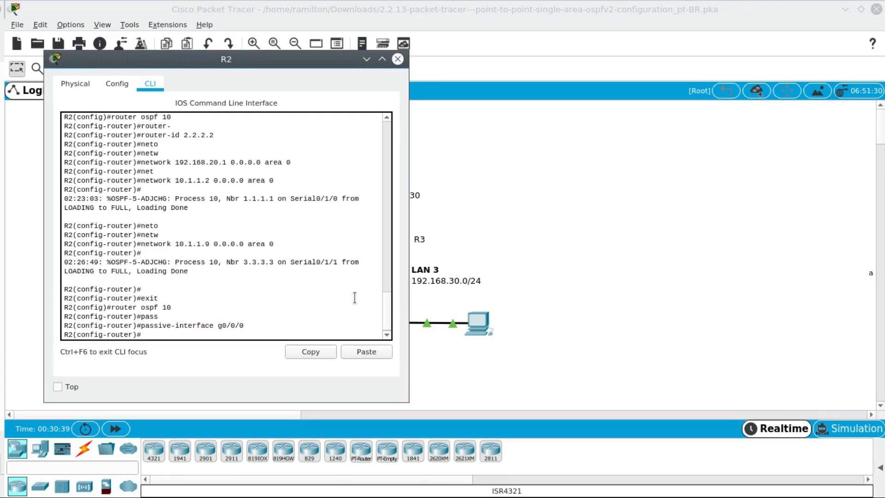
{"action": "type", "text": "do show ip protocolos"}
{"action": "key", "text": "Return"}
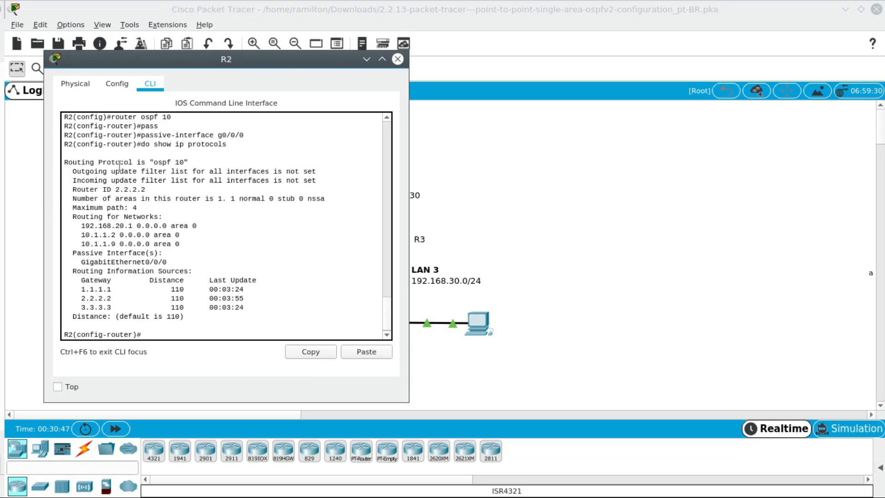
- Examine R2's OSPF process, router ID, advertised networks, passive interface and routing information sources, then close its window
{"action": "left_click_drag", "start_coordinate": [68, 162], "coordinate": [191, 165]}
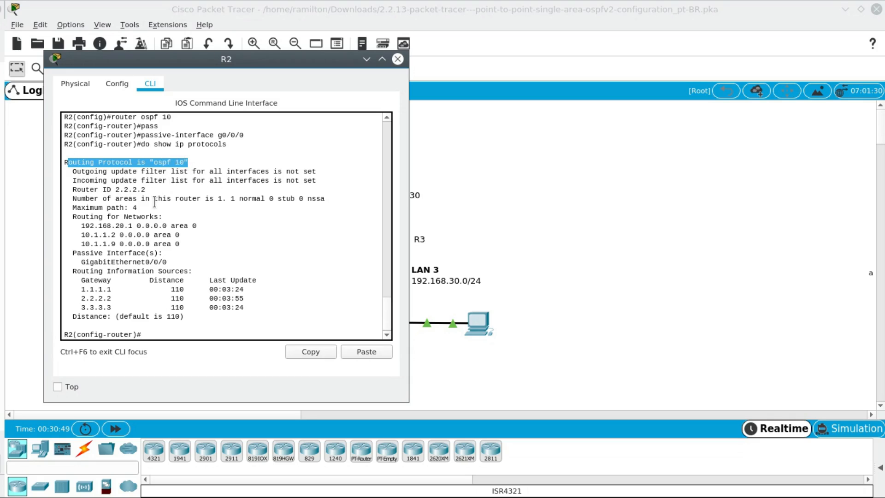
{"action": "left_click", "coordinate": [73, 191]}
{"action": "left_click_drag", "start_coordinate": [74, 191], "coordinate": [153, 193]}
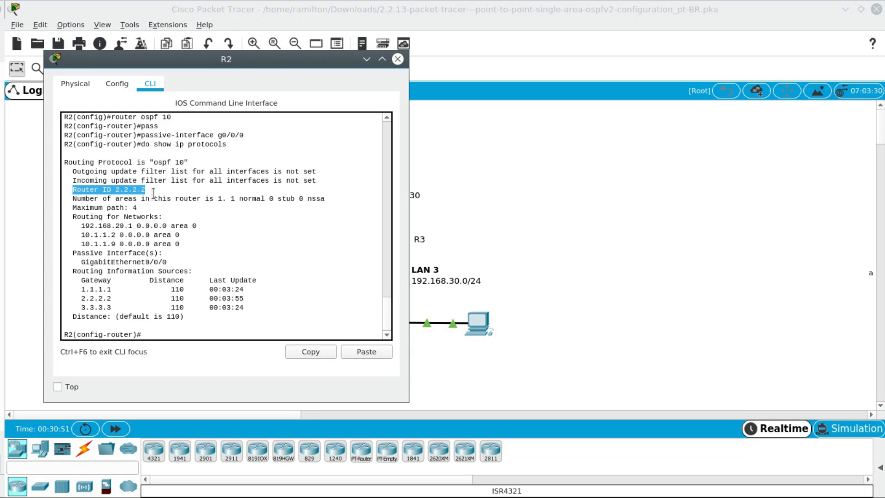
{"action": "left_click_drag", "start_coordinate": [81, 225], "coordinate": [191, 244]}
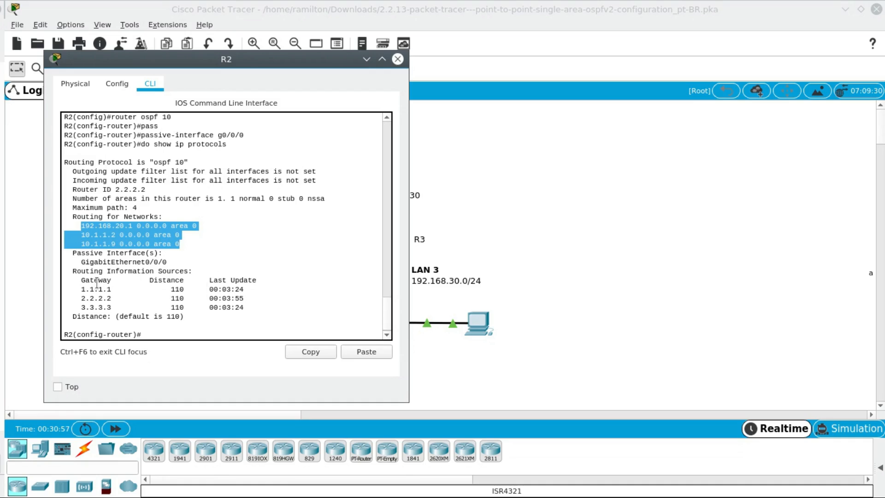
{"action": "left_click_drag", "start_coordinate": [77, 262], "coordinate": [180, 266]}
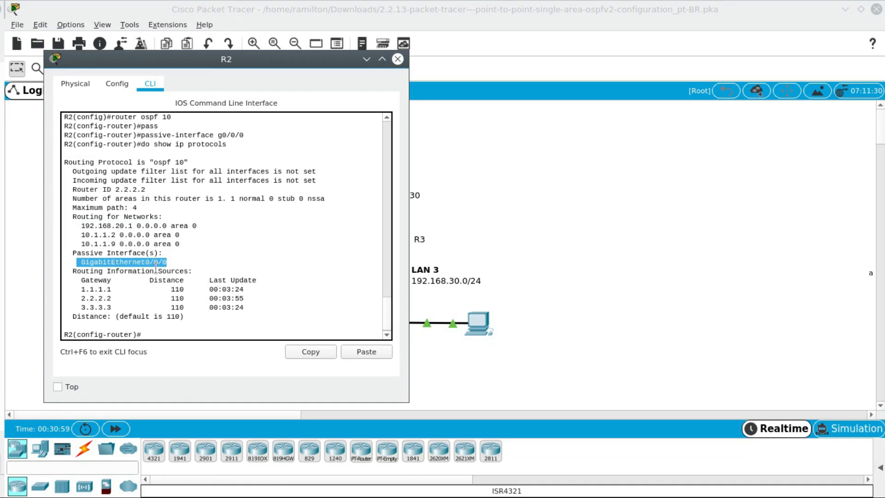
{"action": "left_click_drag", "start_coordinate": [73, 253], "coordinate": [174, 266]}
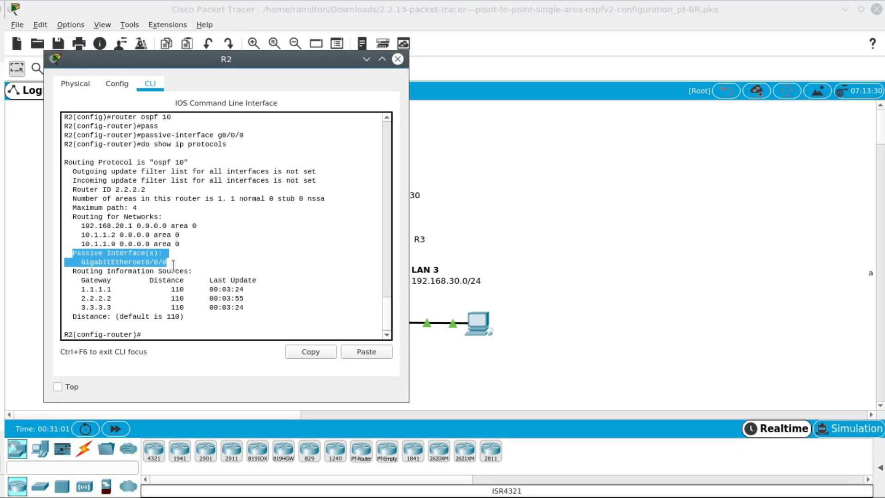
{"action": "left_click_drag", "start_coordinate": [94, 295], "coordinate": [223, 321]}
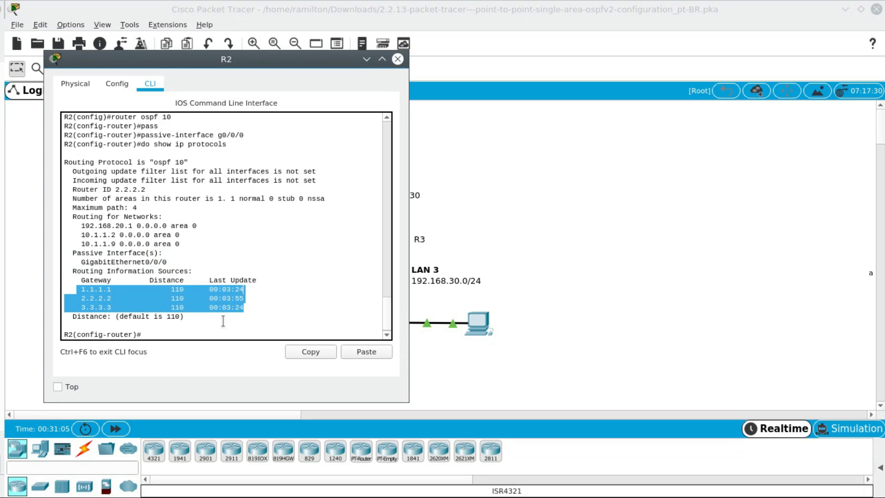
{"action": "scroll", "coordinate": [221, 322], "scroll_direction": "down", "scroll_amount": 1}
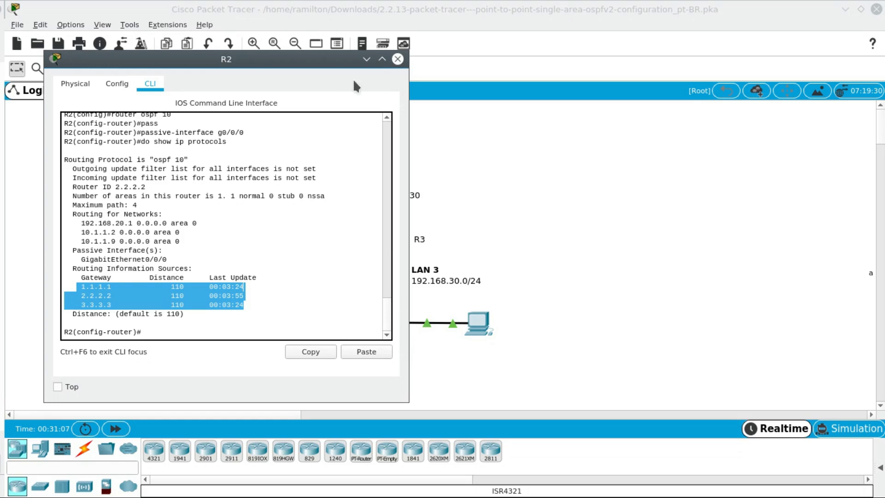
{"action": "left_click", "coordinate": [398, 59]}
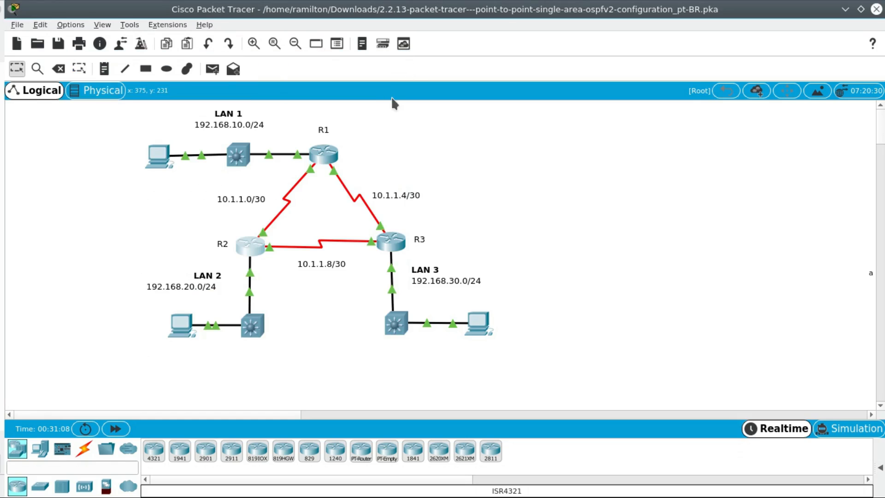
- Run show ip protocols on R1 and examine its OSPF process, router ID, networks and routing information sources
{"action": "left_click", "coordinate": [328, 157]}
{"action": "type", "text": "do sho"}
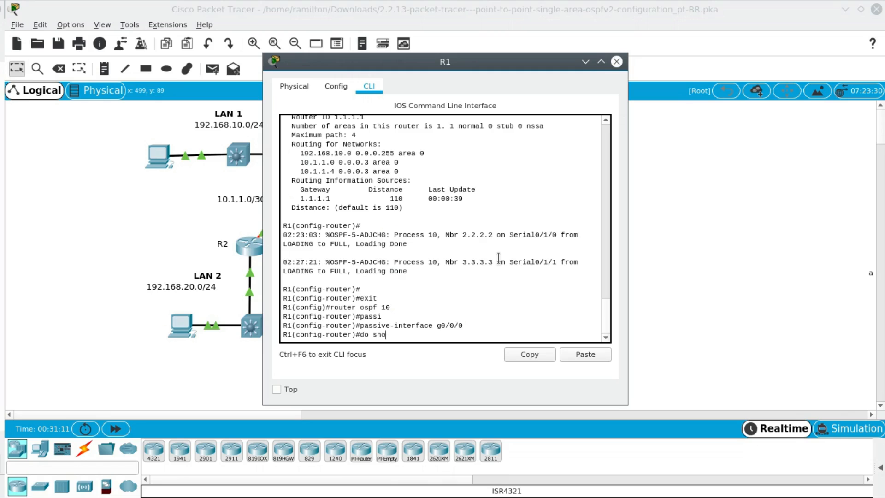
{"action": "type", "text": "w ip protocols"}
{"action": "key", "text": "Return"}
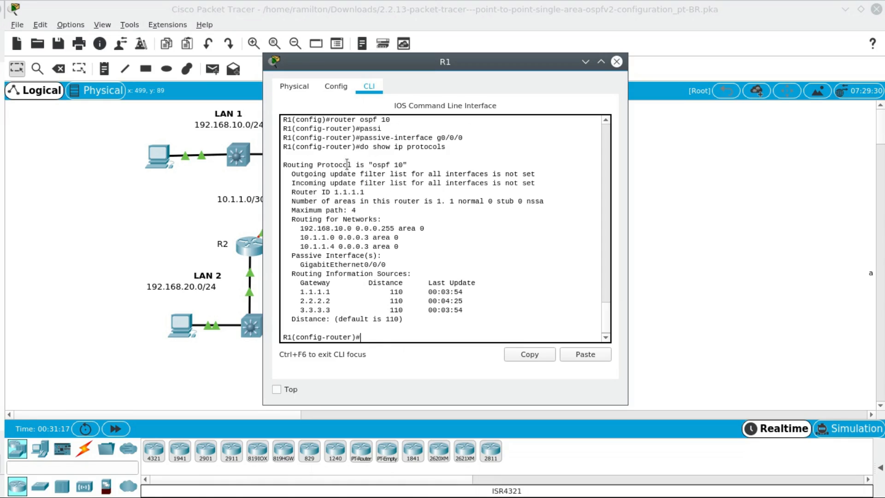
{"action": "left_click_drag", "start_coordinate": [343, 165], "coordinate": [418, 169]}
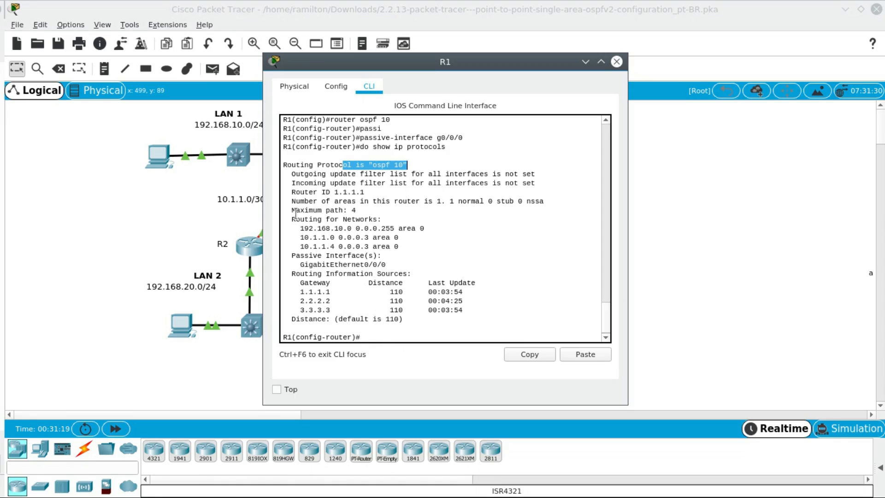
{"action": "left_click_drag", "start_coordinate": [319, 192], "coordinate": [403, 250]}
{"action": "left_click", "coordinate": [303, 231]}
{"action": "left_click_drag", "start_coordinate": [296, 292], "coordinate": [454, 328]}
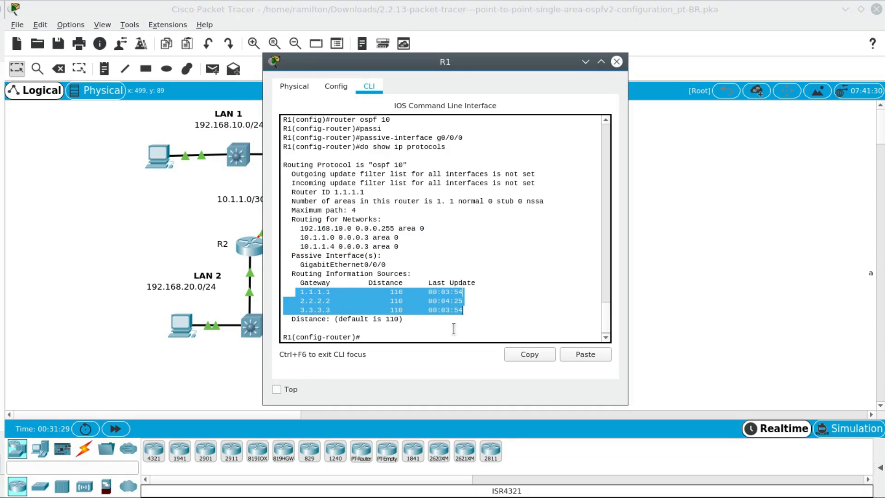
- Close R1's window and run do show ip protocols in R3's router configuration mode
{"action": "scroll", "coordinate": [440, 328], "scroll_direction": "down", "scroll_amount": 1}
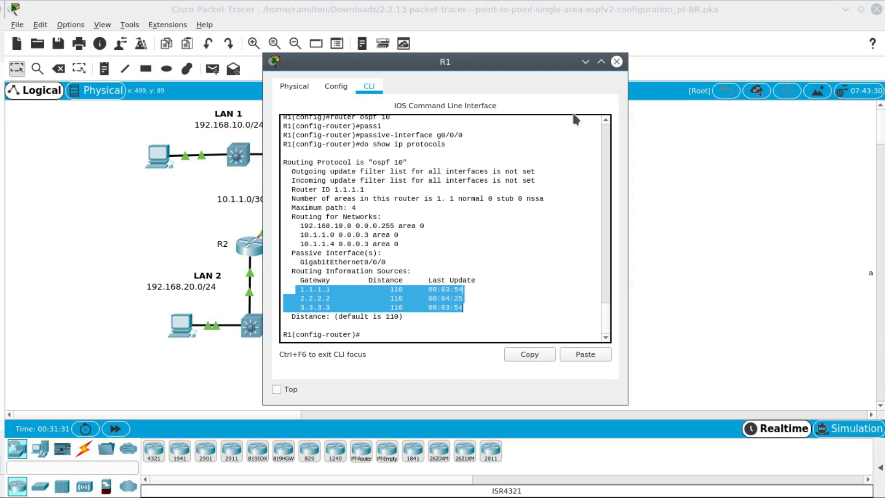
{"action": "left_click", "coordinate": [617, 61]}
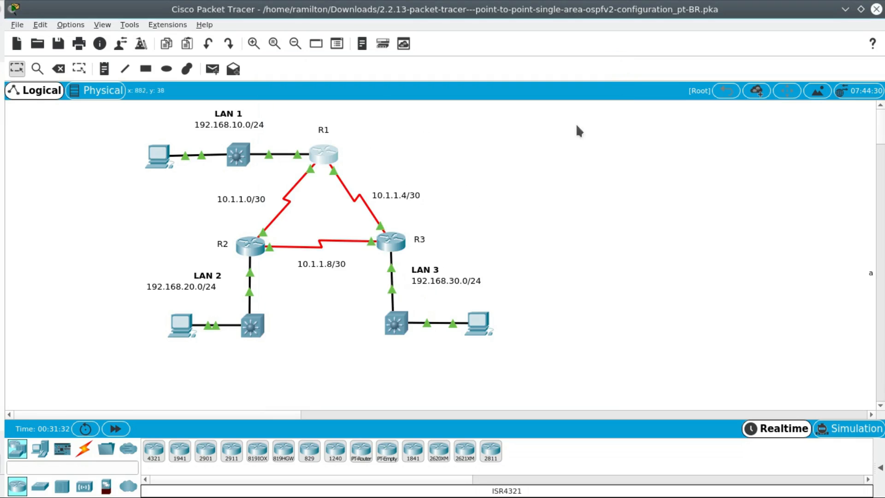
{"action": "left_click", "coordinate": [397, 241]}
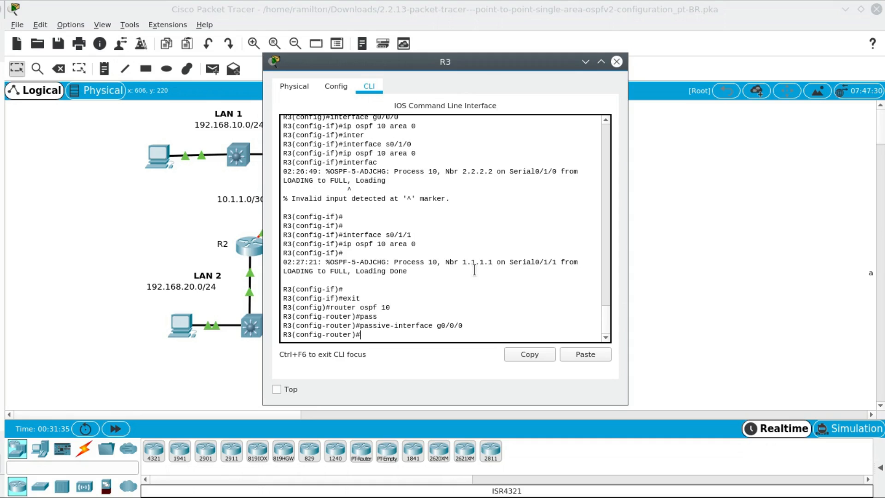
{"action": "type", "text": "do show ip protocolos"}
{"action": "key", "text": "BackSpace"}
{"action": "key", "text": "BackSpace"}
{"action": "type", "text": "s"}
{"action": "key", "text": "Return"}
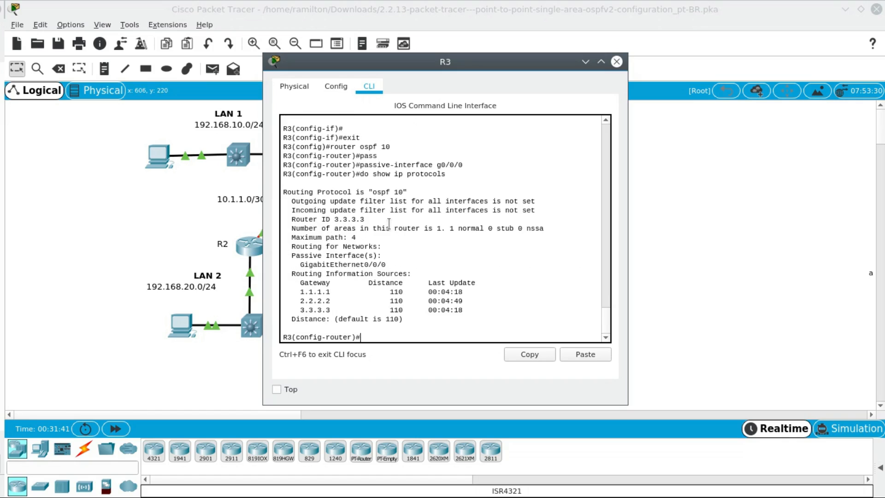
- Examine R3's router ID, passive interface and routing information sources, then close its window
{"action": "left_click_drag", "start_coordinate": [306, 219], "coordinate": [364, 220]}
{"action": "left_click_drag", "start_coordinate": [295, 255], "coordinate": [386, 265]}
{"action": "left_click_drag", "start_coordinate": [295, 290], "coordinate": [343, 310]}
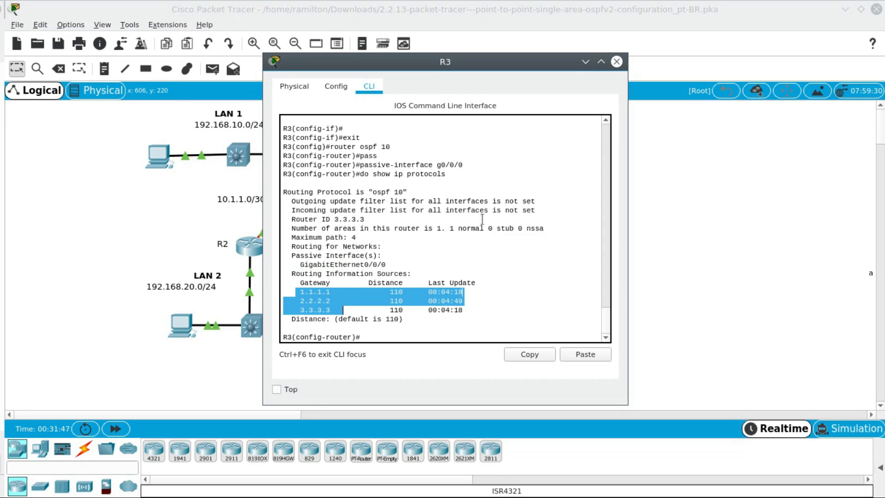
{"action": "left_click", "coordinate": [617, 61]}
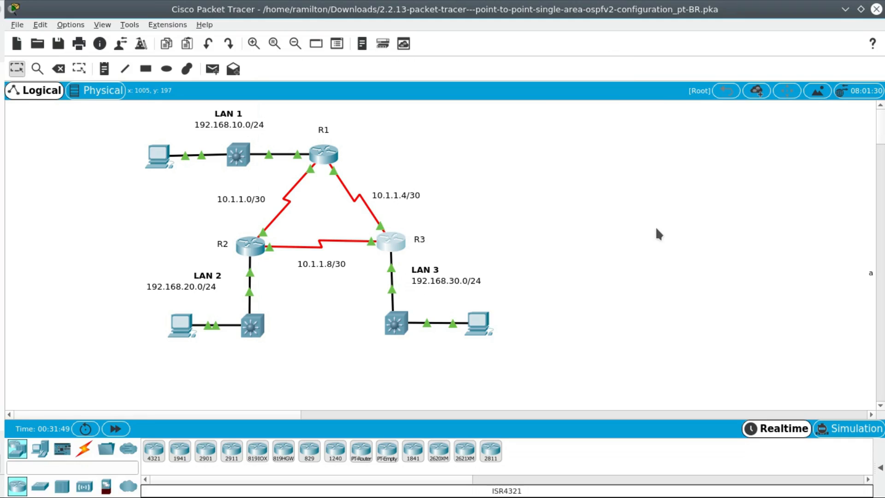
- Bring up the PT Activity instructions beside the topology and review the Objetivos list, Parte 1 to Parte 4
{"action": "key", "text": "alt+Tab"}
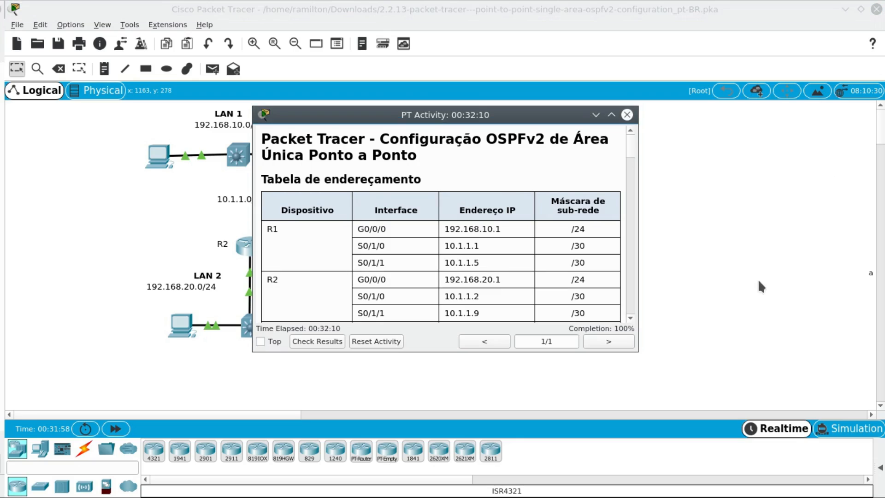
{"action": "left_click_drag", "start_coordinate": [444, 116], "coordinate": [677, 120]}
{"action": "scroll", "coordinate": [692, 229], "scroll_direction": "down", "scroll_amount": 6}
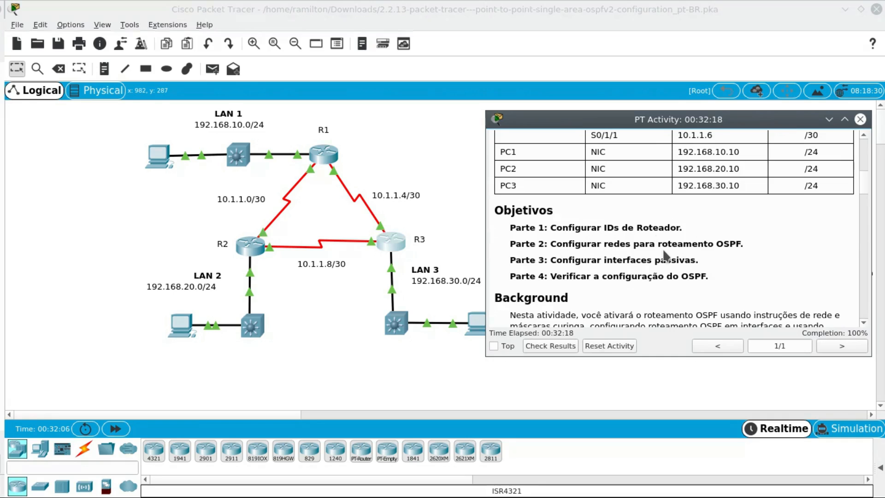
{"action": "left_click_drag", "start_coordinate": [743, 245], "coordinate": [553, 249]}
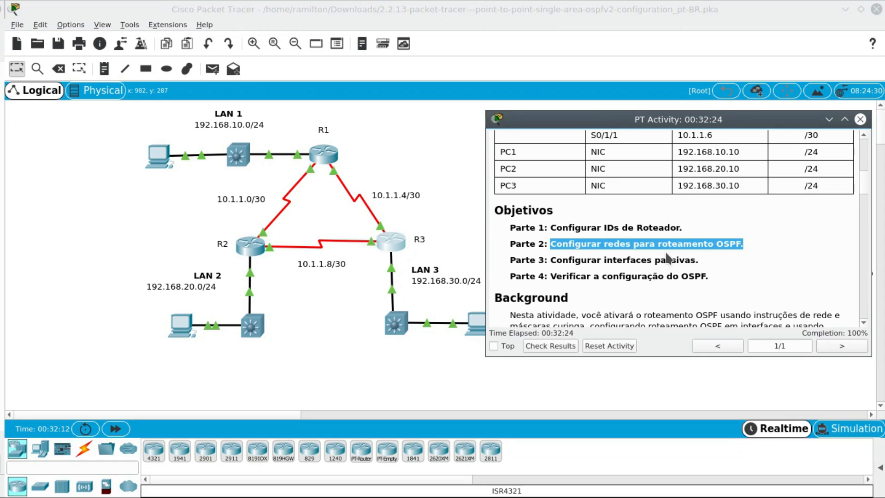
{"action": "left_click_drag", "start_coordinate": [551, 261], "coordinate": [711, 261]}
{"action": "left_click_drag", "start_coordinate": [551, 277], "coordinate": [709, 274]}
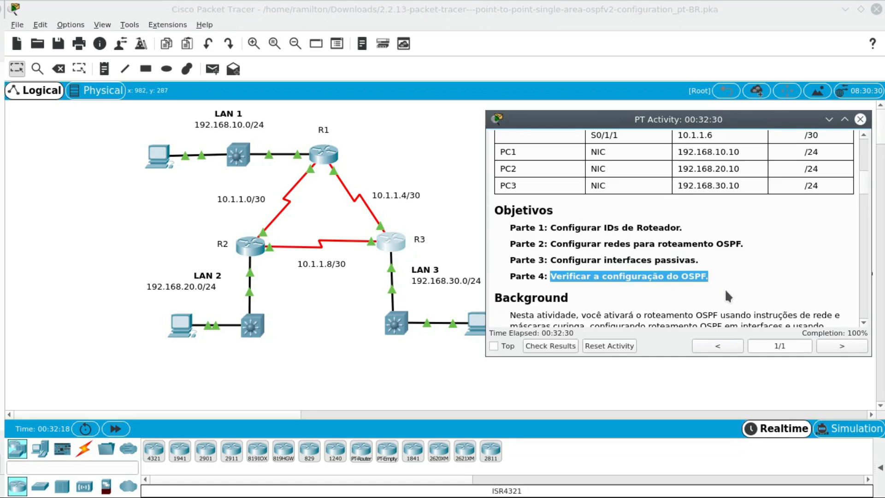
{"action": "left_click", "coordinate": [723, 278]}
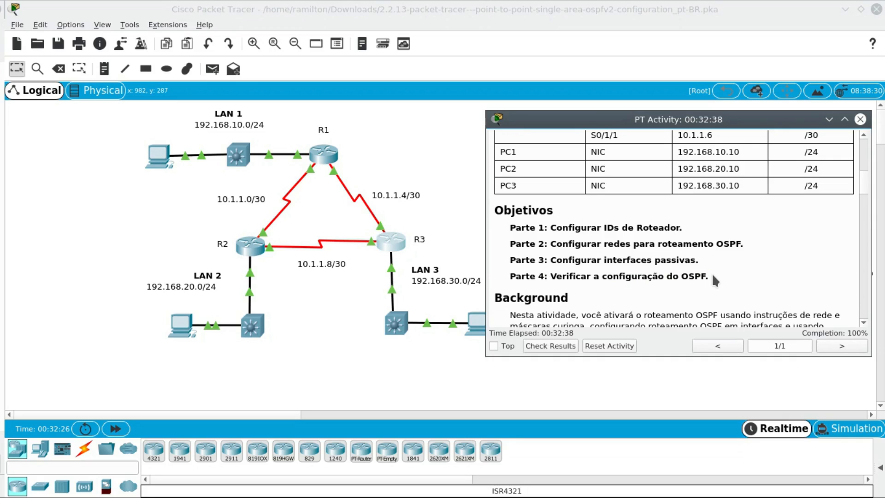
{"action": "left_click_drag", "start_coordinate": [710, 276], "coordinate": [507, 227]}
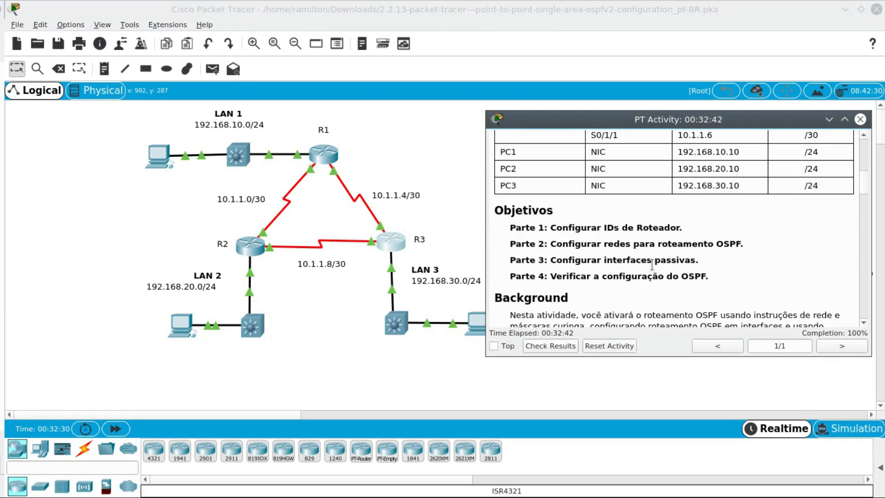